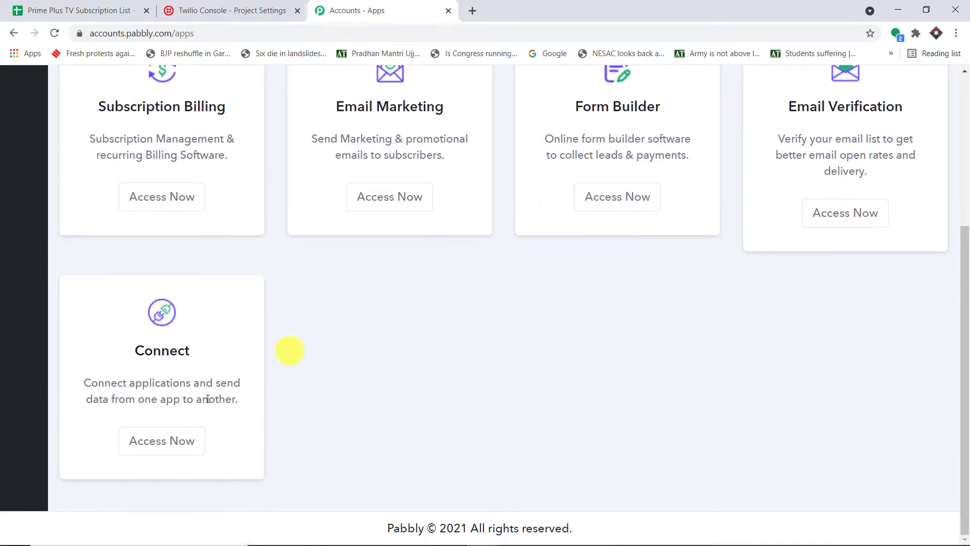
Access Pabbly Connect and create a workflow named "Google Sheets to Twilio".
{"action": "left_click", "coordinate": [156, 445]}
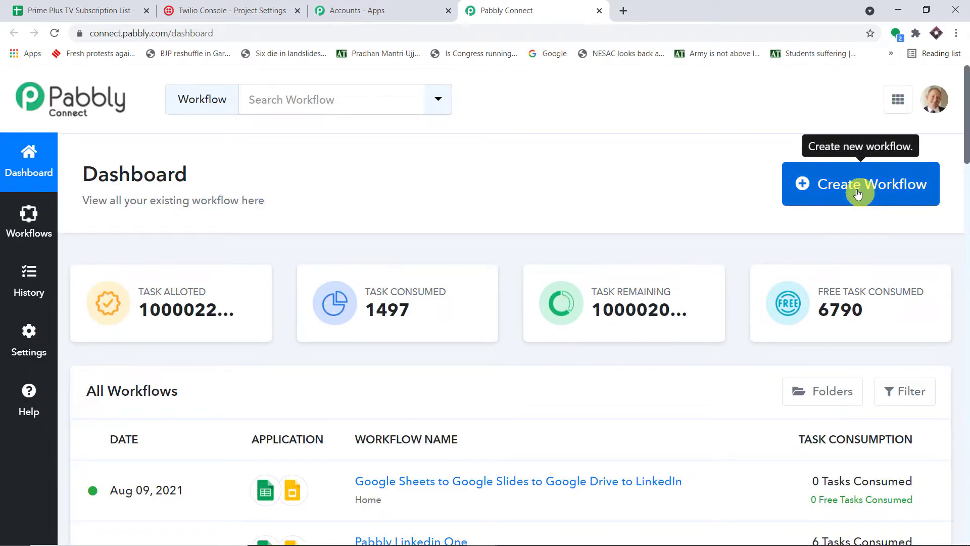
{"action": "left_click", "coordinate": [858, 193]}
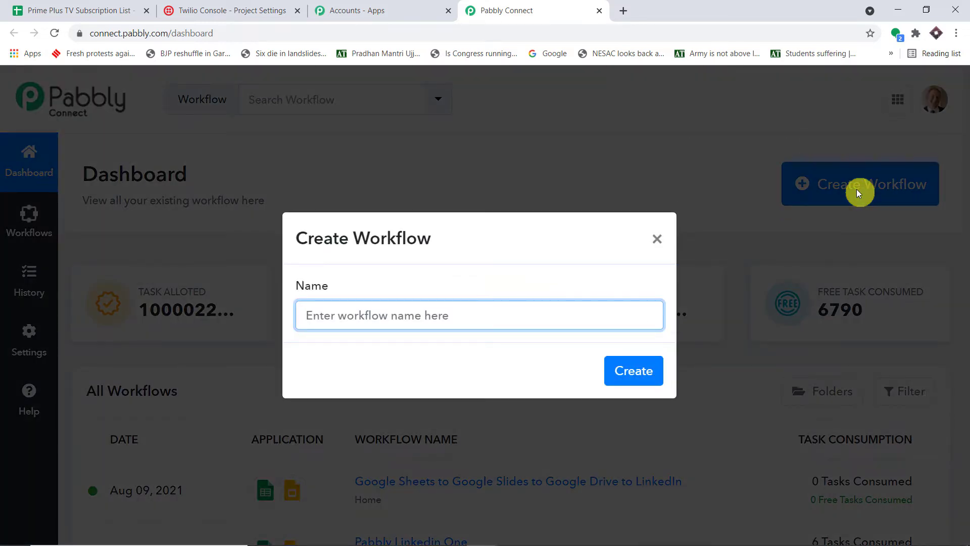
{"action": "type", "text": "G"}
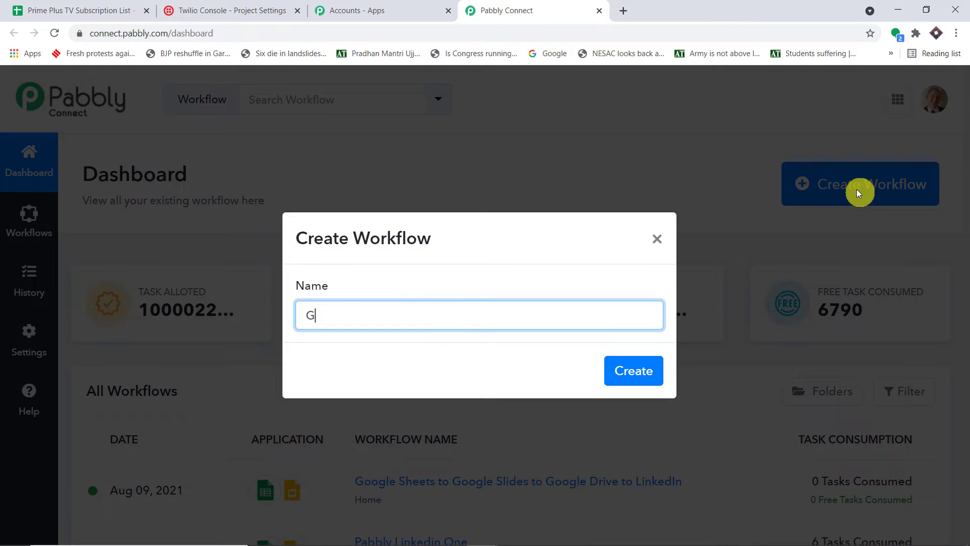
{"action": "type", "text": "oogle Sheets to Twilio"}
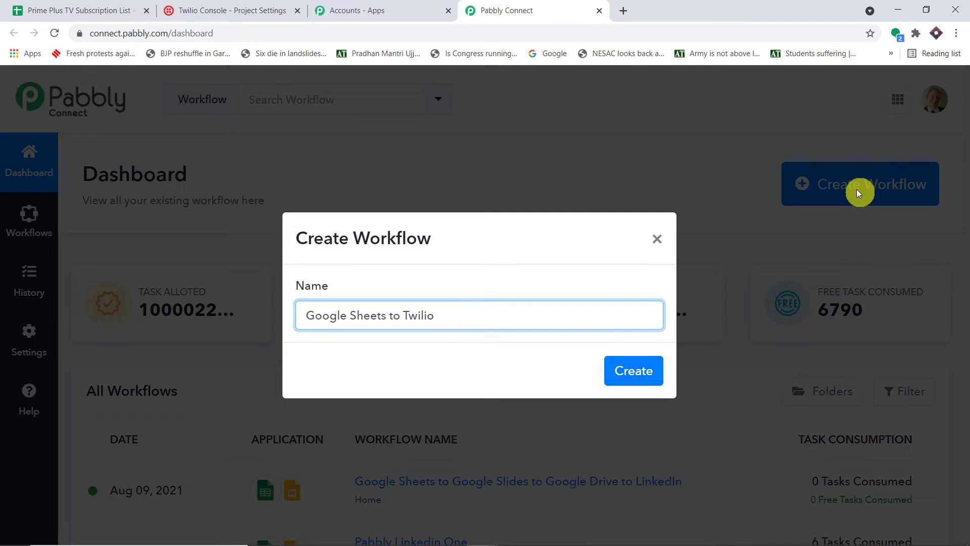
{"action": "left_click", "coordinate": [645, 372]}
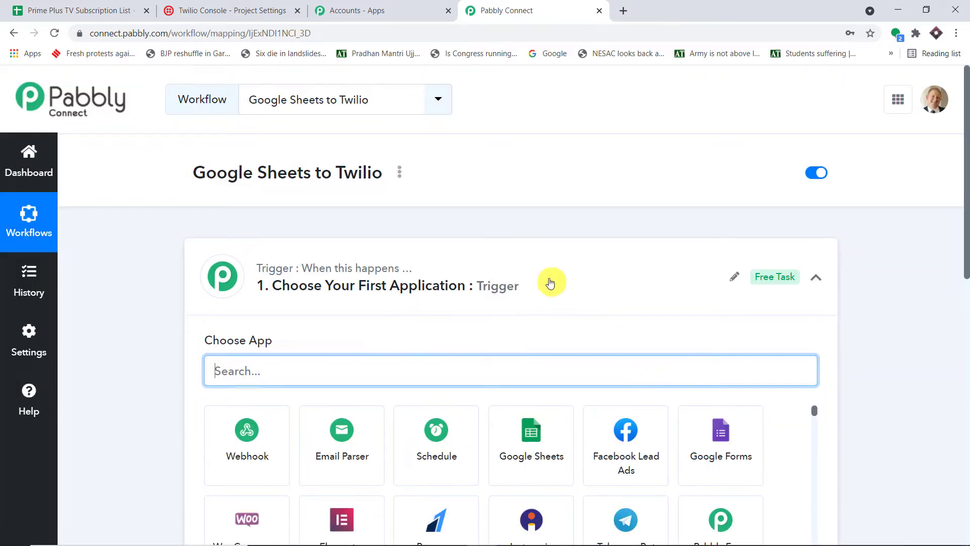
Find Schedule among the trigger applications and choose it as the workflow's first app.
{"action": "left_click", "coordinate": [555, 277]}
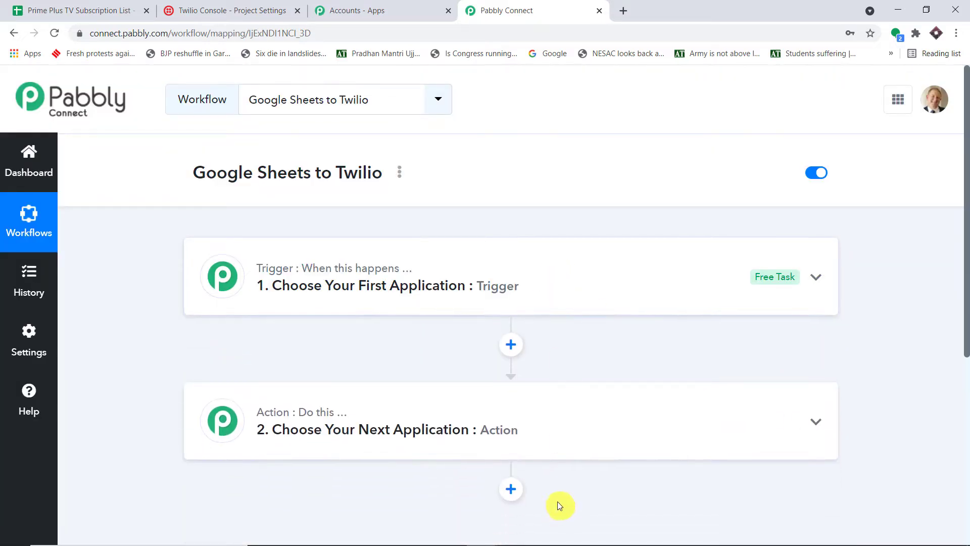
{"action": "left_click", "coordinate": [640, 262]}
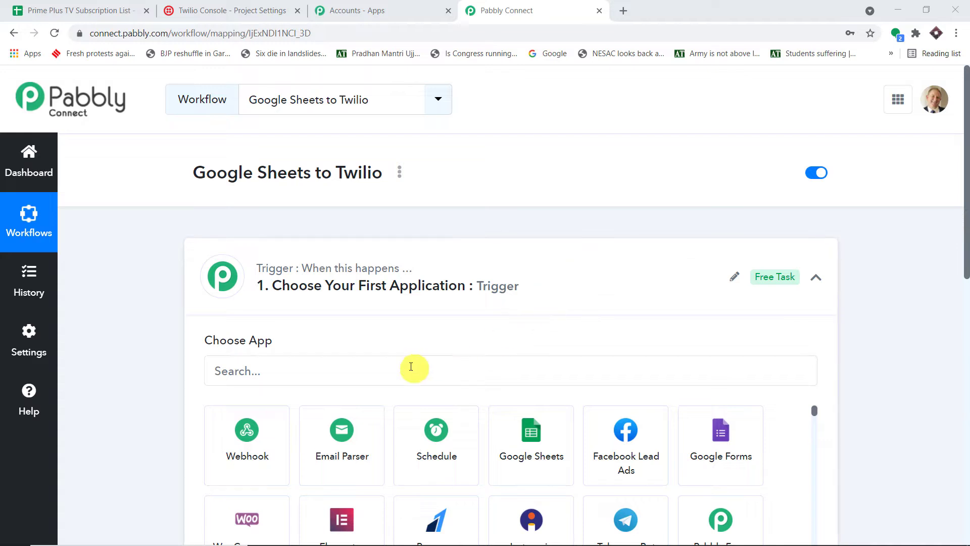
{"action": "left_click", "coordinate": [384, 380]}
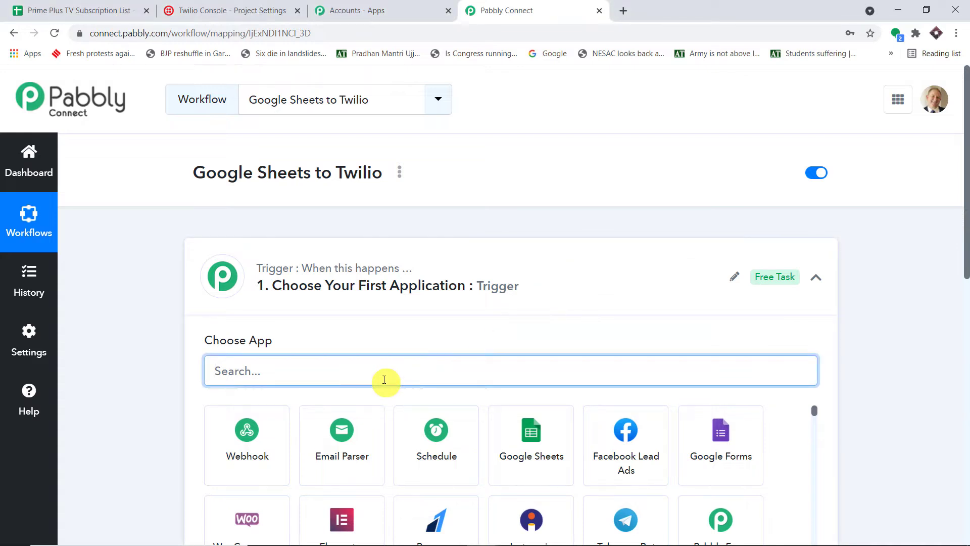
{"action": "type", "text": "sch"}
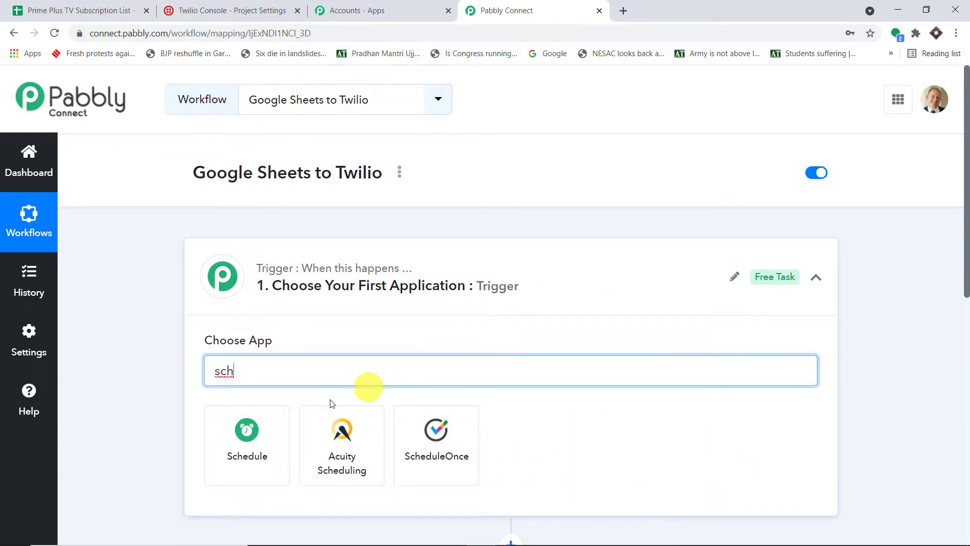
{"action": "left_click", "coordinate": [270, 431]}
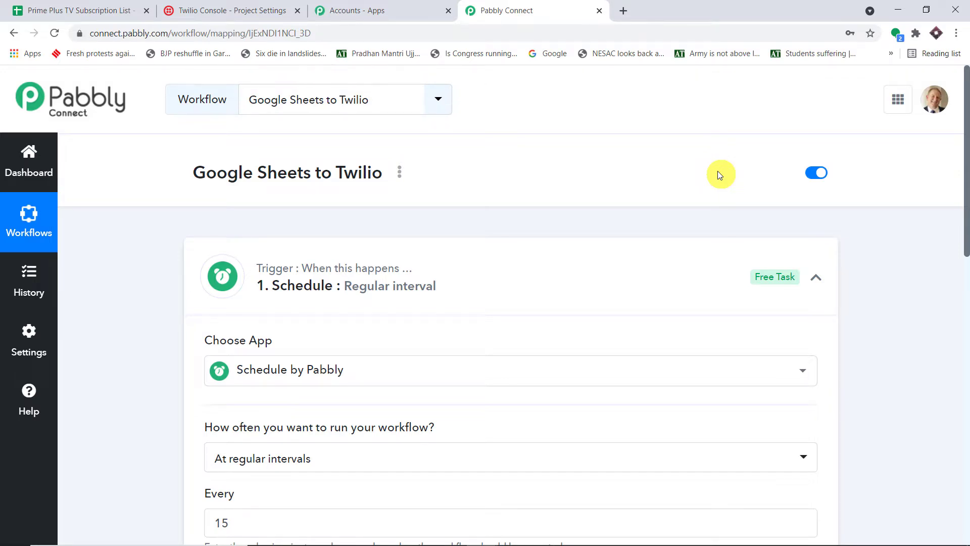
Switch to the Prime Plus TV Subscription List sheet and examine subscribers' expiry dates against the current date.
{"action": "left_click", "coordinate": [104, 10]}
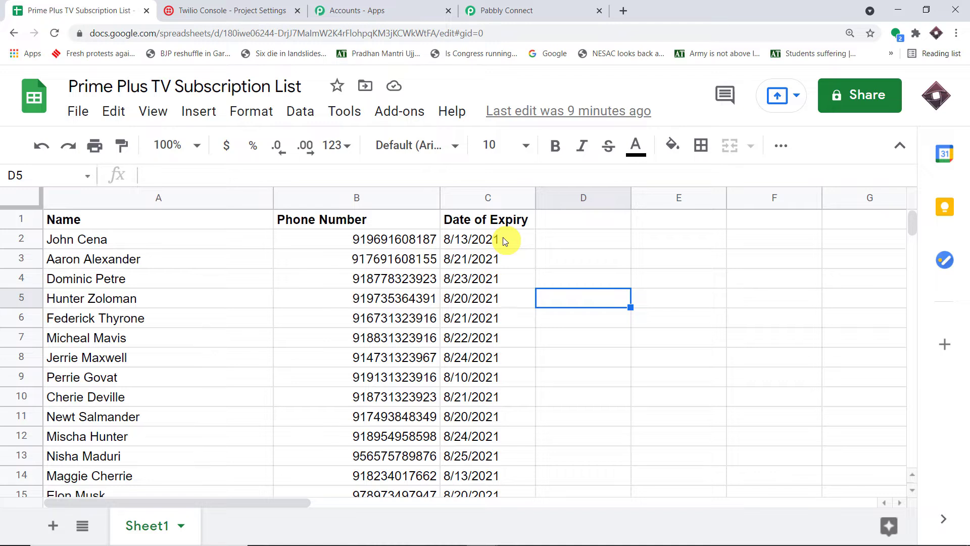
{"action": "mouse_move", "coordinate": [901, 542]}
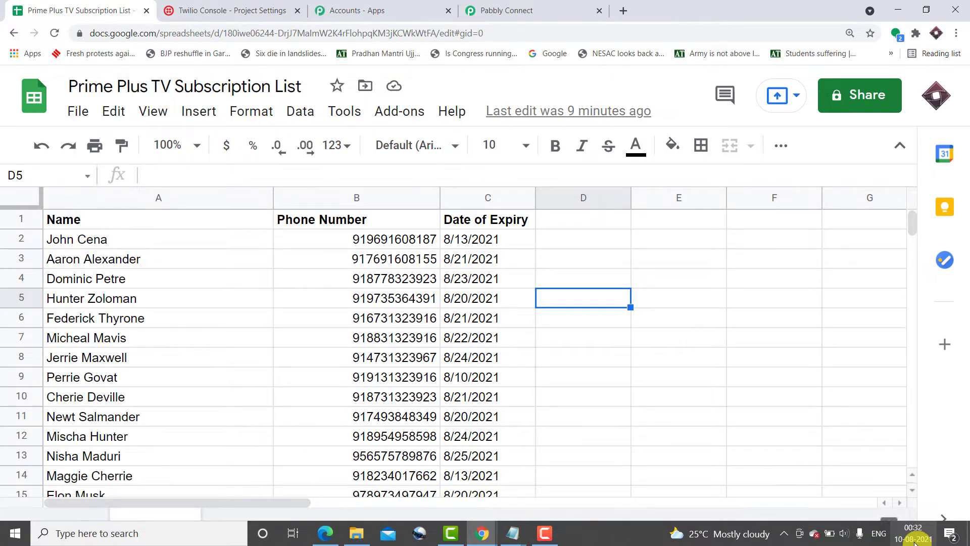
{"action": "left_click", "coordinate": [79, 278]}
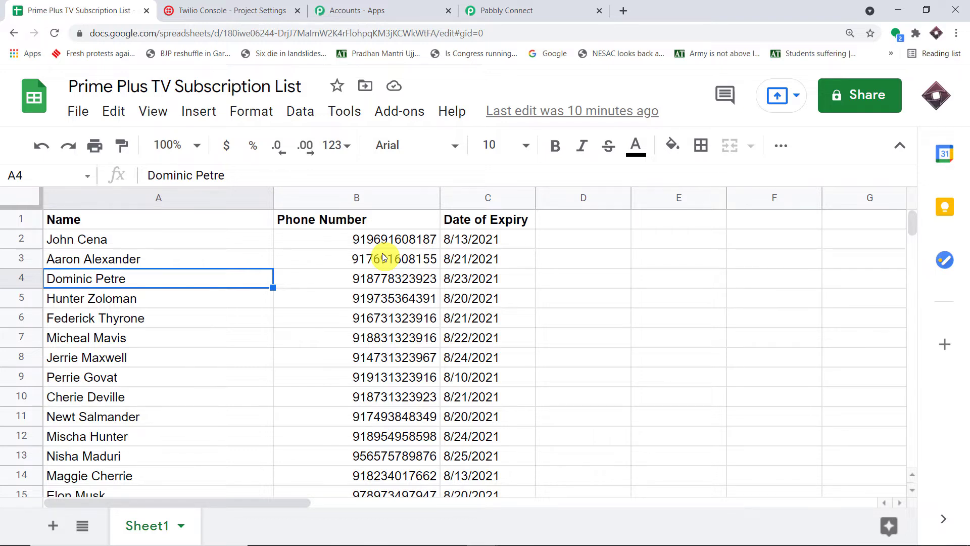
{"action": "left_click", "coordinate": [468, 284]}
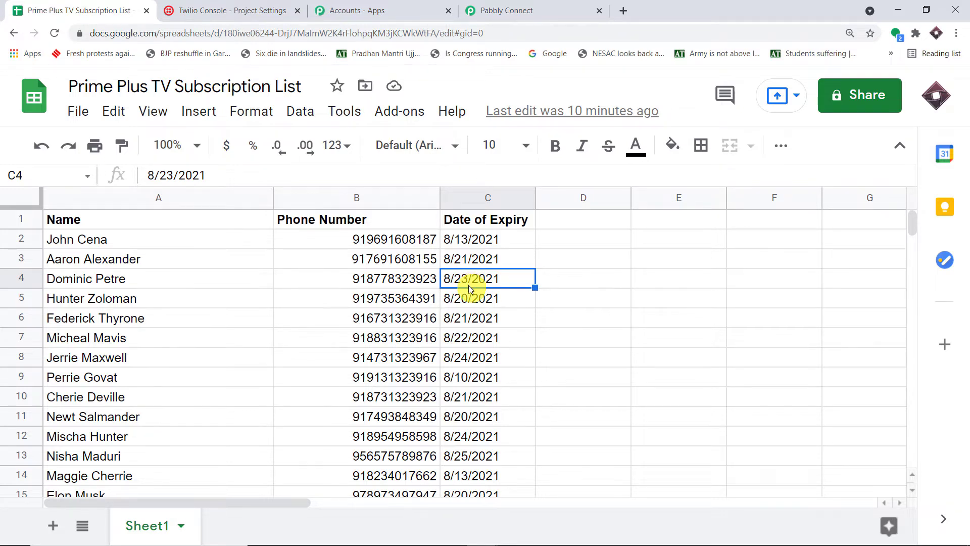
{"action": "scroll", "coordinate": [469, 286], "scroll_direction": "down", "scroll_amount": 2}
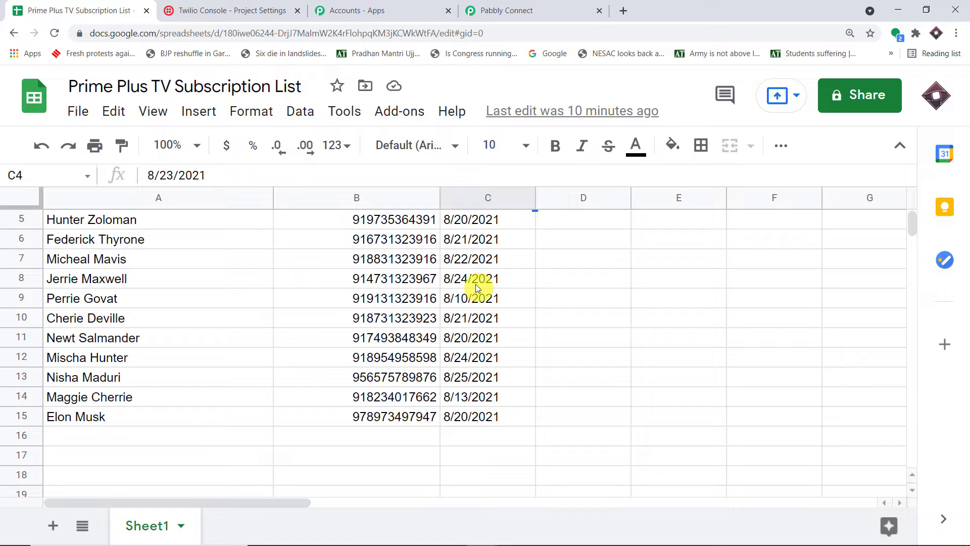
Return to the Pabbly Connect workflow and set the Schedule trigger to run every day.
{"action": "left_click", "coordinate": [507, 10]}
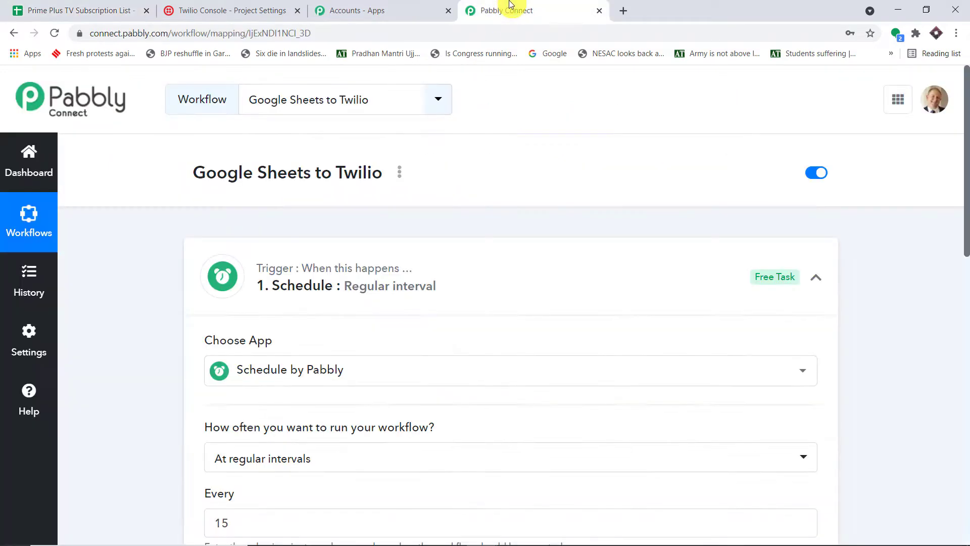
{"action": "scroll", "coordinate": [444, 235], "scroll_direction": "down", "scroll_amount": 1}
{"action": "scroll", "coordinate": [411, 266], "scroll_direction": "down", "scroll_amount": 1}
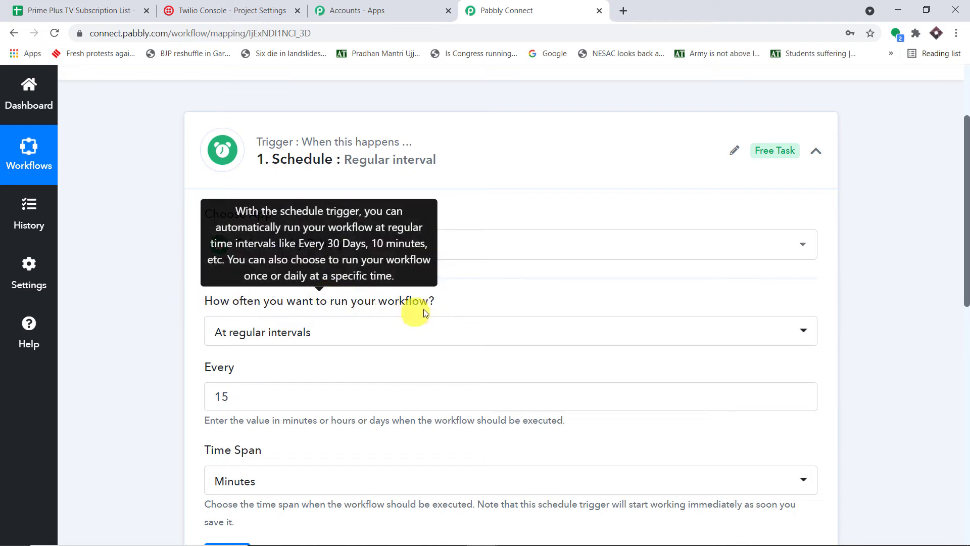
{"action": "scroll", "coordinate": [422, 314], "scroll_direction": "down", "scroll_amount": 1}
{"action": "left_click", "coordinate": [389, 274]}
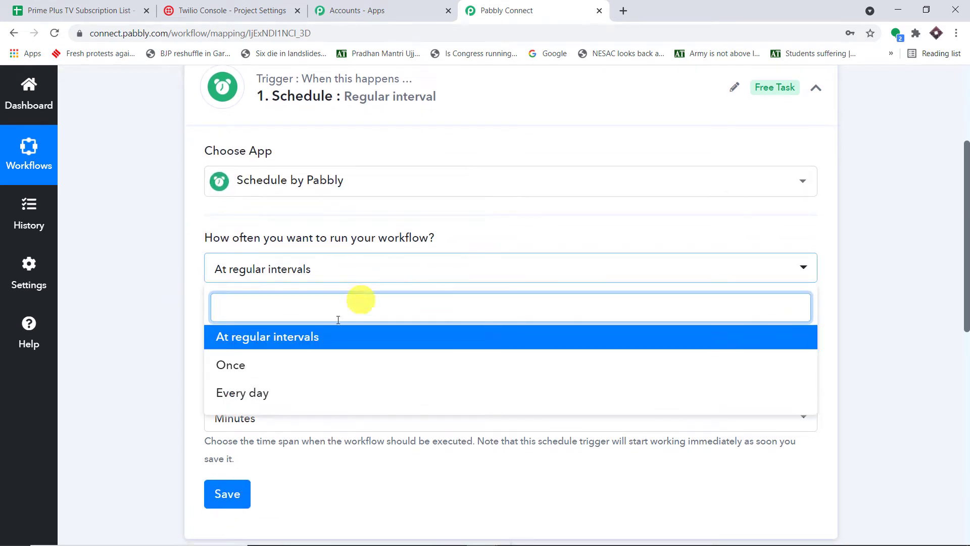
{"action": "left_click", "coordinate": [303, 390]}
{"action": "scroll", "coordinate": [516, 268], "scroll_direction": "down", "scroll_amount": 1}
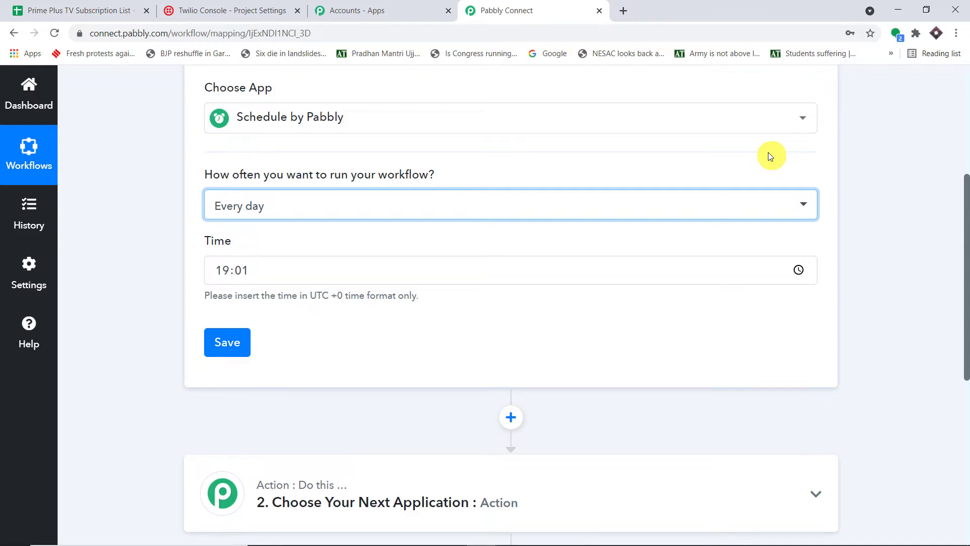
Check the trigger's time format note and open Savvy Time's UTC to IST converter in a new browser tab.
{"action": "left_click_drag", "start_coordinate": [425, 295], "coordinate": [309, 294]}
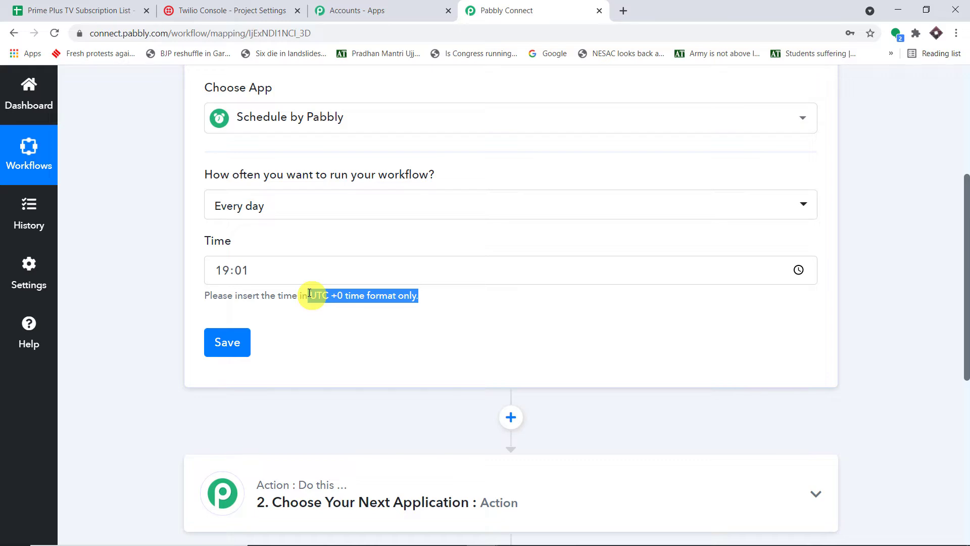
{"action": "left_click", "coordinate": [623, 12]}
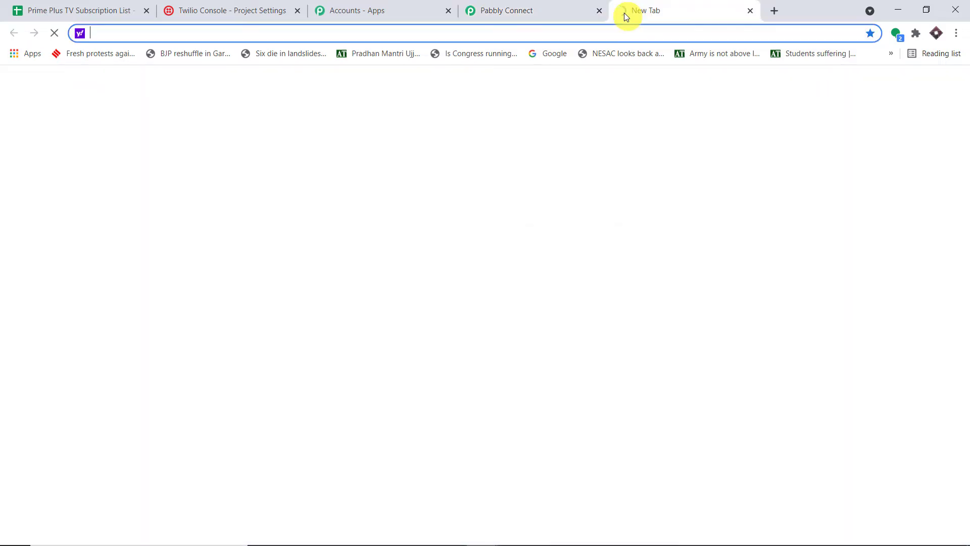
{"action": "type", "text": "utc"}
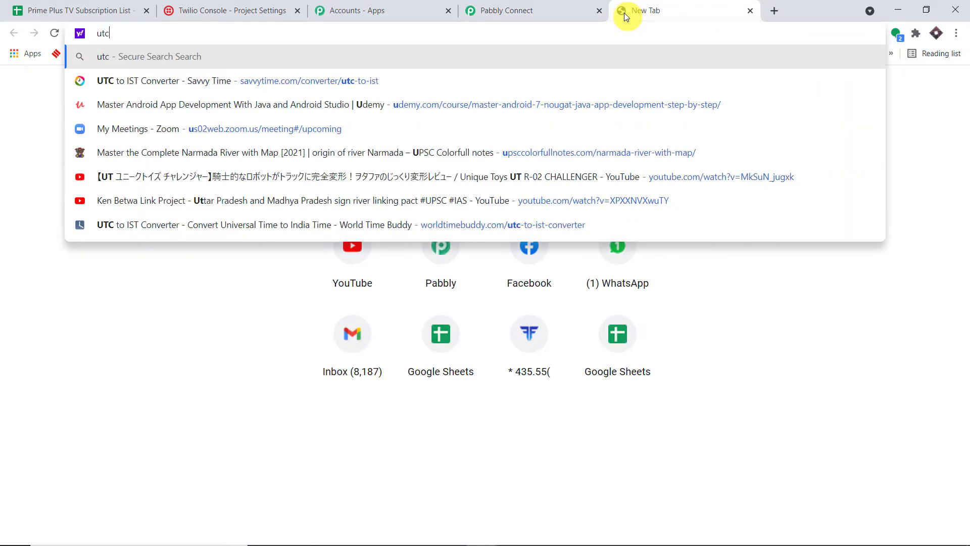
{"action": "left_click", "coordinate": [159, 160]}
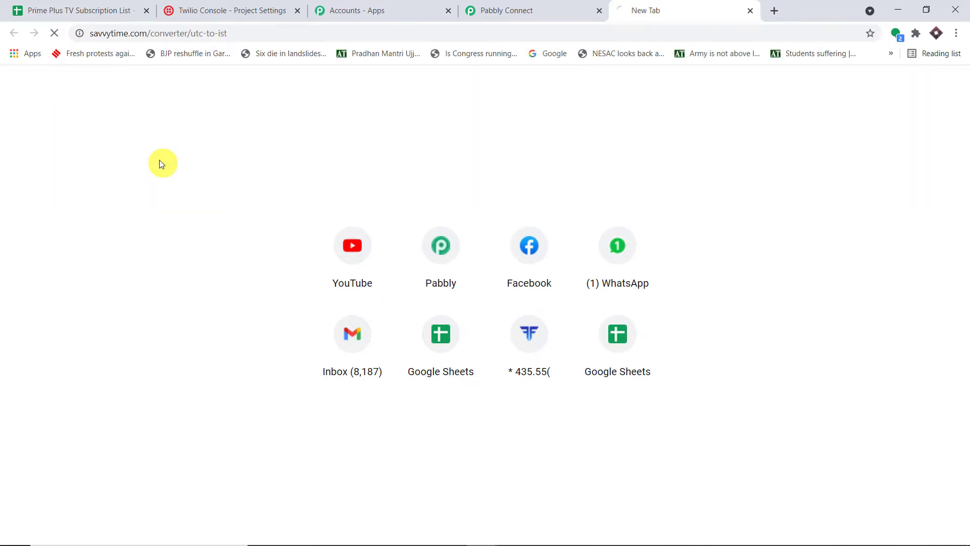
{"action": "scroll", "coordinate": [239, 188], "scroll_direction": "down", "scroll_amount": 2}
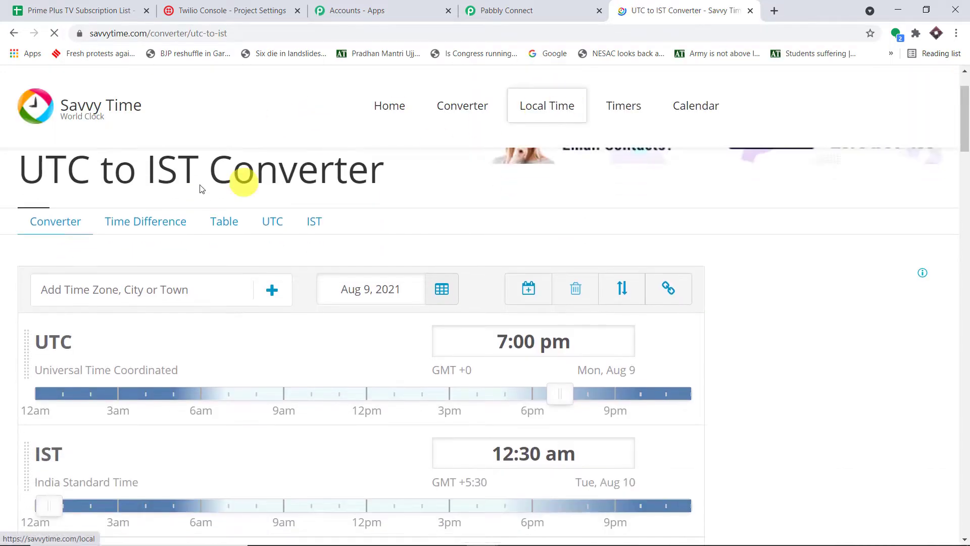
{"action": "scroll", "coordinate": [207, 187], "scroll_direction": "up", "scroll_amount": 2}
{"action": "left_click_drag", "start_coordinate": [205, 239], "coordinate": [145, 238]}
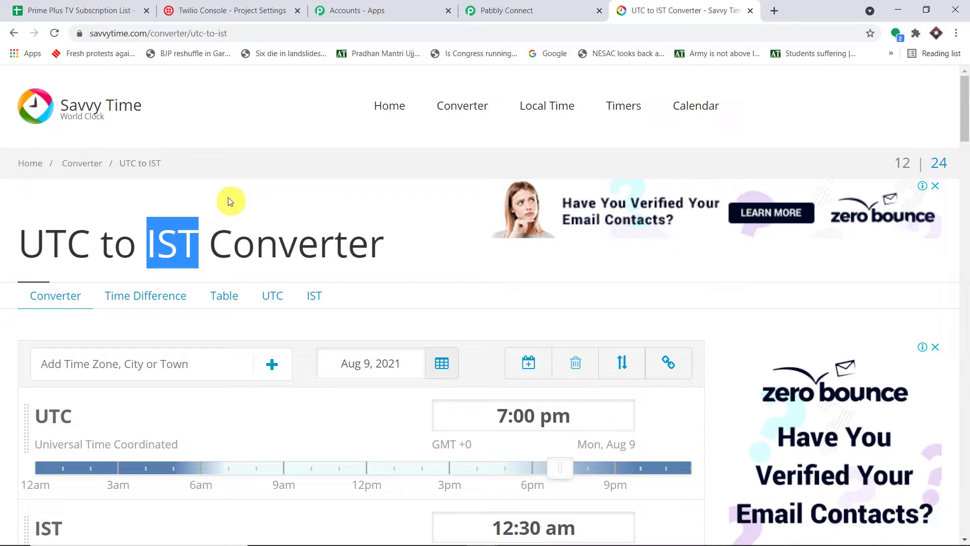
{"action": "scroll", "coordinate": [253, 213], "scroll_direction": "down", "scroll_amount": 2}
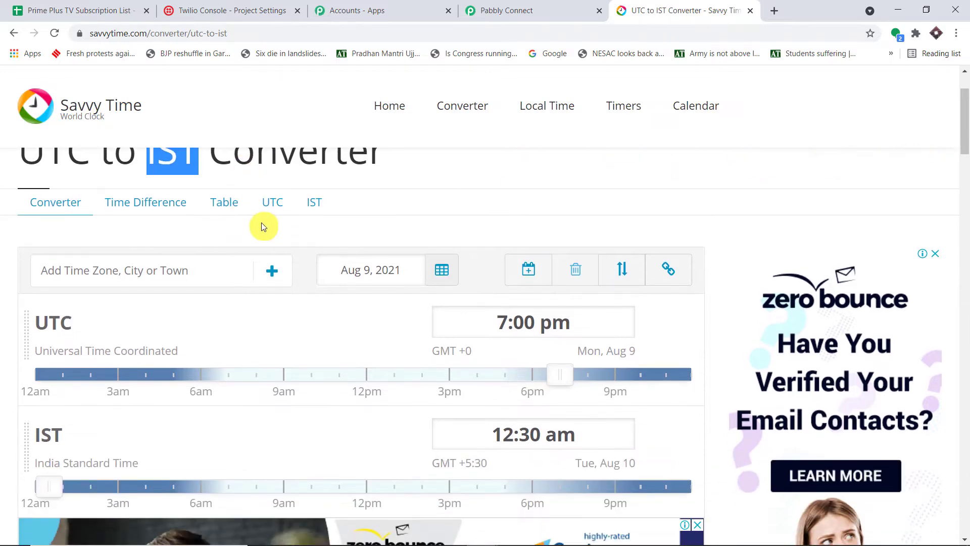
{"action": "scroll", "coordinate": [355, 296], "scroll_direction": "down", "scroll_amount": 2}
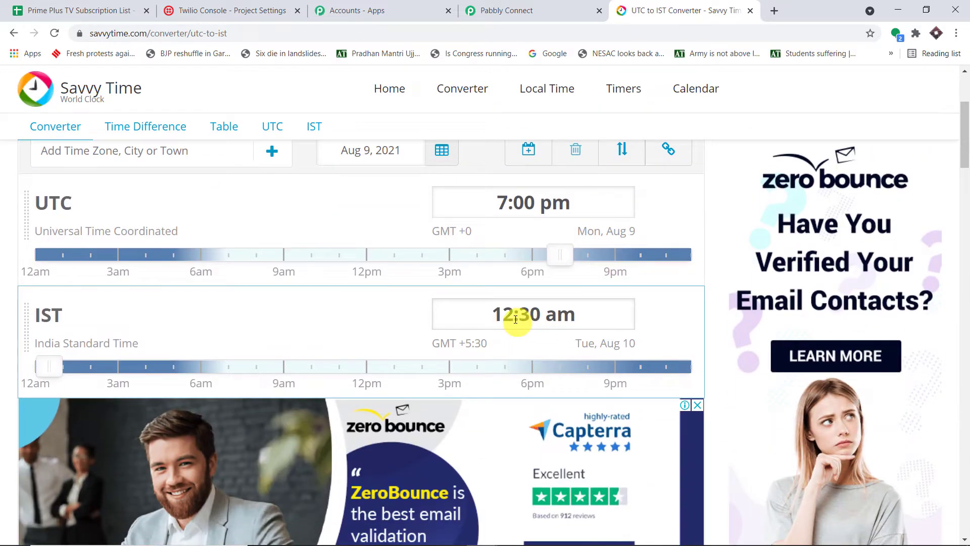
Convert 9:30 am IST to its UTC equivalent.
{"action": "left_click", "coordinate": [516, 319]}
{"action": "key", "text": "BackSpace"}
{"action": "type", "text": "9"}
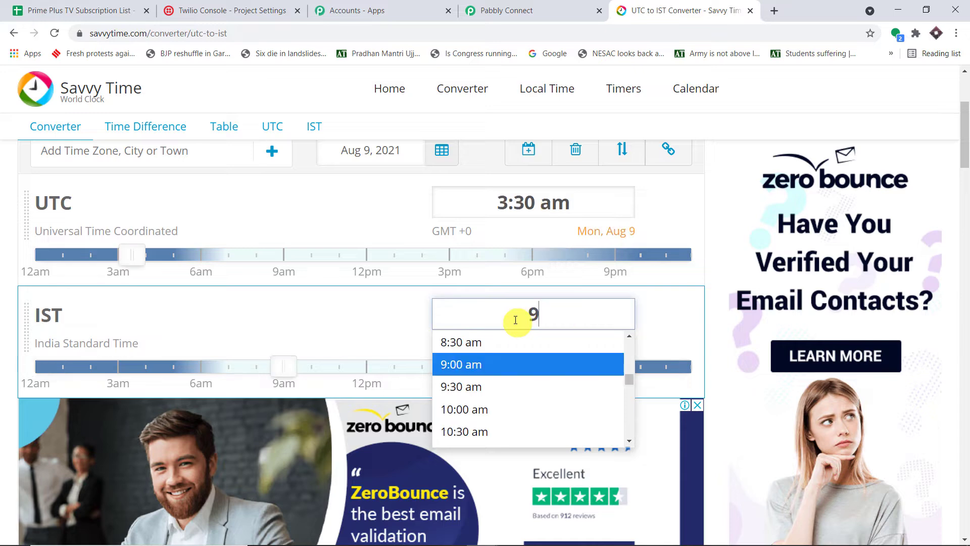
{"action": "type", "text": ":30"}
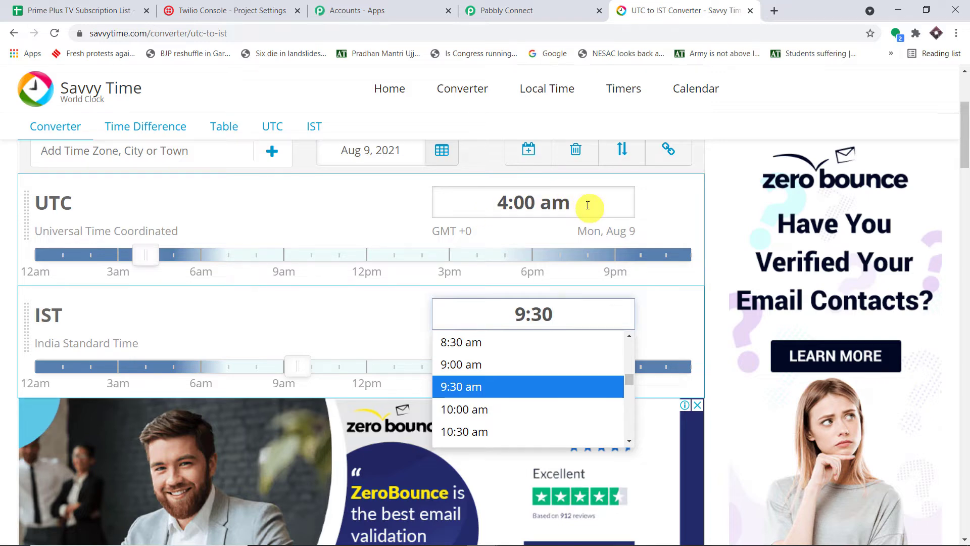
{"action": "left_click", "coordinate": [709, 210]}
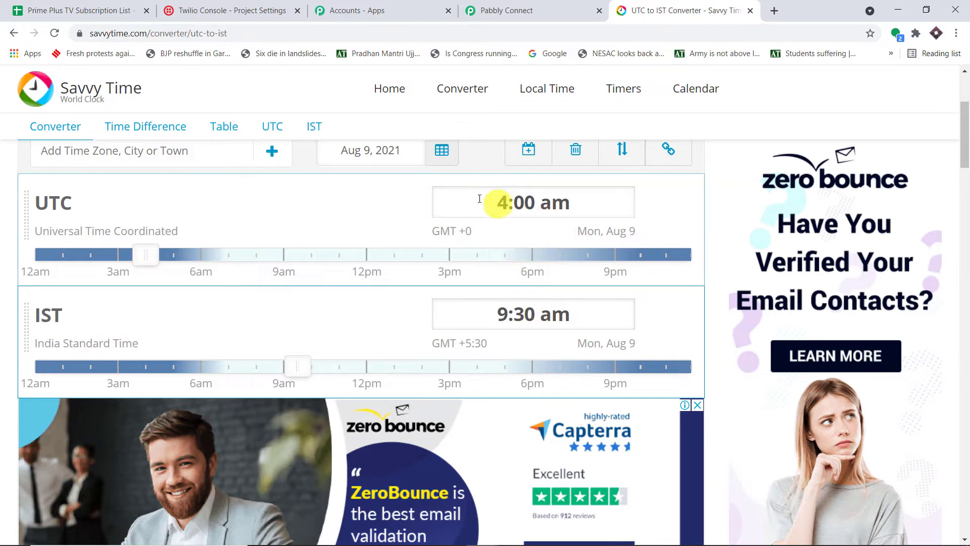
Convert 3:30 pm IST to its UTC equivalent.
{"action": "left_click", "coordinate": [506, 315]}
{"action": "key", "text": "BackSpace"}
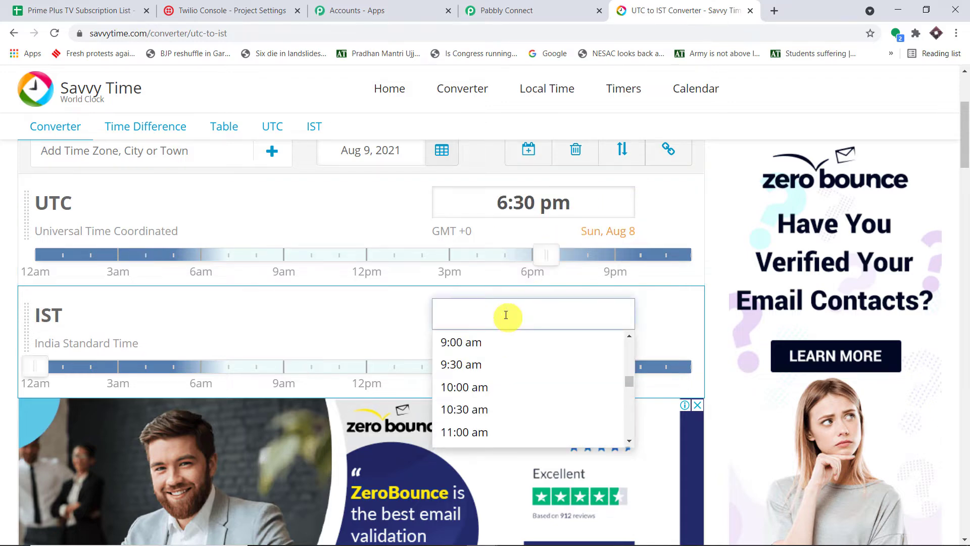
{"action": "type", "text": "3:"}
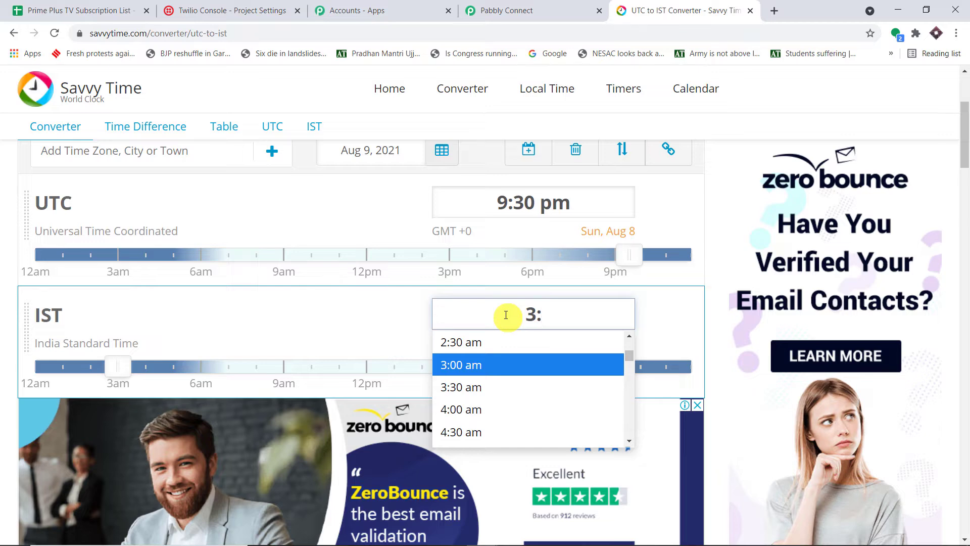
{"action": "type", "text": "30 pm"}
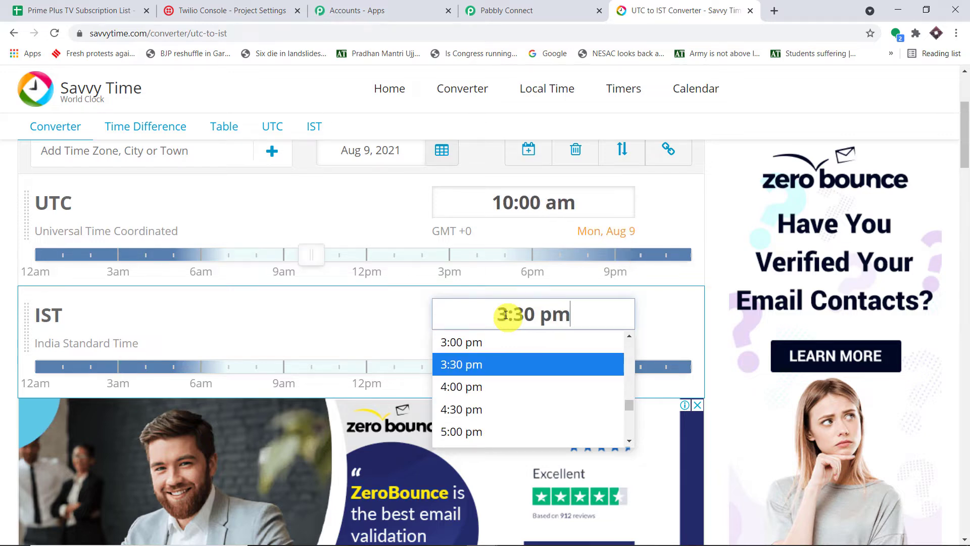
{"action": "left_click", "coordinate": [473, 370]}
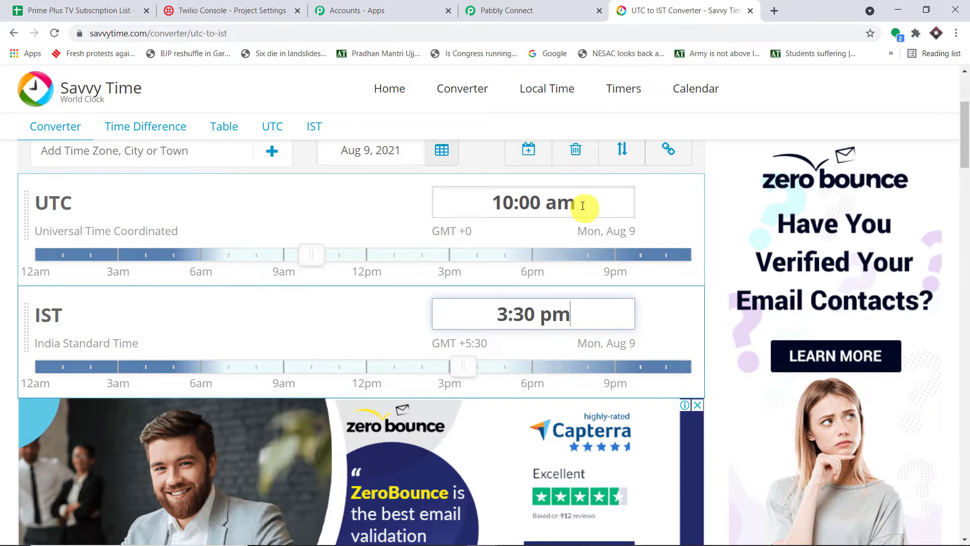
Convert 9:30 am IST to its UTC equivalent in the Savvy Time converter.
{"action": "left_click", "coordinate": [507, 313]}
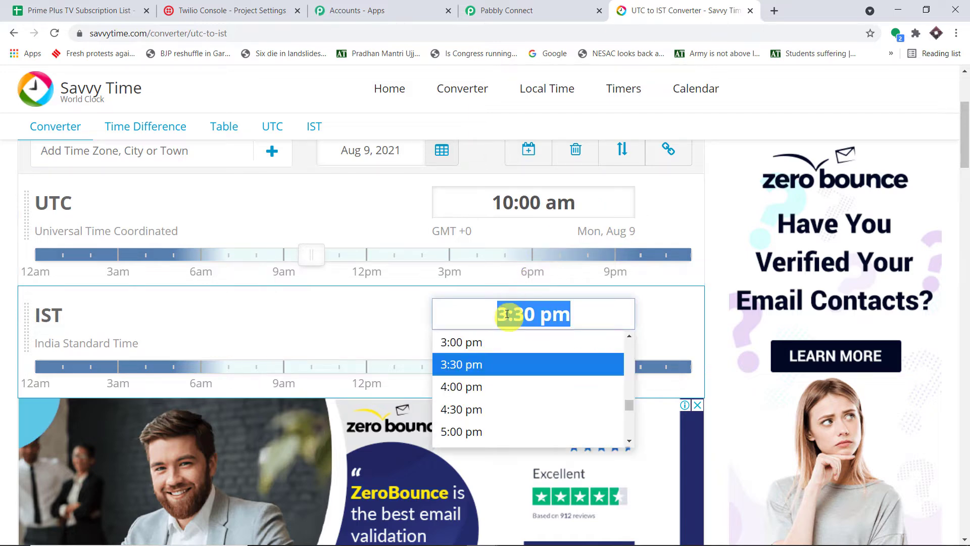
{"action": "key", "text": "BackSpace"}
{"action": "type", "text": "9:30"}
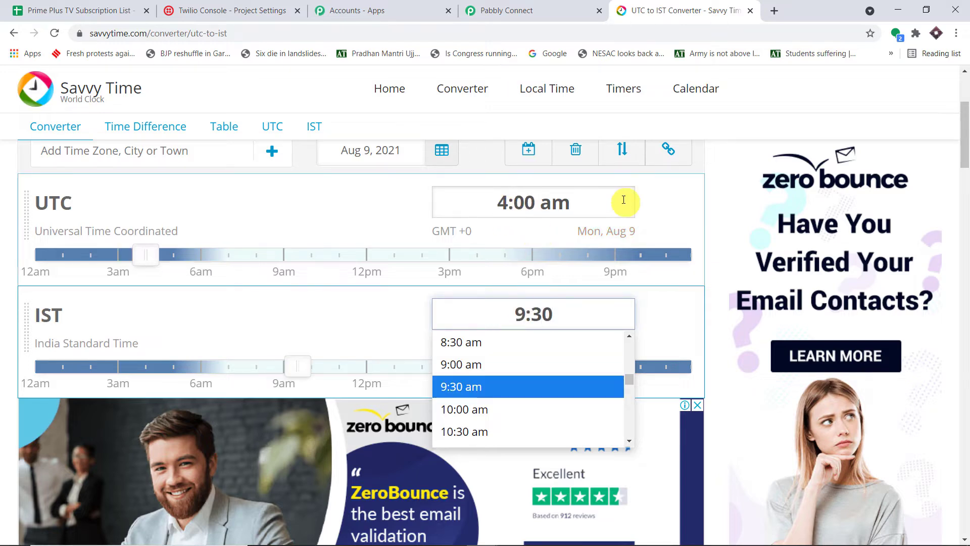
Return to the Pabbly Connect workflow, set the daily trigger time to 04:00 UTC and save the schedule.
{"action": "left_click", "coordinate": [481, 11]}
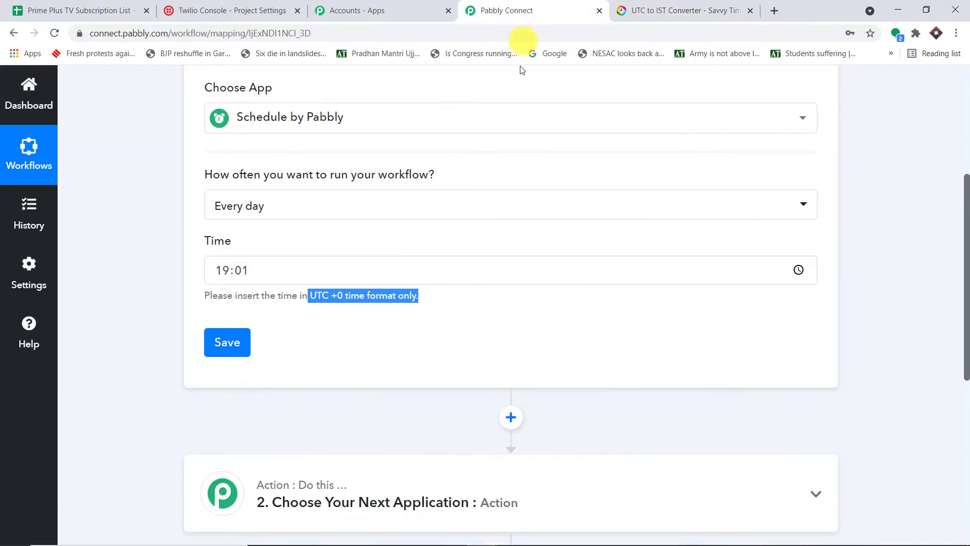
{"action": "left_click", "coordinate": [225, 272]}
{"action": "key", "text": "BackSpace"}
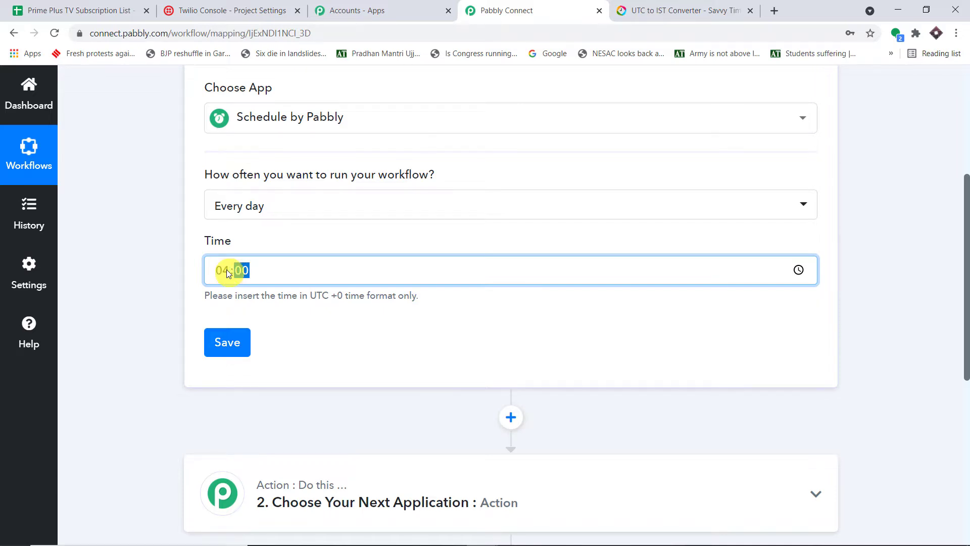
{"action": "type", "text": "04"}
{"action": "left_click", "coordinate": [313, 321]}
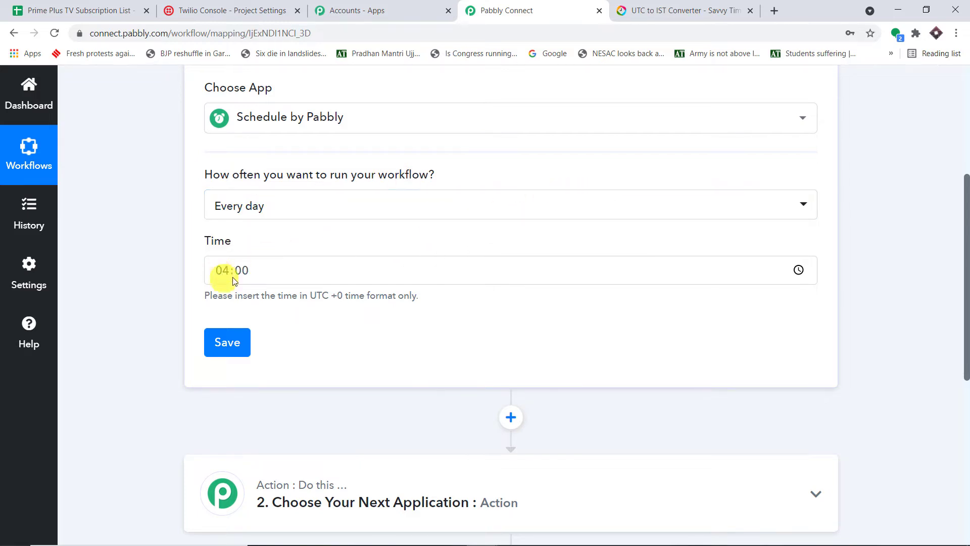
{"action": "left_click", "coordinate": [227, 342]}
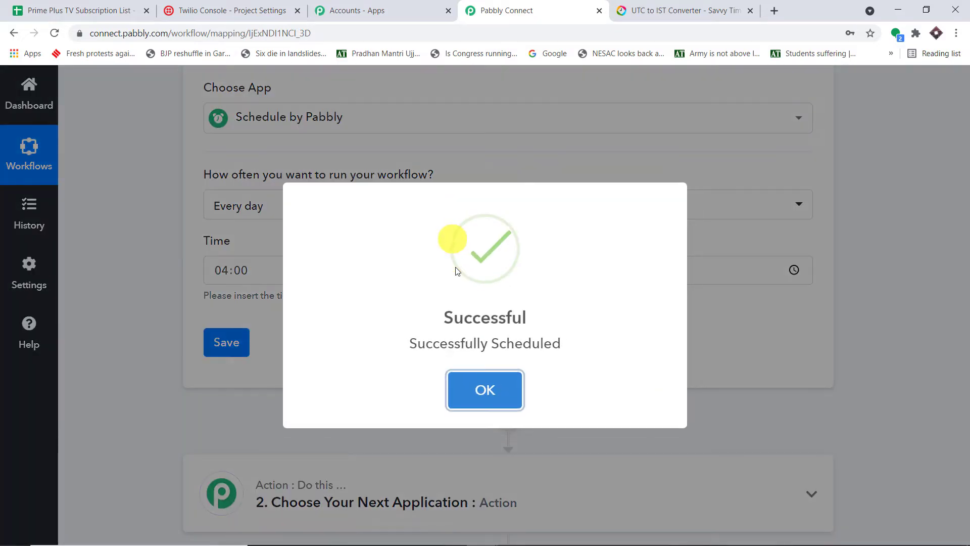
{"action": "left_click", "coordinate": [482, 390]}
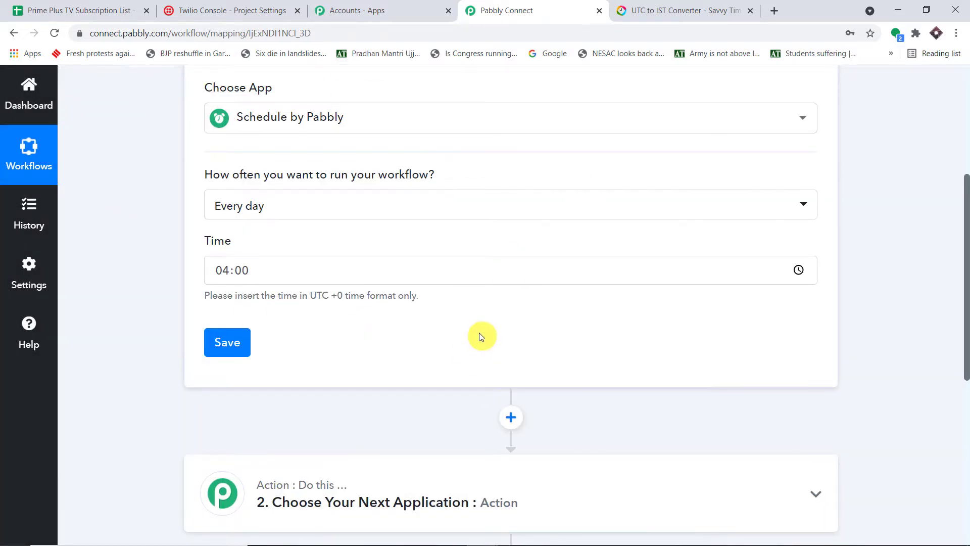
Review the Prime Plus TV Subscription List sheet from its first subscriber row to the expiry date in the last row.
{"action": "scroll", "coordinate": [503, 295], "scroll_direction": "down", "scroll_amount": 3}
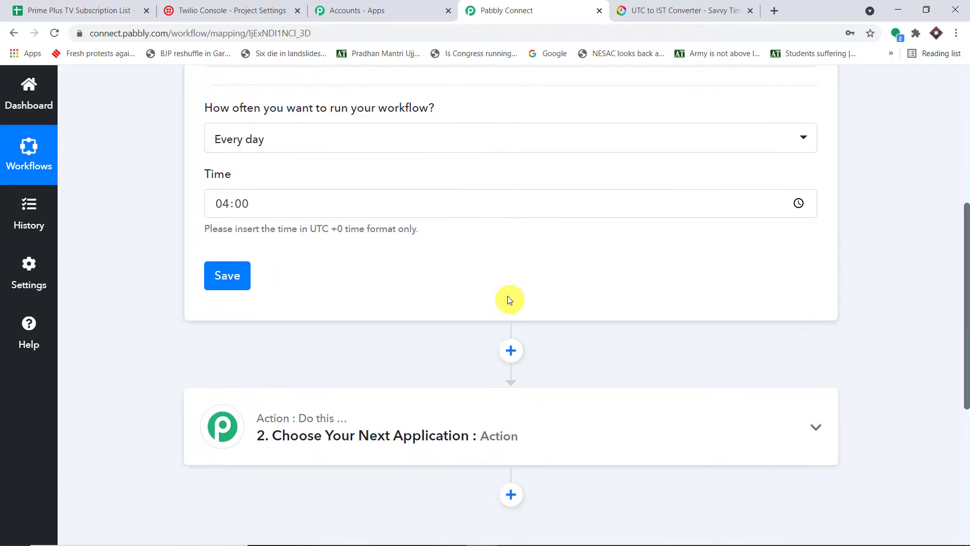
{"action": "left_click", "coordinate": [79, 10]}
{"action": "scroll", "coordinate": [305, 230], "scroll_direction": "up", "scroll_amount": 2}
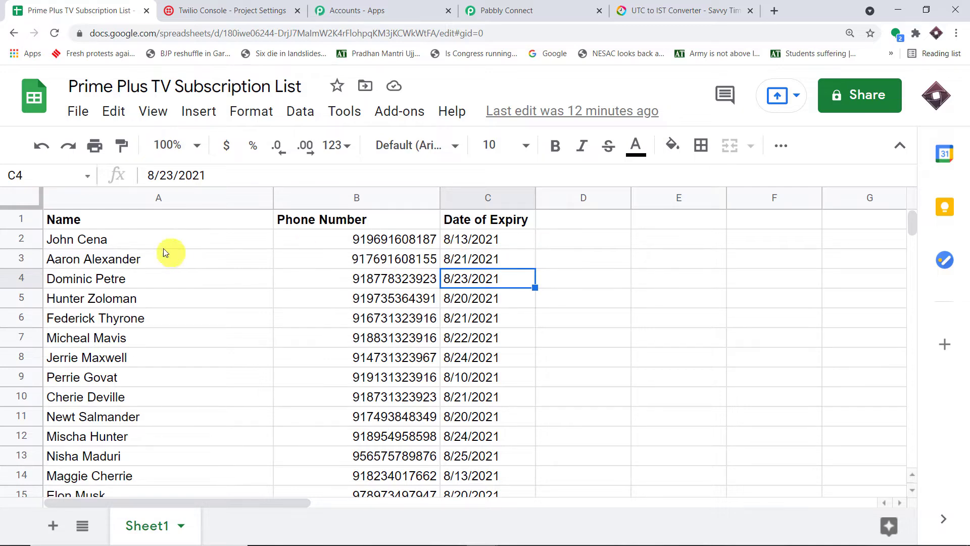
{"action": "left_click", "coordinate": [83, 241]}
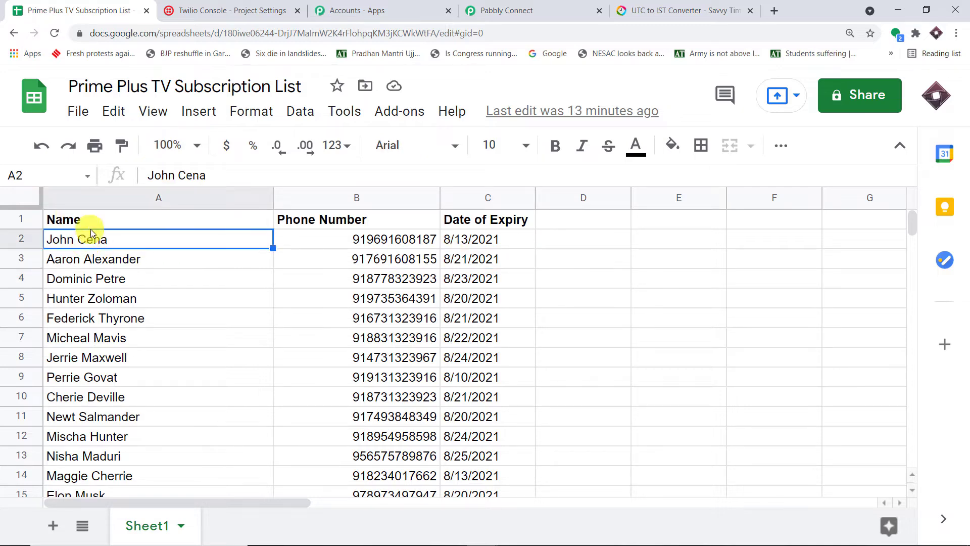
{"action": "scroll", "coordinate": [430, 313], "scroll_direction": "down", "scroll_amount": 3}
{"action": "left_click", "coordinate": [481, 338]}
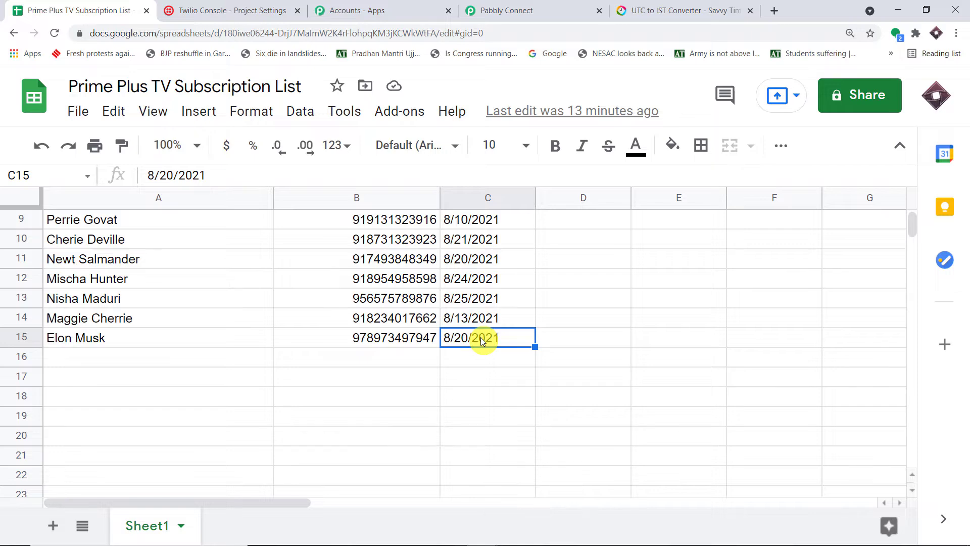
{"action": "scroll", "coordinate": [488, 364], "scroll_direction": "up", "scroll_amount": 2}
{"action": "scroll", "coordinate": [454, 353], "scroll_direction": "up", "scroll_amount": 2}
{"action": "left_click", "coordinate": [99, 241]}
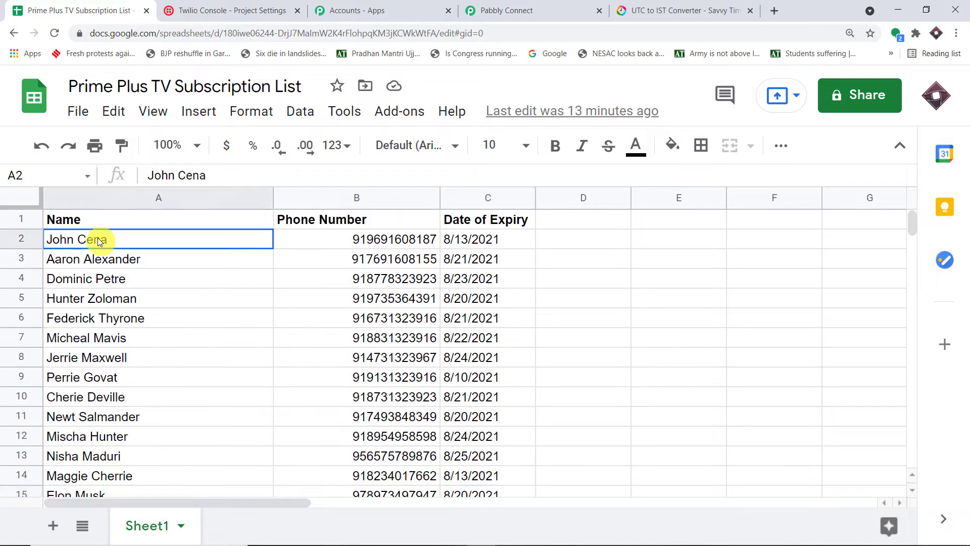
Return to the Pabbly Connect workflow and set its second step to Google Sheets with the Get Row(s) action event.
{"action": "left_click", "coordinate": [494, 10]}
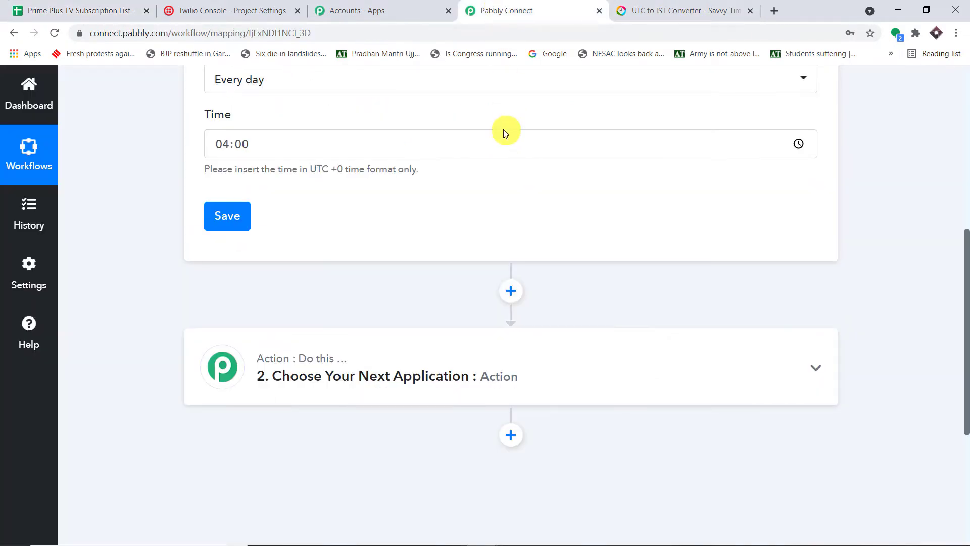
{"action": "scroll", "coordinate": [416, 210], "scroll_direction": "down", "scroll_amount": 2}
{"action": "left_click", "coordinate": [368, 249]}
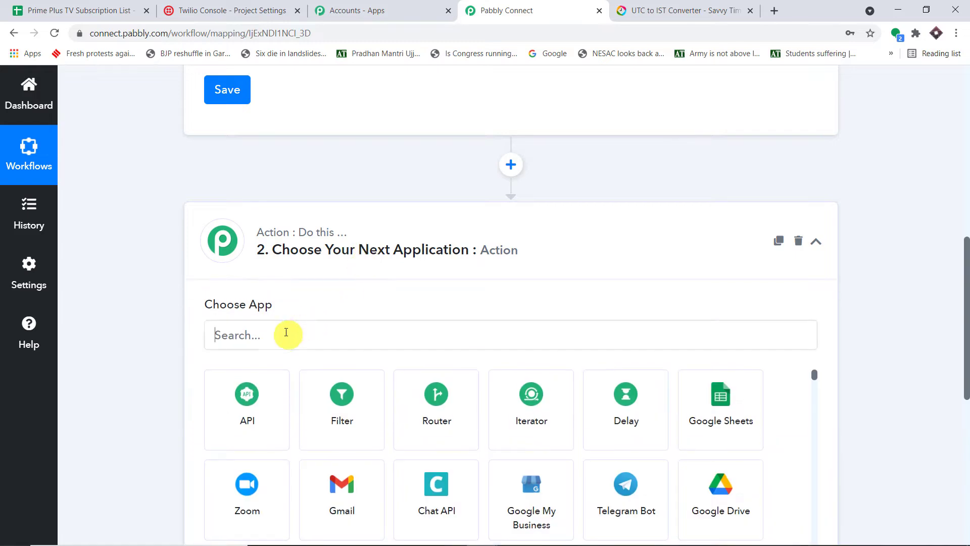
{"action": "type", "text": "goog"}
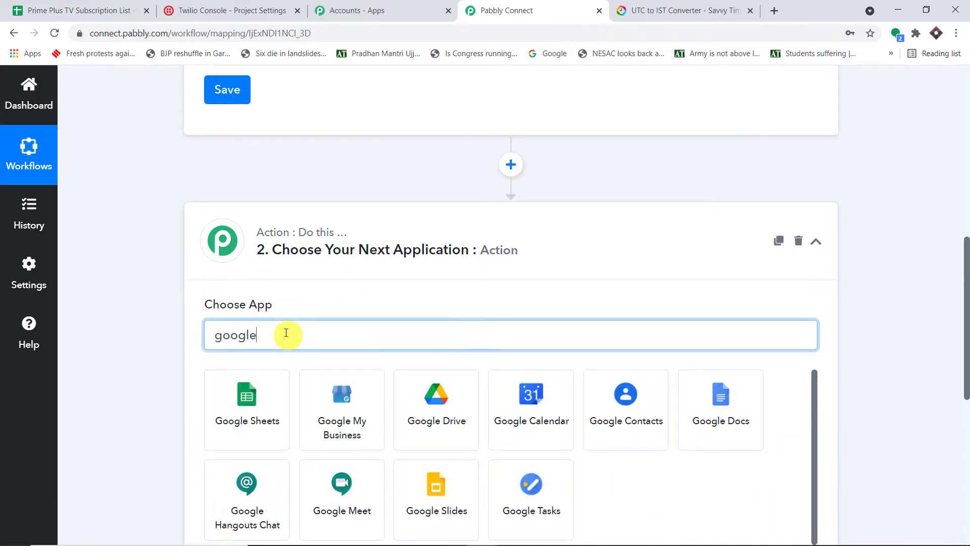
{"action": "type", "text": "le"}
{"action": "left_click", "coordinate": [259, 417]}
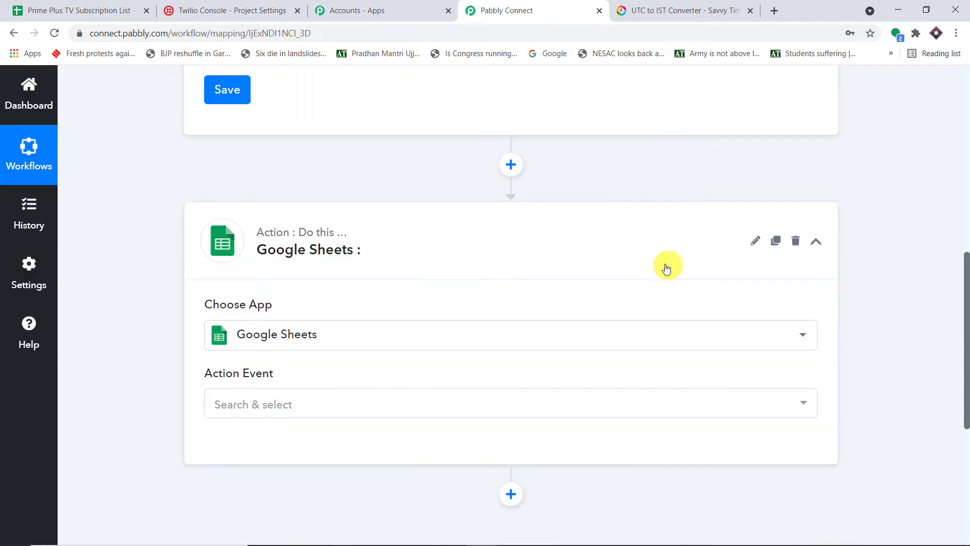
{"action": "scroll", "coordinate": [304, 270], "scroll_direction": "down", "scroll_amount": 2}
{"action": "left_click", "coordinate": [303, 273]}
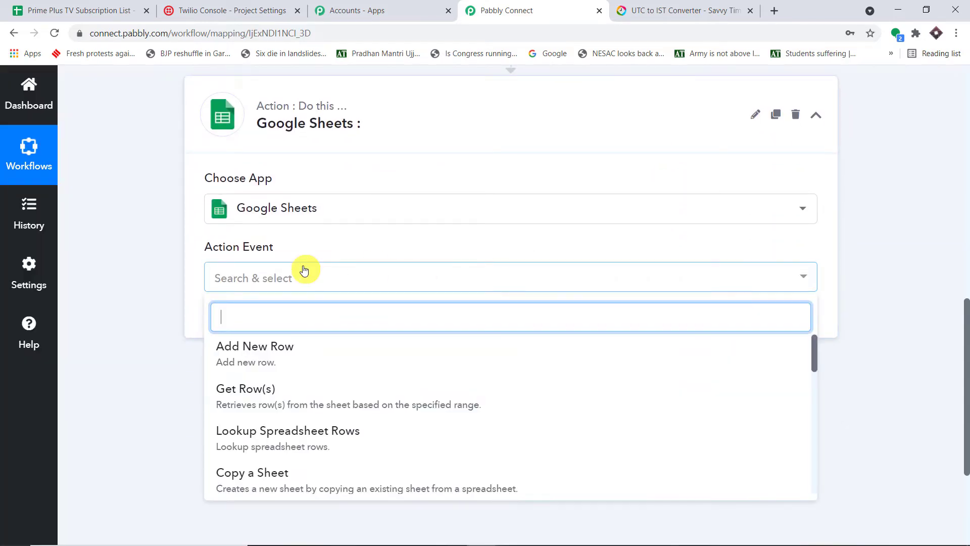
{"action": "left_click", "coordinate": [288, 390]}
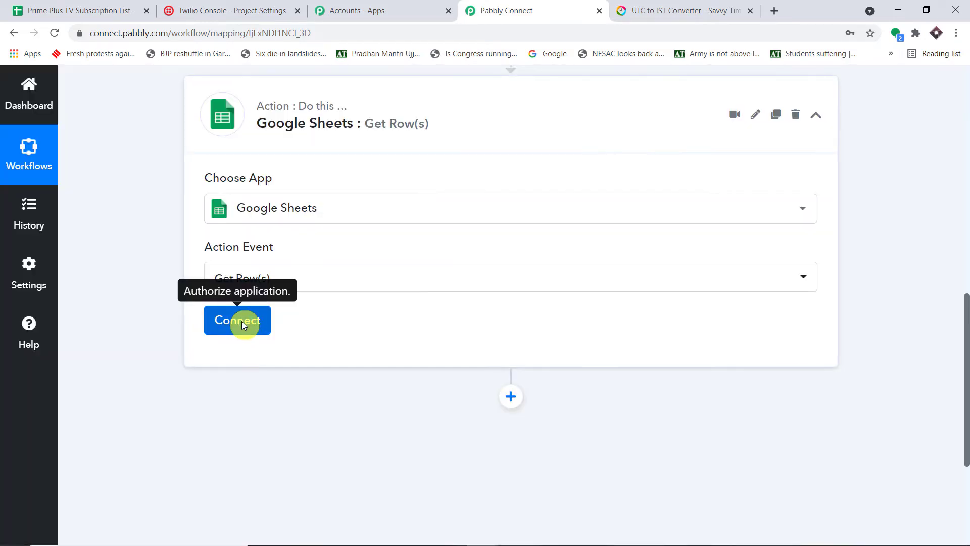
Add a new Google Sheets connection for the Get Row(s) action and authorize it with the subscription list owner's Google account.
{"action": "left_click", "coordinate": [241, 320]}
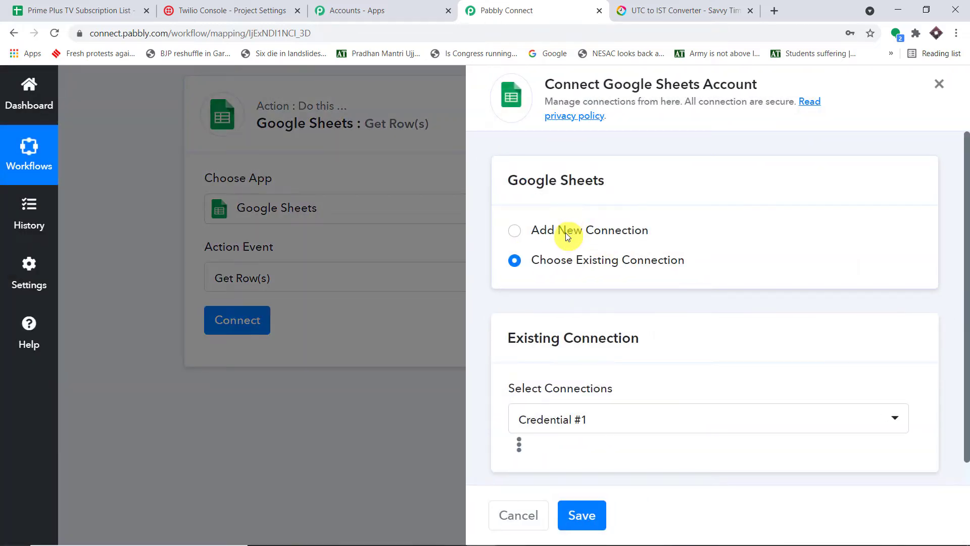
{"action": "left_click", "coordinate": [566, 232]}
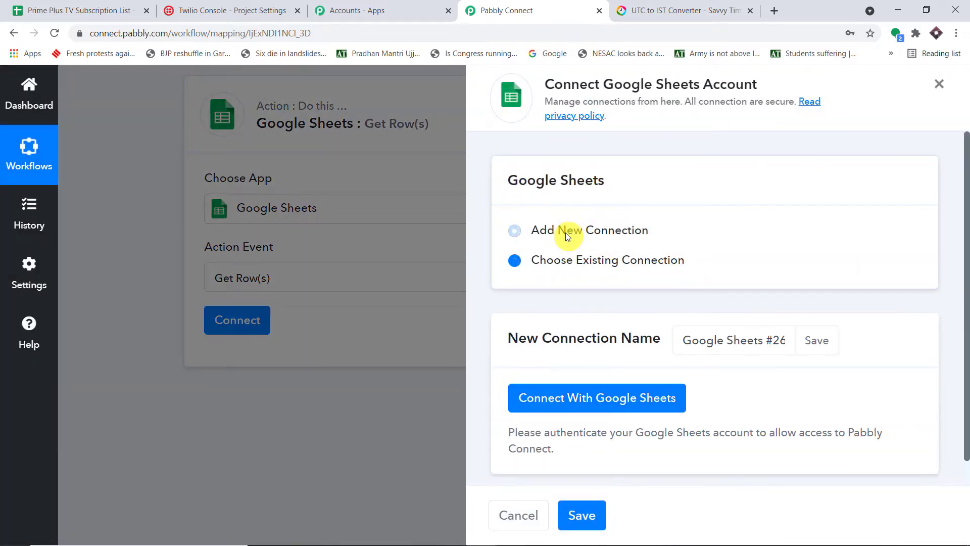
{"action": "left_click", "coordinate": [585, 399]}
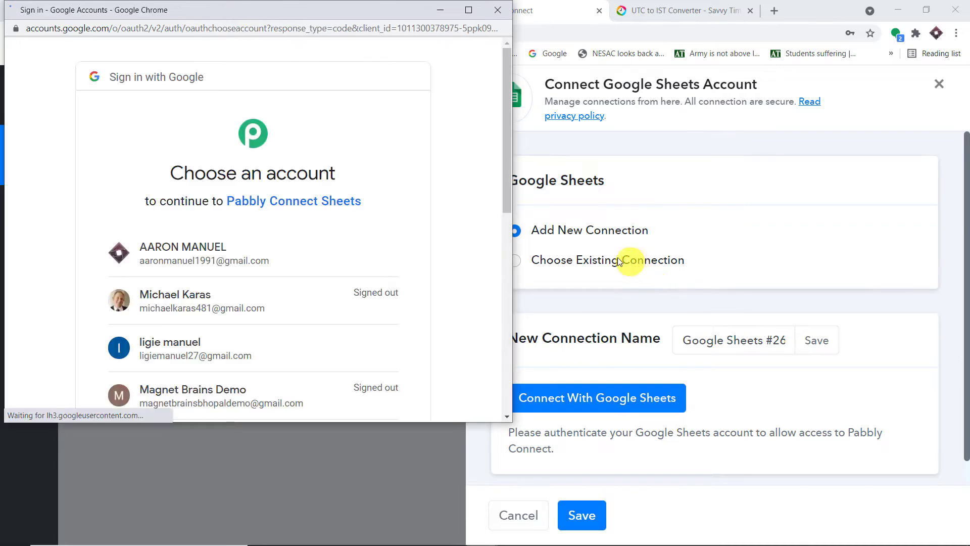
{"action": "scroll", "coordinate": [408, 192], "scroll_direction": "down", "scroll_amount": 1}
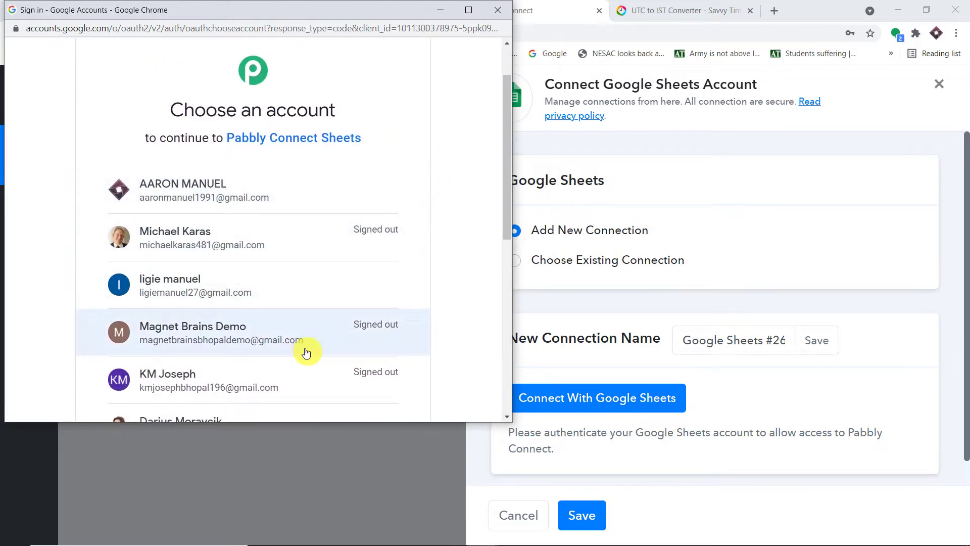
{"action": "left_click_drag", "start_coordinate": [237, 9], "coordinate": [708, 80]}
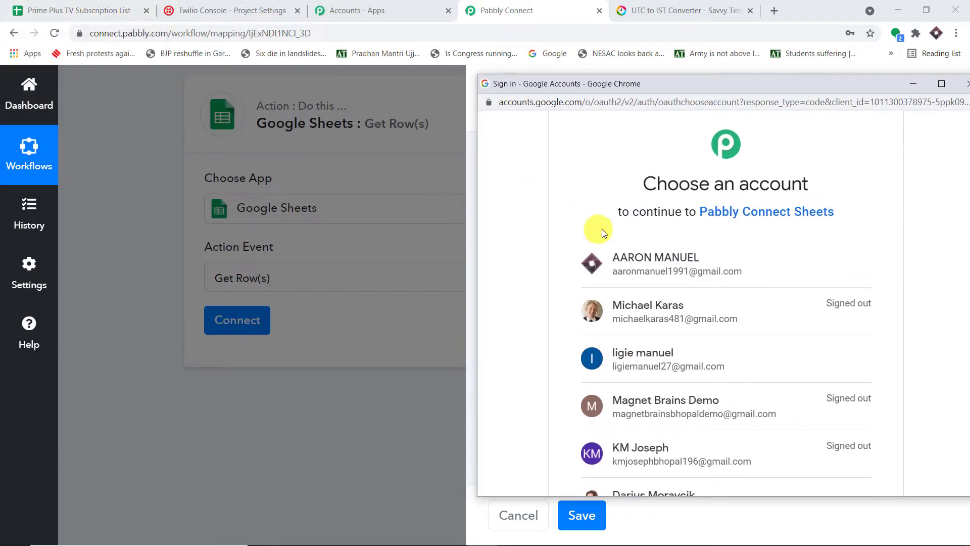
{"action": "left_click", "coordinate": [662, 265]}
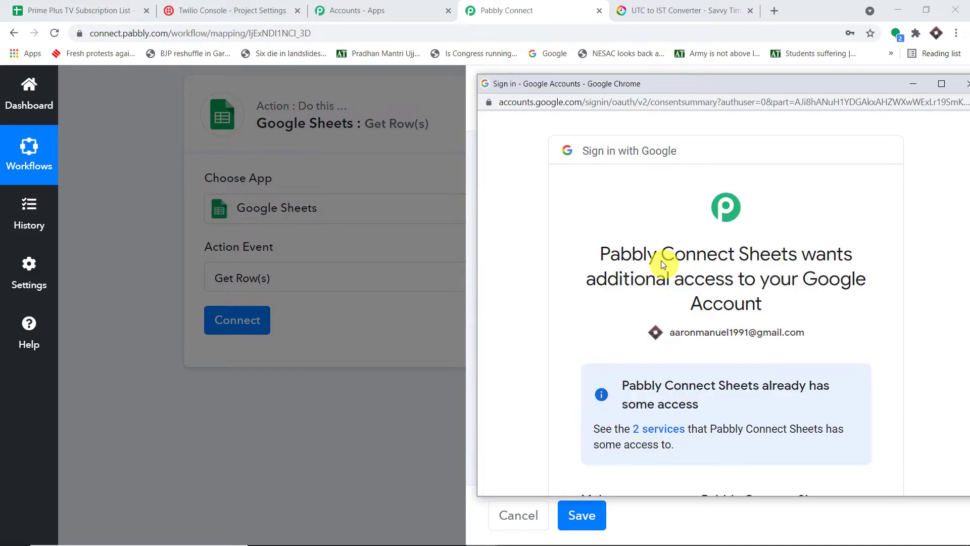
{"action": "scroll", "coordinate": [752, 205], "scroll_direction": "down", "scroll_amount": 5}
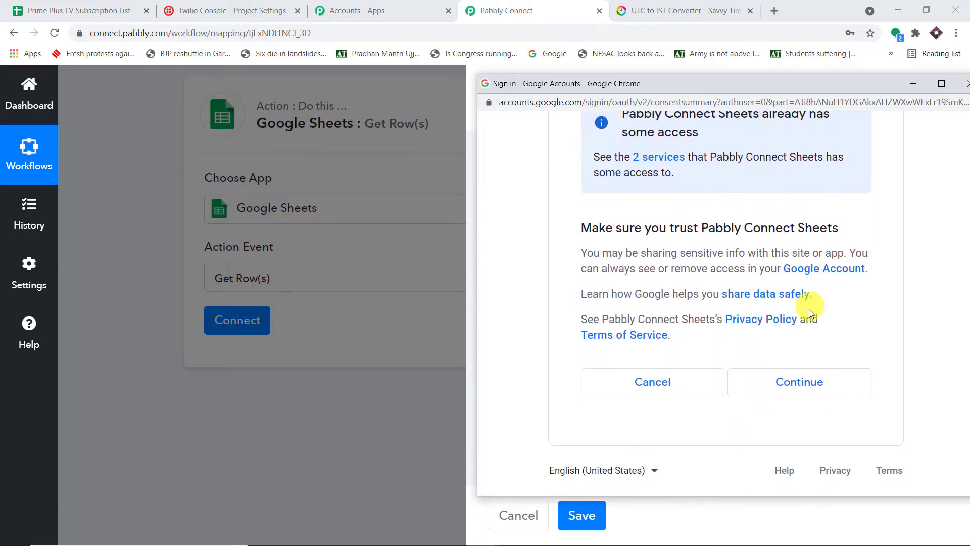
{"action": "left_click", "coordinate": [823, 379]}
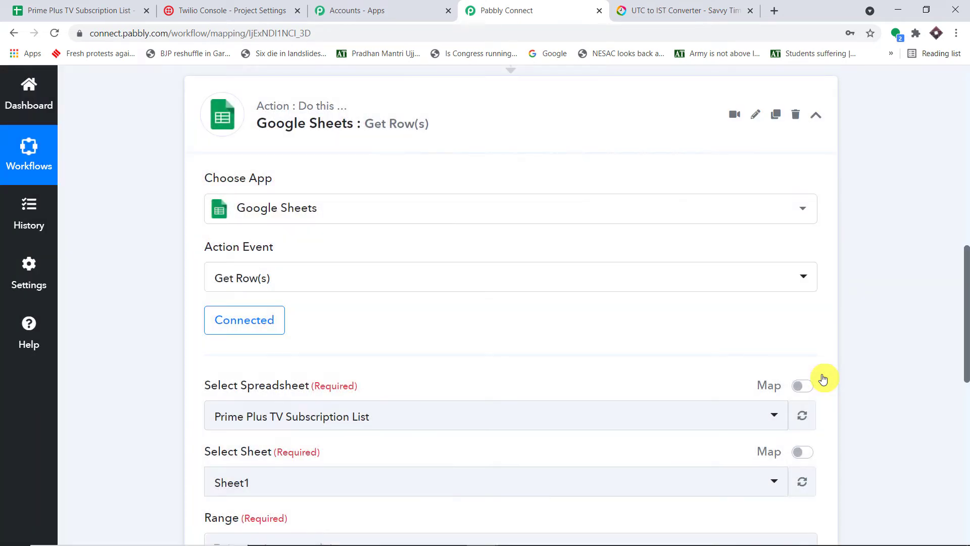
Choose Prime Plus TV Subscription List as the action's spreadsheet and open the list of its sheets.
{"action": "scroll", "coordinate": [574, 241], "scroll_direction": "down", "scroll_amount": 5}
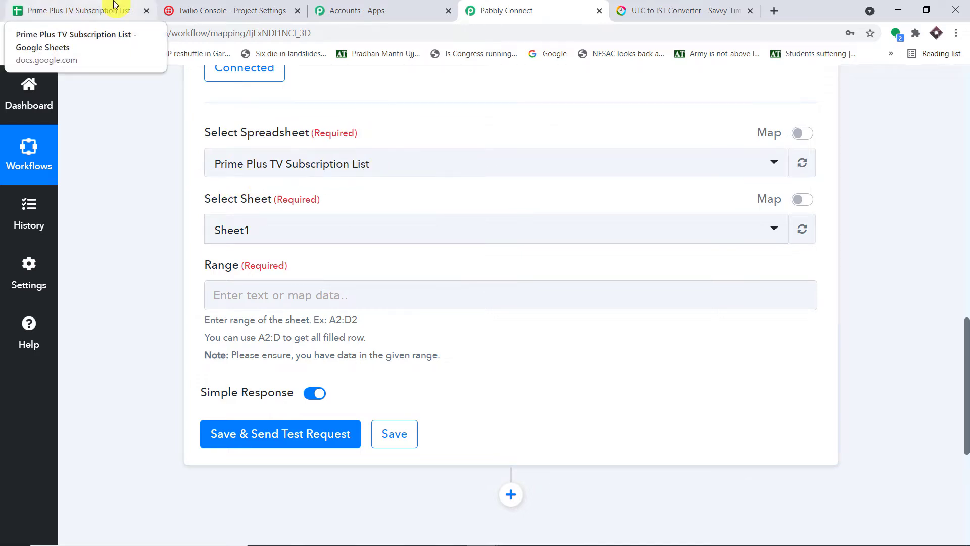
{"action": "left_click", "coordinate": [354, 175]}
{"action": "scroll", "coordinate": [527, 289], "scroll_direction": "down", "scroll_amount": 3}
{"action": "scroll", "coordinate": [528, 290], "scroll_direction": "down", "scroll_amount": 10}
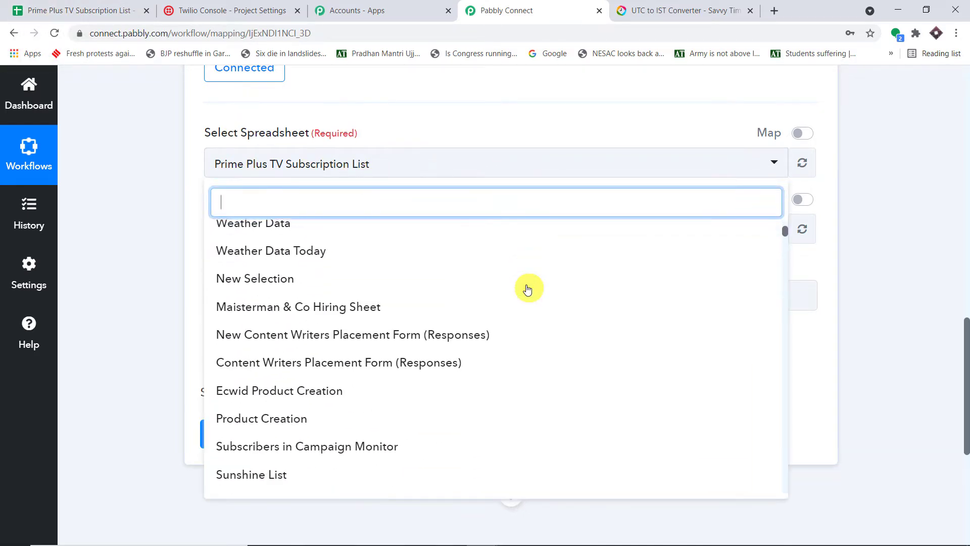
{"action": "scroll", "coordinate": [526, 289], "scroll_direction": "up", "scroll_amount": 5}
{"action": "scroll", "coordinate": [526, 289], "scroll_direction": "up", "scroll_amount": 15}
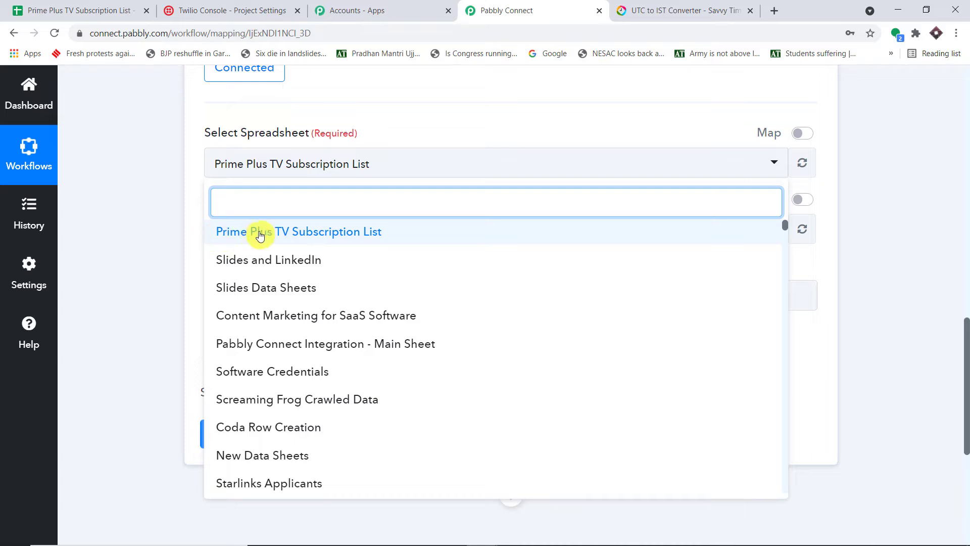
{"action": "left_click", "coordinate": [353, 236]}
{"action": "scroll", "coordinate": [429, 131], "scroll_direction": "down", "scroll_amount": 1}
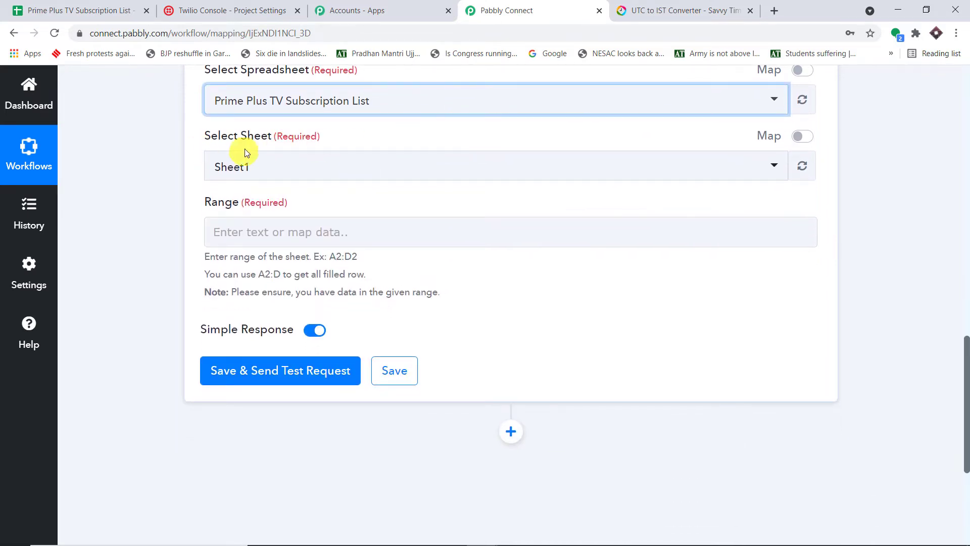
{"action": "left_click", "coordinate": [245, 175]}
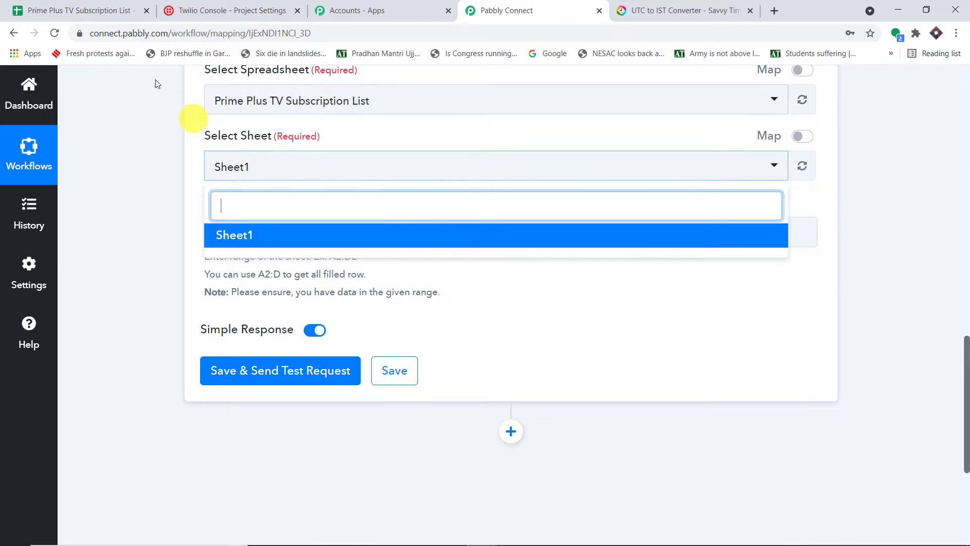
Check the subscription spreadsheet's sheet name and the first and last data rows against the action's sheet and range settings.
{"action": "left_click", "coordinate": [81, 10]}
{"action": "scroll", "coordinate": [206, 275], "scroll_direction": "down", "scroll_amount": 4}
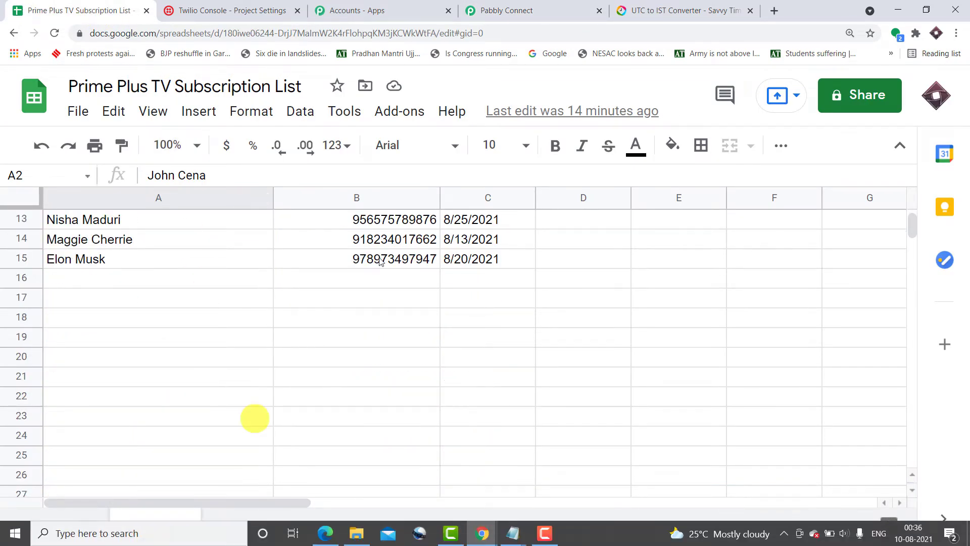
{"action": "left_click", "coordinate": [490, 9]}
{"action": "left_click", "coordinate": [640, 301]}
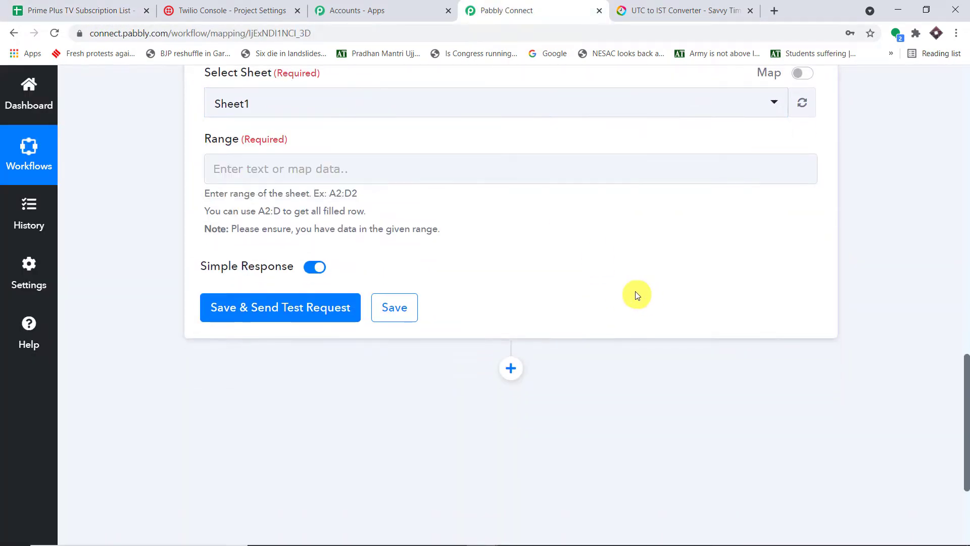
{"action": "scroll", "coordinate": [501, 283], "scroll_direction": "up", "scroll_amount": 3}
{"action": "left_click", "coordinate": [80, 10]}
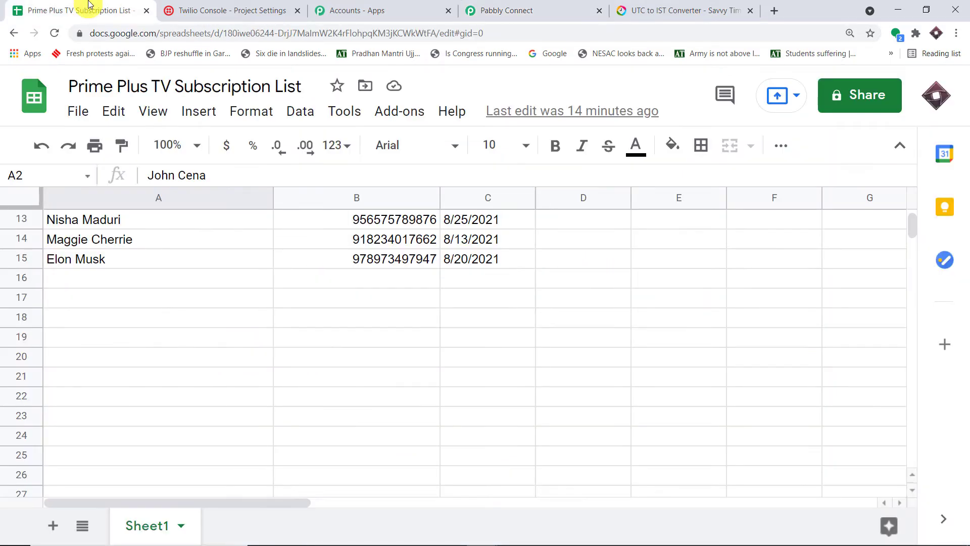
{"action": "scroll", "coordinate": [372, 307], "scroll_direction": "up", "scroll_amount": 4}
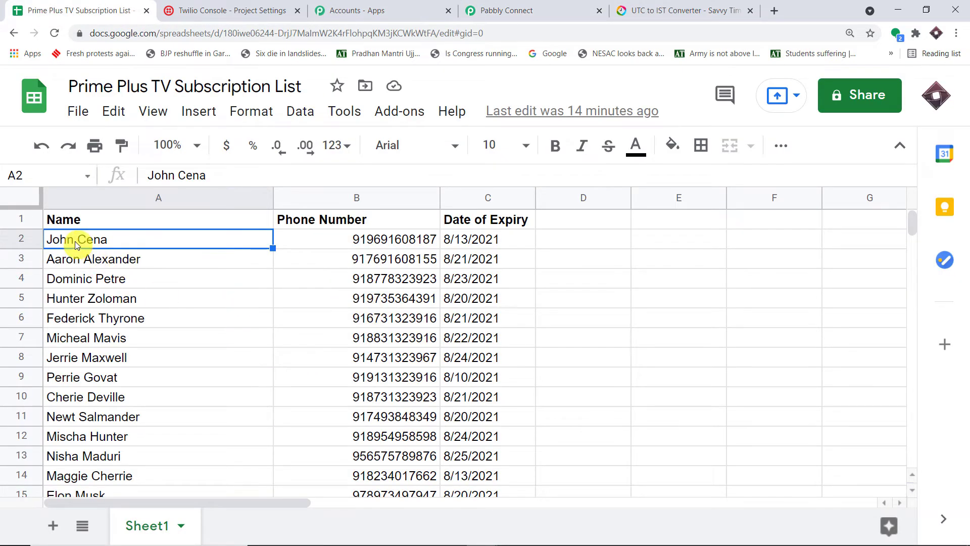
Check the cell references of the first subscriber's name and the last expiry date in the subscription spreadsheet.
{"action": "scroll", "coordinate": [445, 323], "scroll_direction": "down", "scroll_amount": 2}
{"action": "left_click", "coordinate": [469, 421]}
{"action": "scroll", "coordinate": [320, 368], "scroll_direction": "up", "scroll_amount": 2}
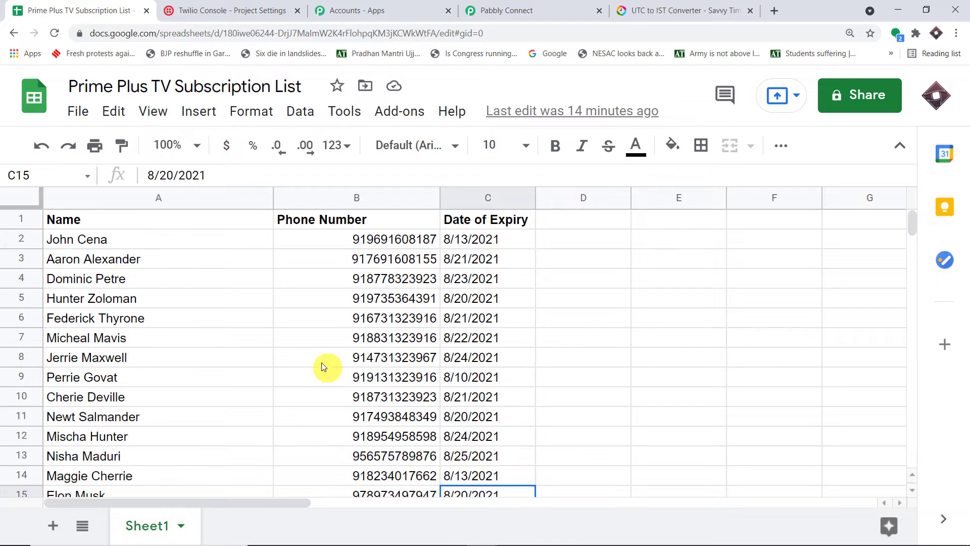
{"action": "left_click", "coordinate": [95, 243]}
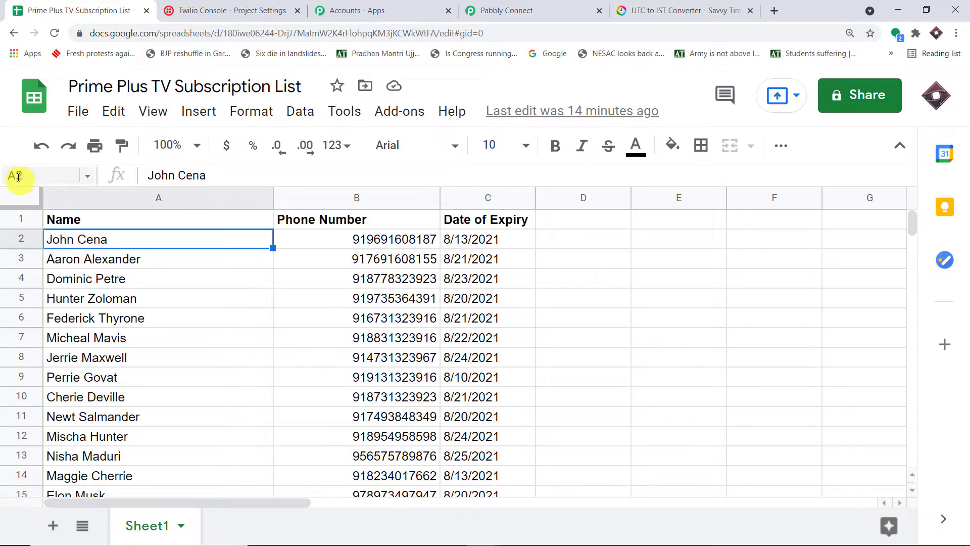
{"action": "scroll", "coordinate": [430, 343], "scroll_direction": "down", "scroll_amount": 4}
{"action": "left_click", "coordinate": [464, 337]}
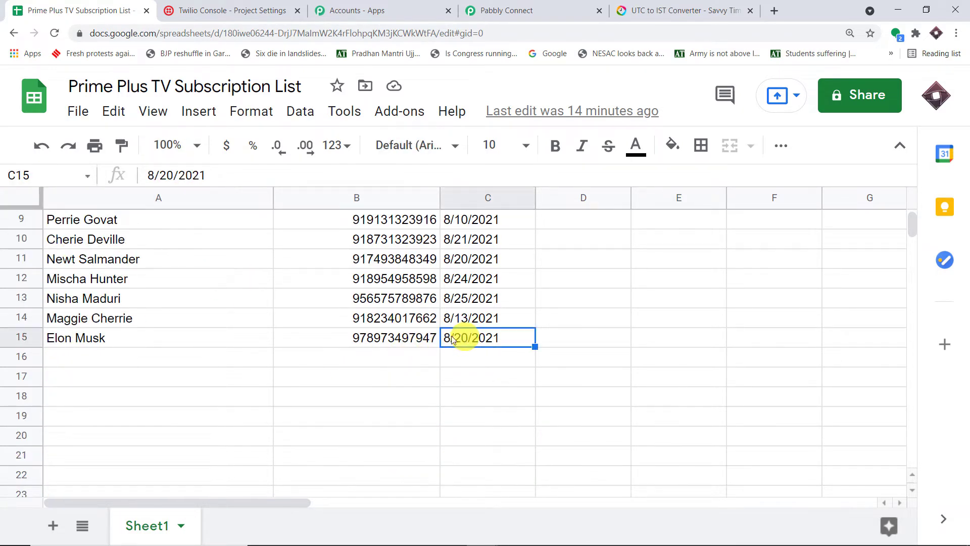
{"action": "left_click", "coordinate": [2, 170]}
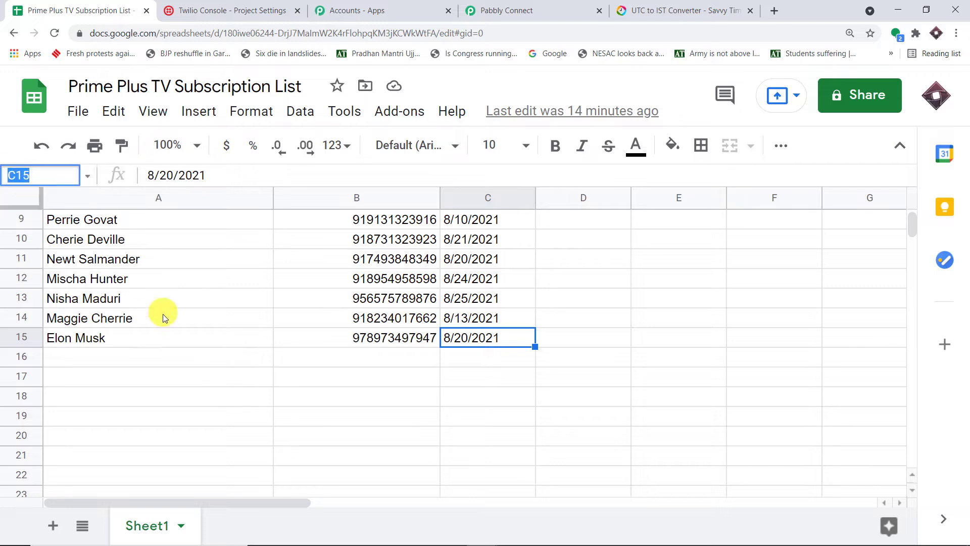
Select all subscriber data in A2:C15 of the spreadsheet and copy the range reference.
{"action": "scroll", "coordinate": [186, 340], "scroll_direction": "up", "scroll_amount": 4}
{"action": "left_click", "coordinate": [103, 261]}
{"action": "left_click_drag", "start_coordinate": [59, 240], "coordinate": [502, 378]}
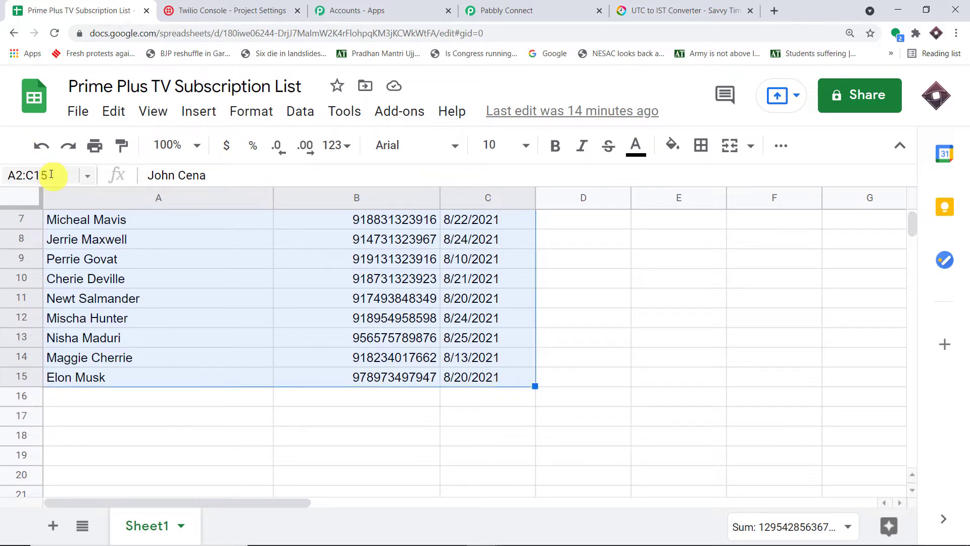
{"action": "left_click", "coordinate": [29, 176]}
{"action": "right_click", "coordinate": [29, 180]}
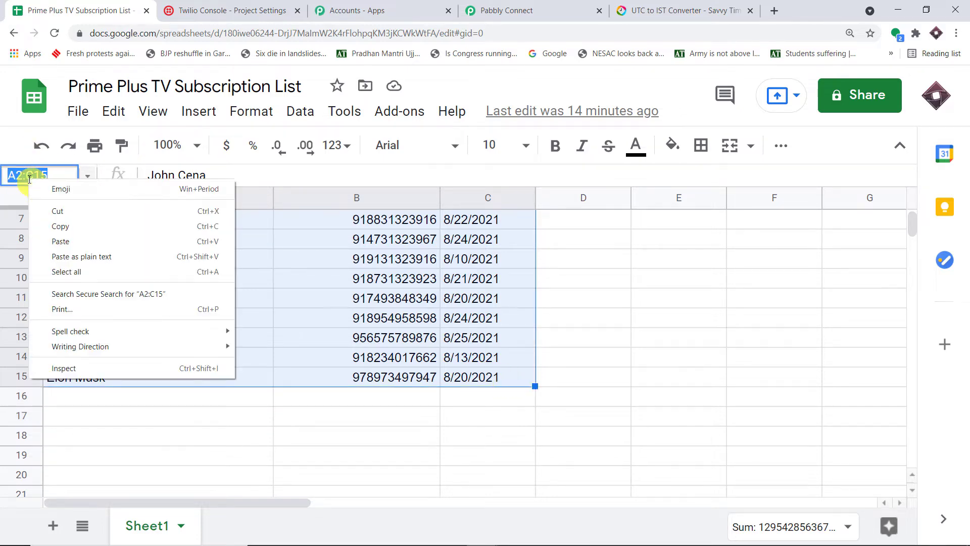
{"action": "left_click", "coordinate": [60, 226]}
Return to the Pabbly Connect workflow, set the Get Row(s) range to A2:C15 and save the action with a test request.
{"action": "left_click", "coordinate": [507, 10]}
{"action": "left_click", "coordinate": [291, 298]}
{"action": "left_click", "coordinate": [284, 301]}
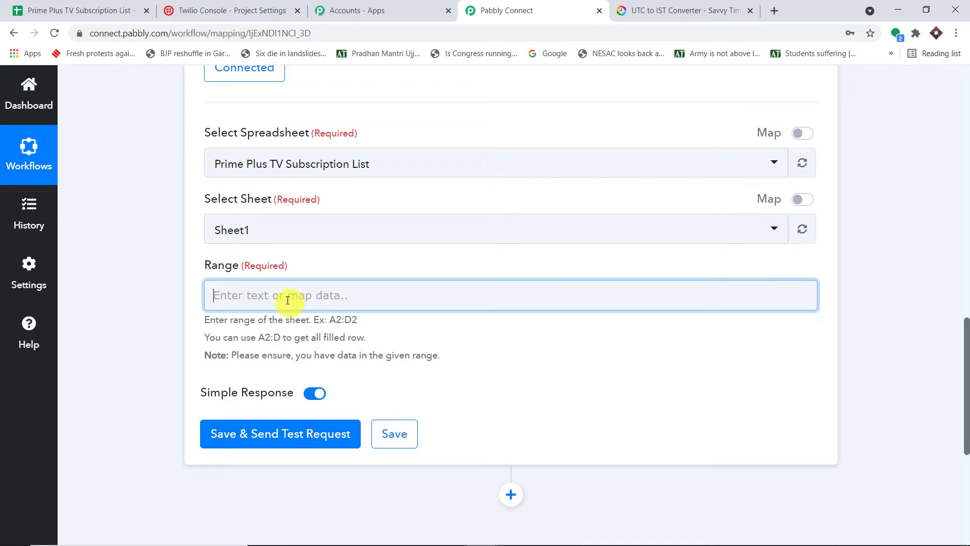
{"action": "key", "text": "ctrl+v"}
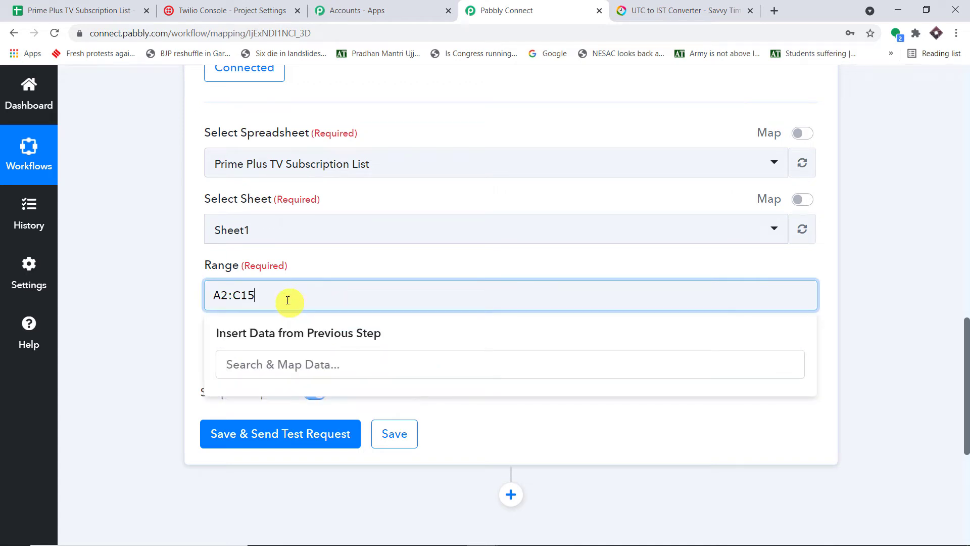
{"action": "left_click", "coordinate": [336, 262]}
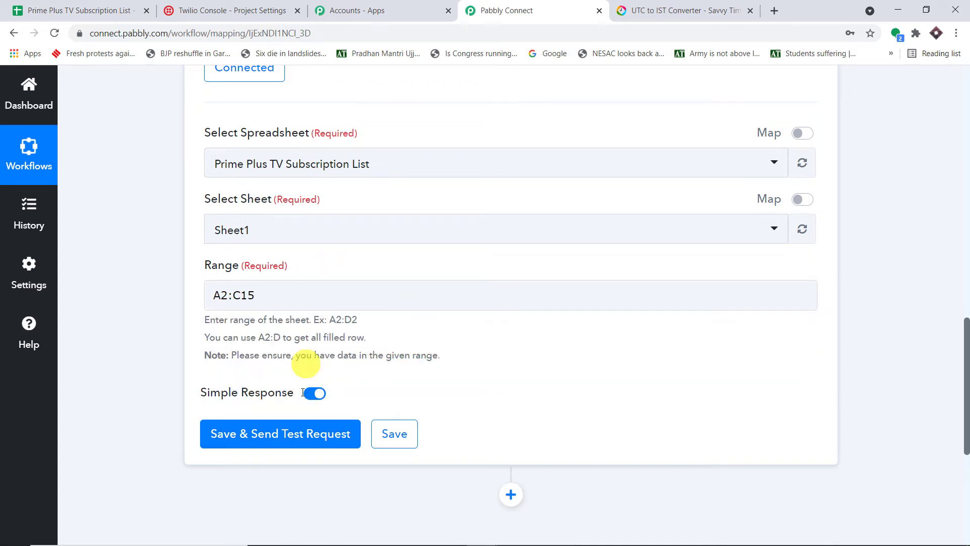
{"action": "left_click", "coordinate": [303, 435]}
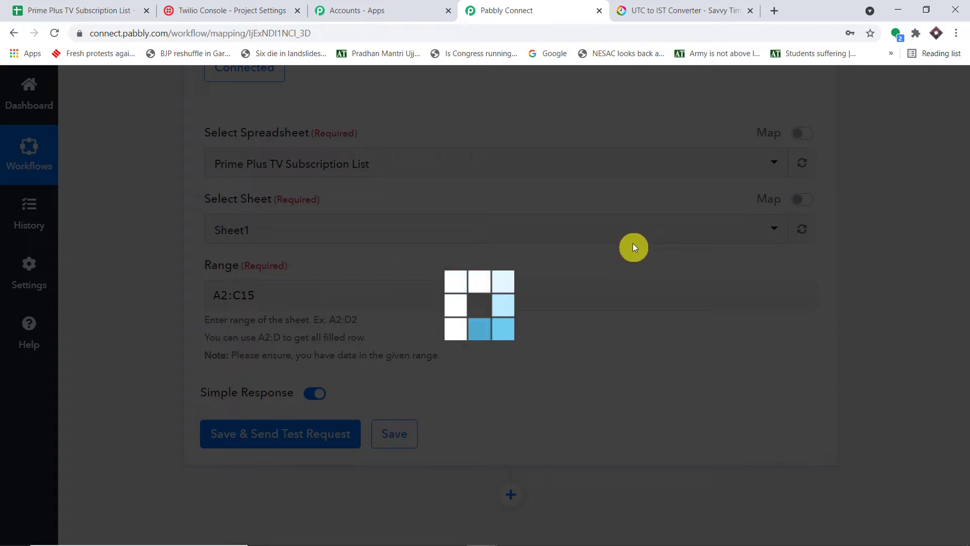
{"action": "scroll", "coordinate": [685, 296], "scroll_direction": "down", "scroll_amount": 6}
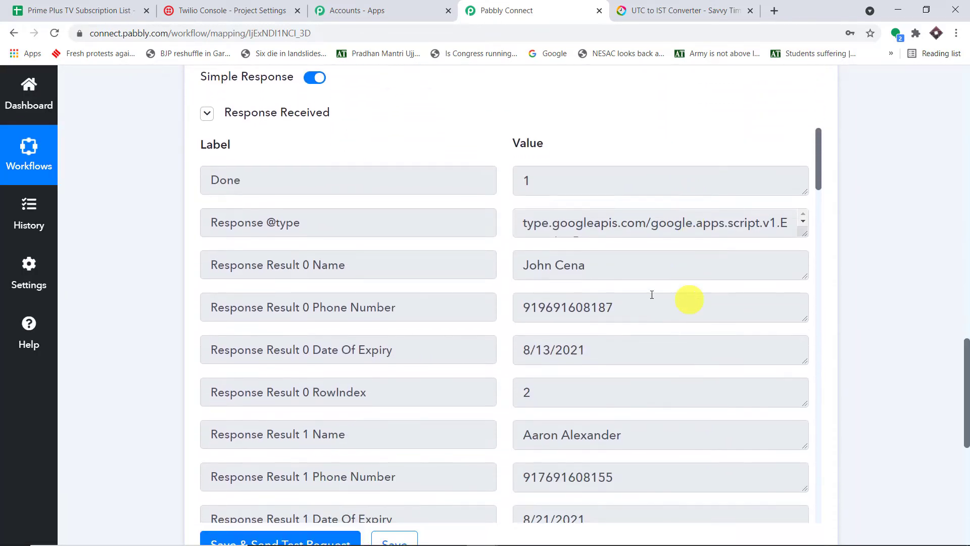
Compare the name, phone number and expiry date of Response Result 0 with row 2 of the subscription spreadsheet.
{"action": "left_click_drag", "start_coordinate": [588, 265], "coordinate": [488, 267]}
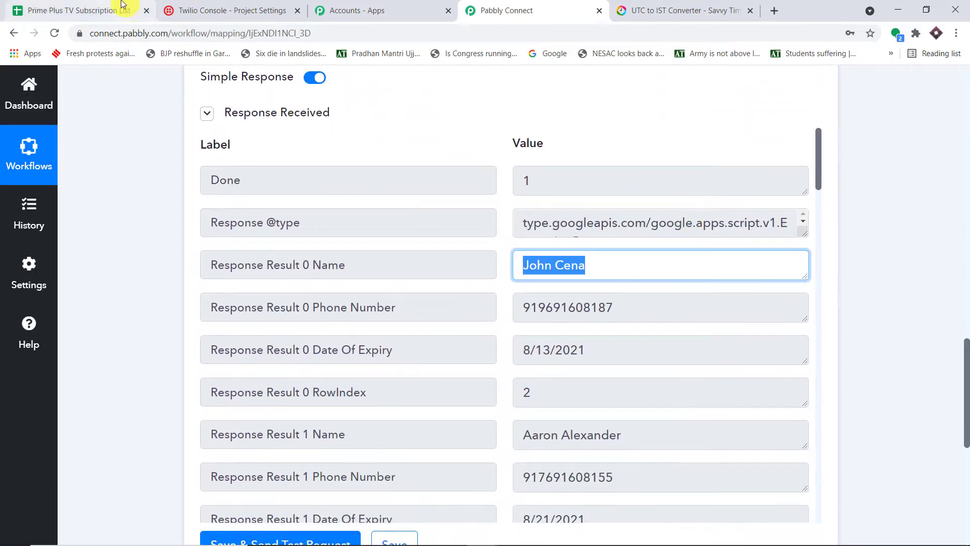
{"action": "left_click", "coordinate": [76, 10]}
{"action": "scroll", "coordinate": [201, 312], "scroll_direction": "up", "scroll_amount": 3}
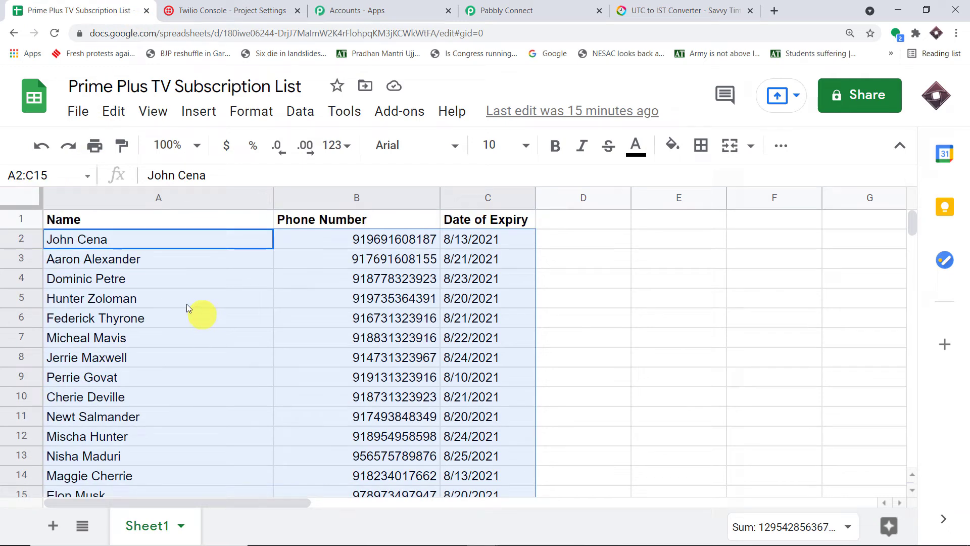
{"action": "left_click", "coordinate": [660, 275]}
{"action": "left_click", "coordinate": [39, 238]}
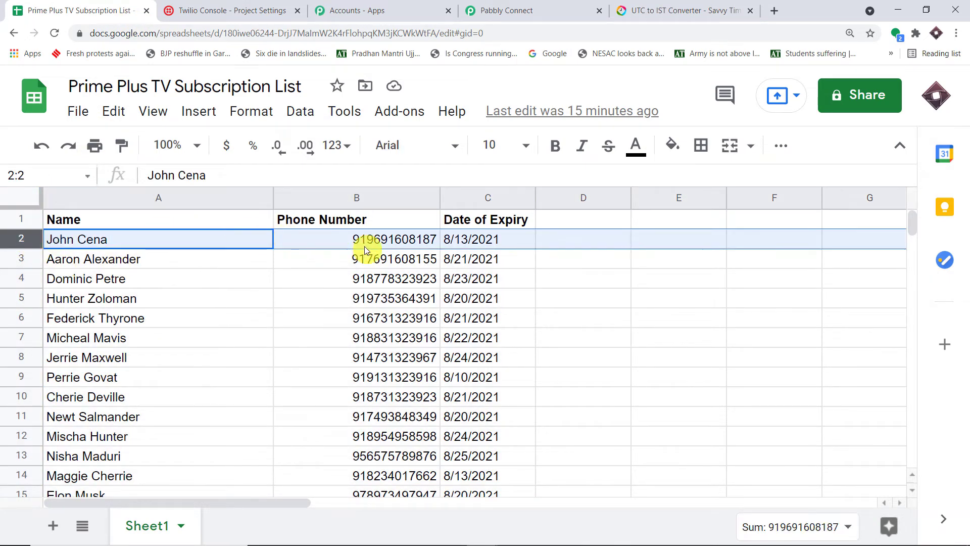
{"action": "left_click", "coordinate": [680, 10]}
{"action": "left_click", "coordinate": [511, 10]}
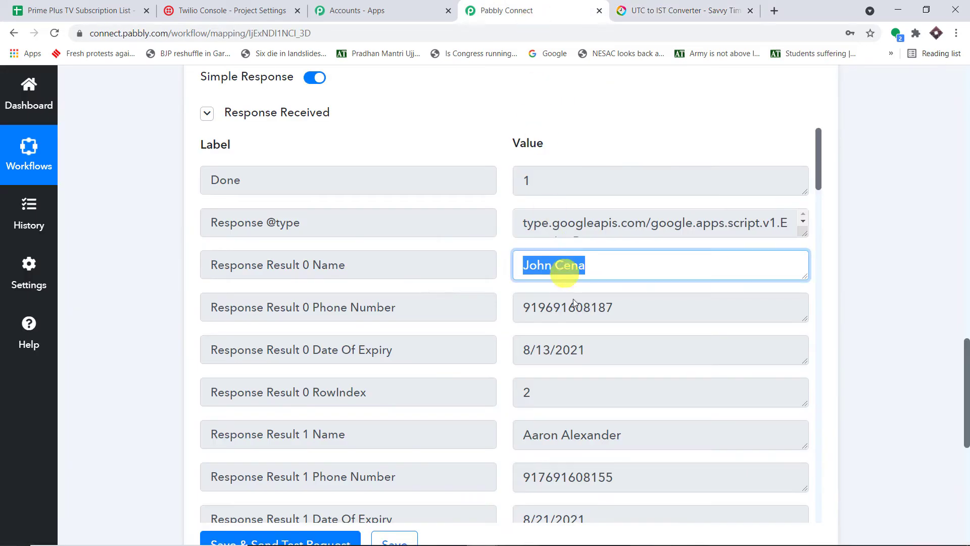
{"action": "left_click", "coordinate": [582, 309]}
{"action": "double_click", "coordinate": [558, 351]}
{"action": "left_click", "coordinate": [76, 10]}
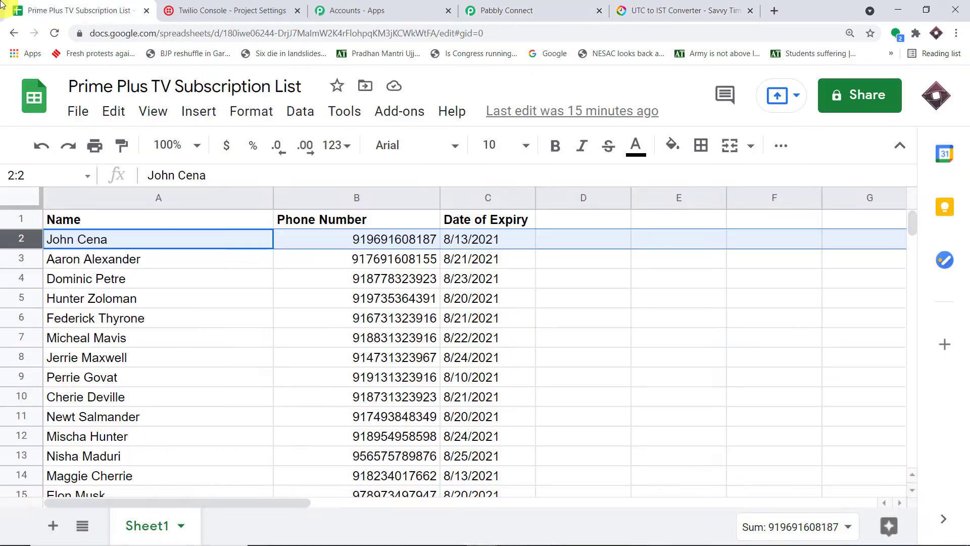
{"action": "left_click", "coordinate": [469, 241]}
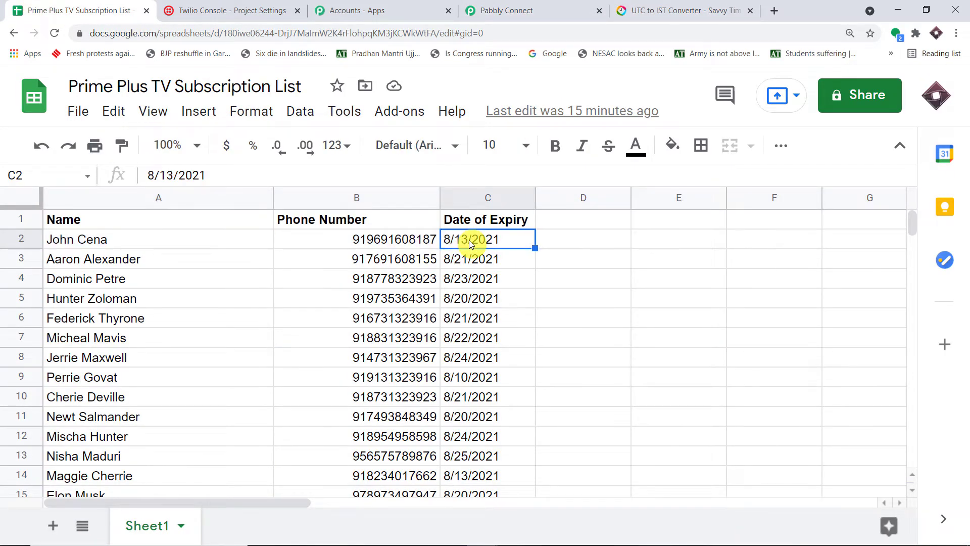
{"action": "left_click", "coordinate": [515, 10]}
Compare the Response Result 1 entries with the name, phone number and expiry date in row 3 of the spreadsheet.
{"action": "scroll", "coordinate": [670, 295], "scroll_direction": "down", "scroll_amount": 1}
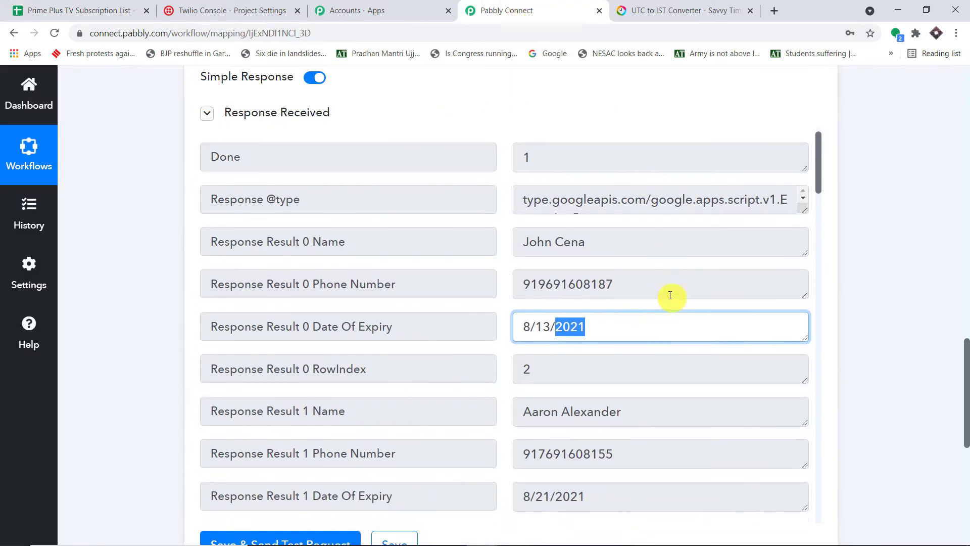
{"action": "scroll", "coordinate": [670, 295], "scroll_direction": "down", "scroll_amount": 2}
{"action": "triple_click", "coordinate": [638, 310]}
{"action": "left_click", "coordinate": [53, 10]}
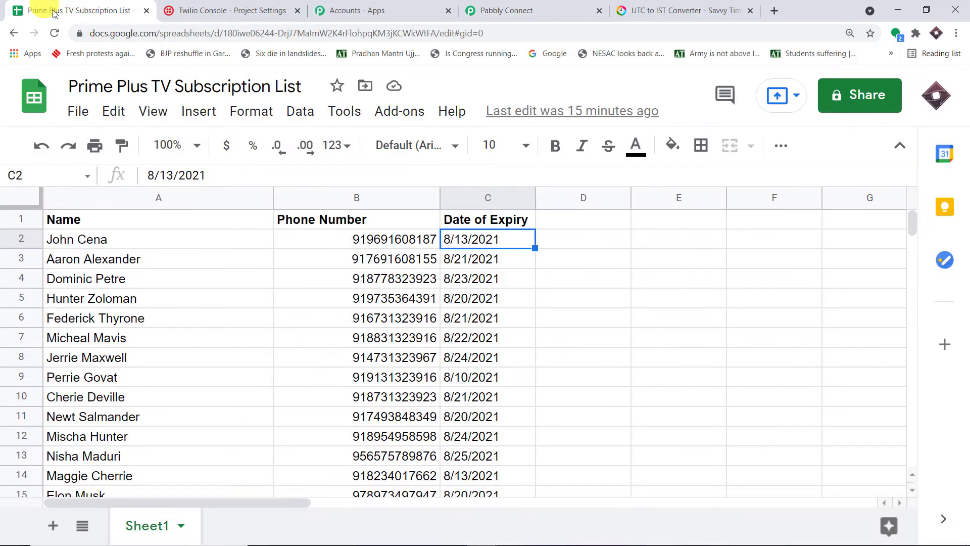
{"action": "left_click", "coordinate": [132, 259]}
{"action": "left_click", "coordinate": [422, 260]}
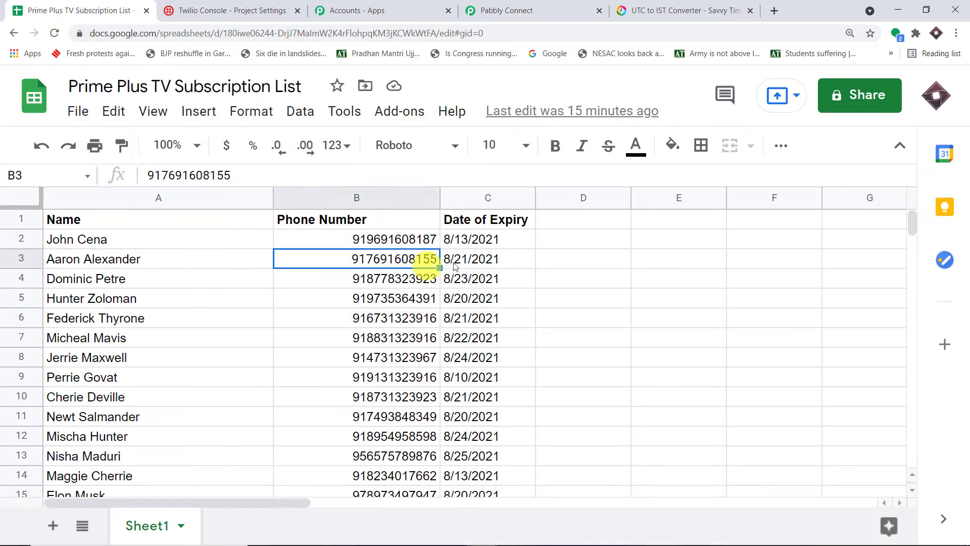
{"action": "left_click", "coordinate": [493, 260]}
{"action": "left_click", "coordinate": [501, 10]}
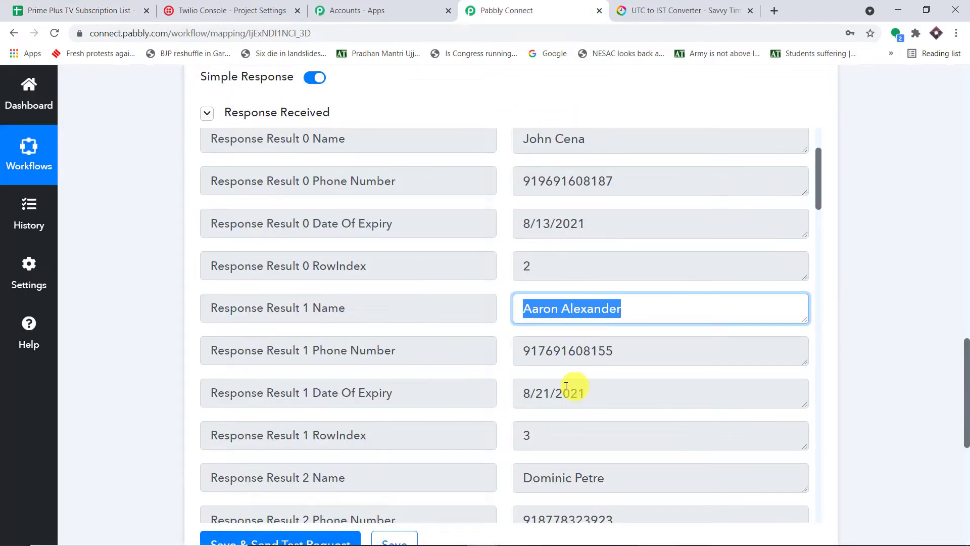
Look up the spreadsheet's row 9 subscriber in the response and check the name, phone number and expiry date of Response Result 7.
{"action": "scroll", "coordinate": [558, 403], "scroll_direction": "down", "scroll_amount": 4}
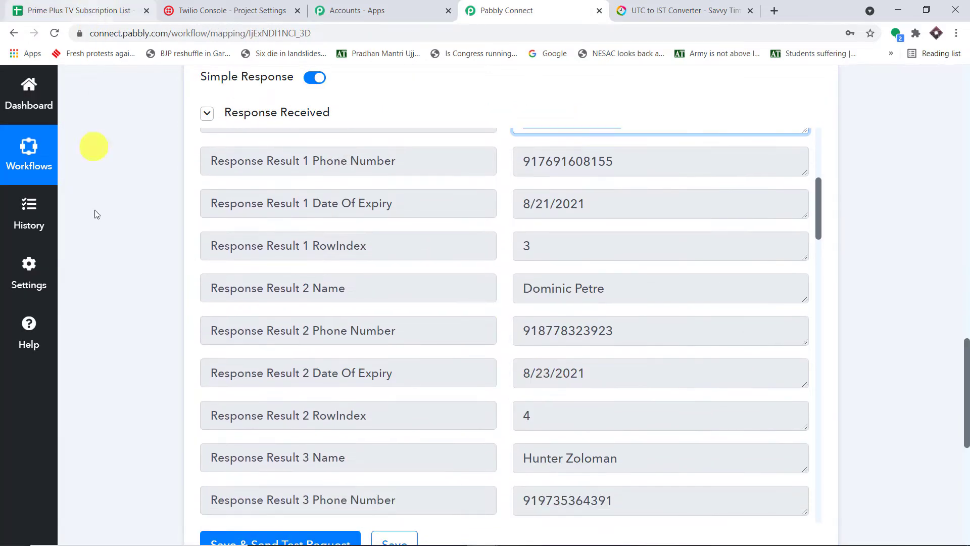
{"action": "scroll", "coordinate": [488, 278], "scroll_direction": "down", "scroll_amount": 7}
{"action": "left_click", "coordinate": [28, 11]}
{"action": "scroll", "coordinate": [213, 237], "scroll_direction": "down", "scroll_amount": 2}
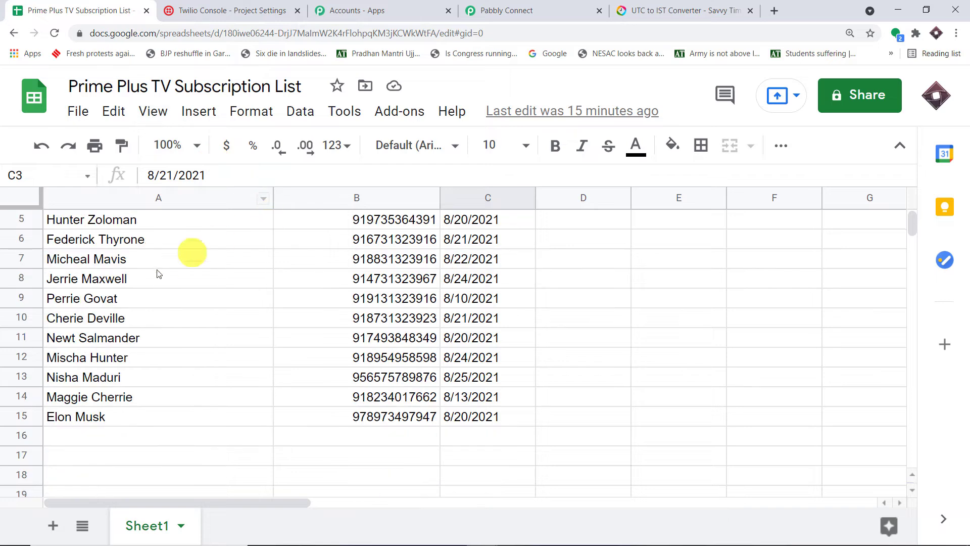
{"action": "left_click", "coordinate": [98, 298]}
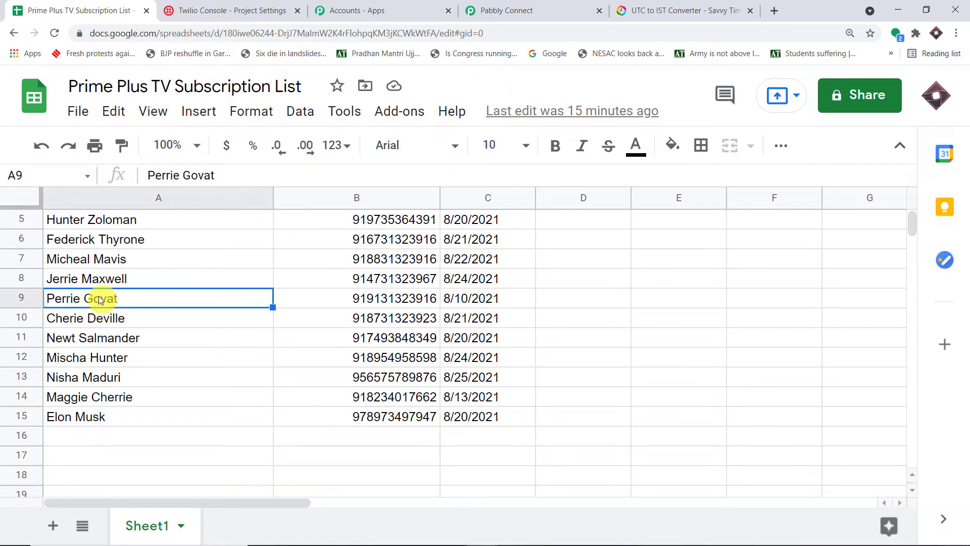
{"action": "left_click", "coordinate": [507, 11]}
{"action": "scroll", "coordinate": [676, 344], "scroll_direction": "down", "scroll_amount": 3}
{"action": "scroll", "coordinate": [676, 347], "scroll_direction": "down", "scroll_amount": 6}
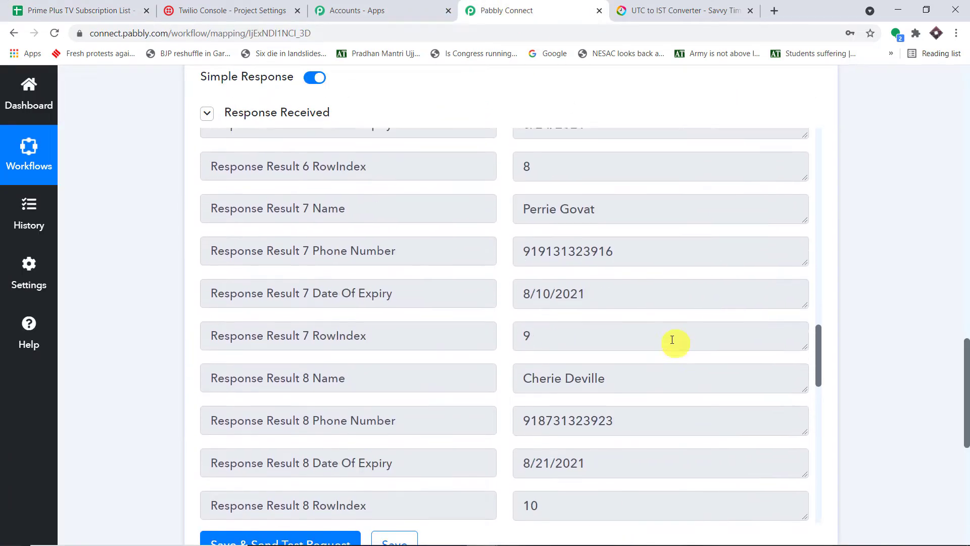
{"action": "scroll", "coordinate": [676, 346], "scroll_direction": "up", "scroll_amount": 1}
{"action": "triple_click", "coordinate": [624, 260]}
{"action": "triple_click", "coordinate": [560, 295]}
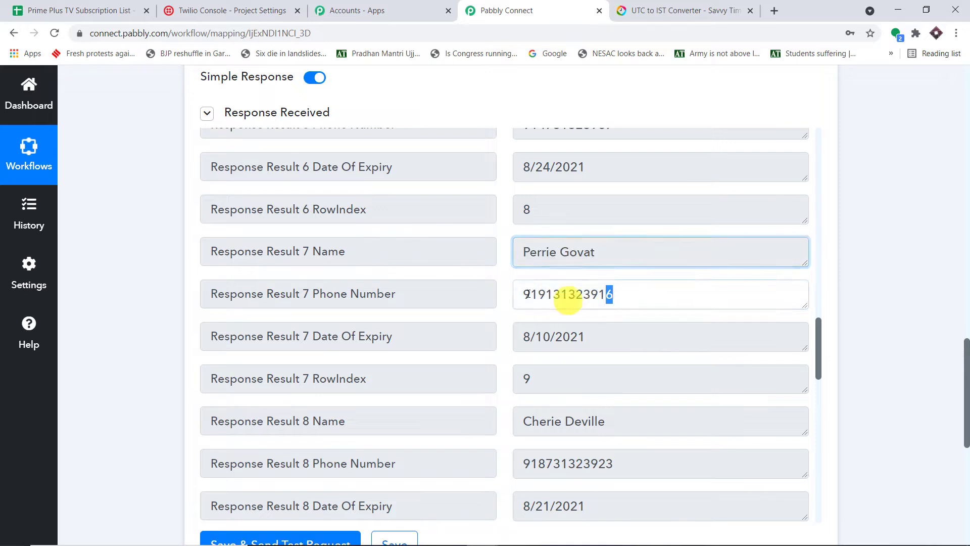
{"action": "triple_click", "coordinate": [604, 346]}
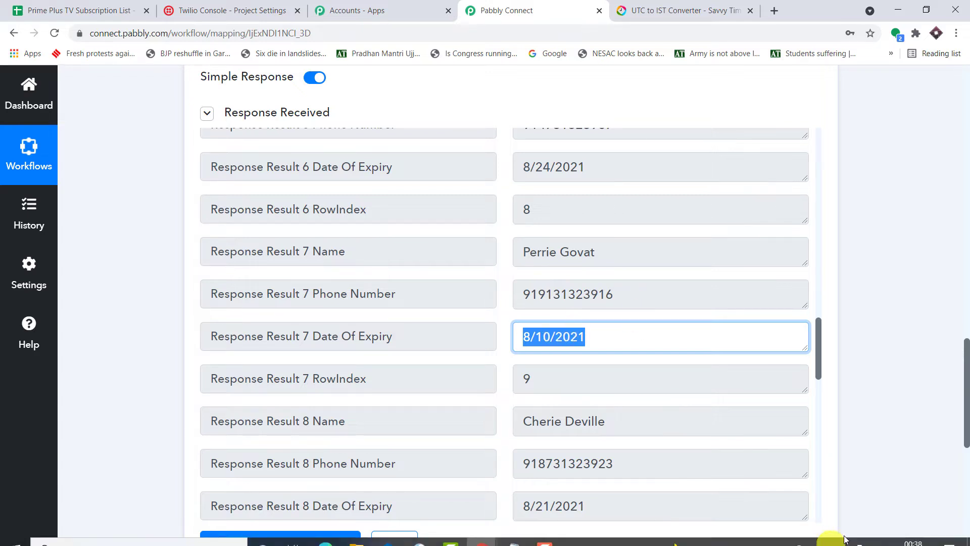
Review the remaining response results and the action's range against the subscriber rows in the spreadsheet.
{"action": "mouse_move", "coordinate": [925, 538]}
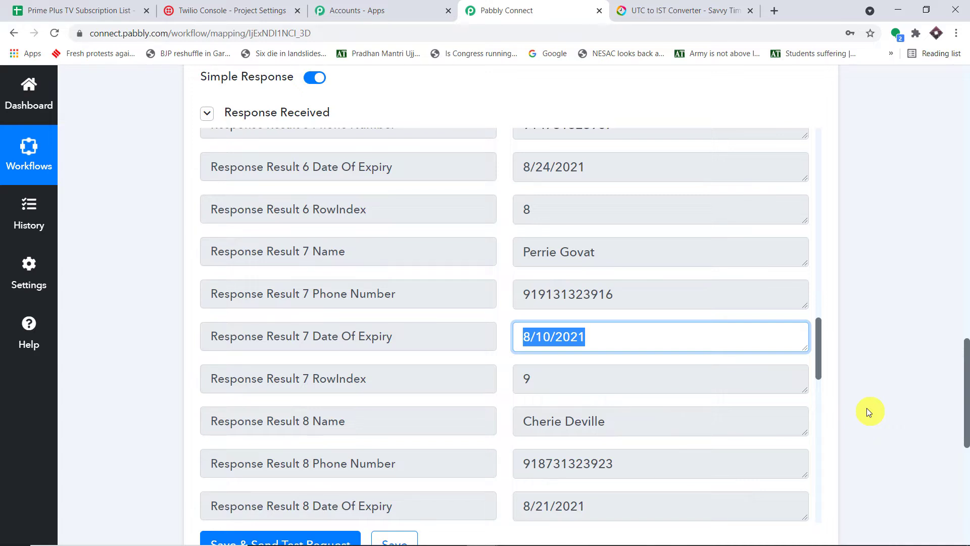
{"action": "scroll", "coordinate": [814, 392], "scroll_direction": "up", "scroll_amount": 4}
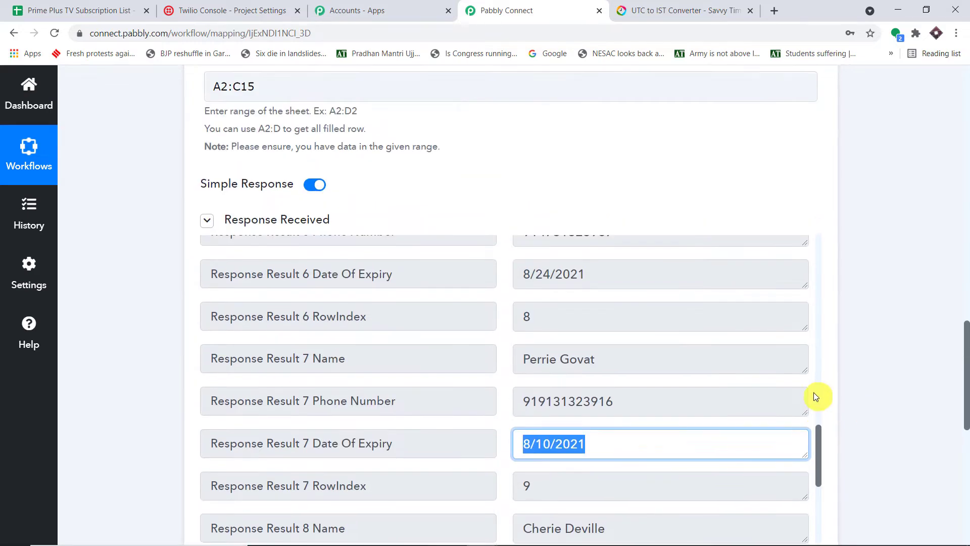
{"action": "scroll", "coordinate": [632, 364], "scroll_direction": "down", "scroll_amount": 2}
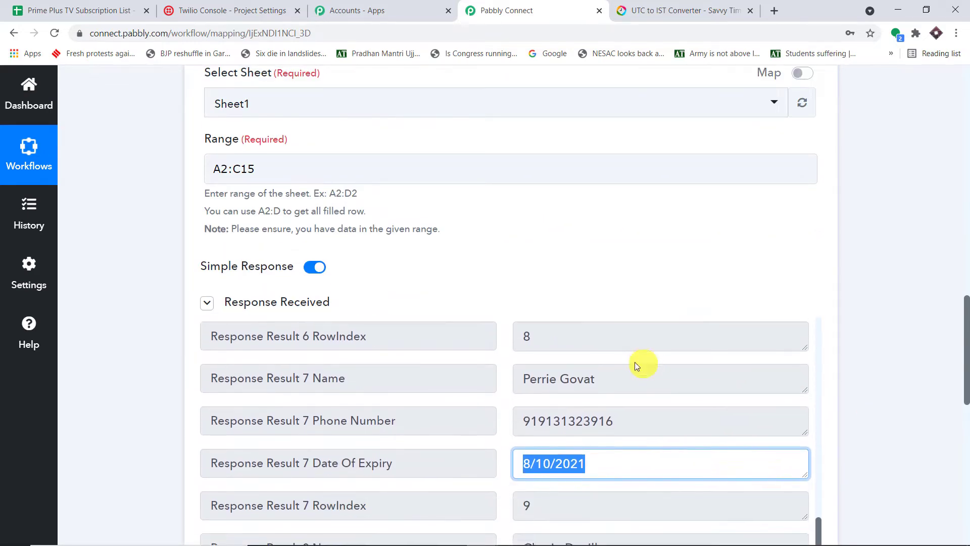
{"action": "left_click", "coordinate": [81, 10]}
{"action": "left_click", "coordinate": [546, 11]}
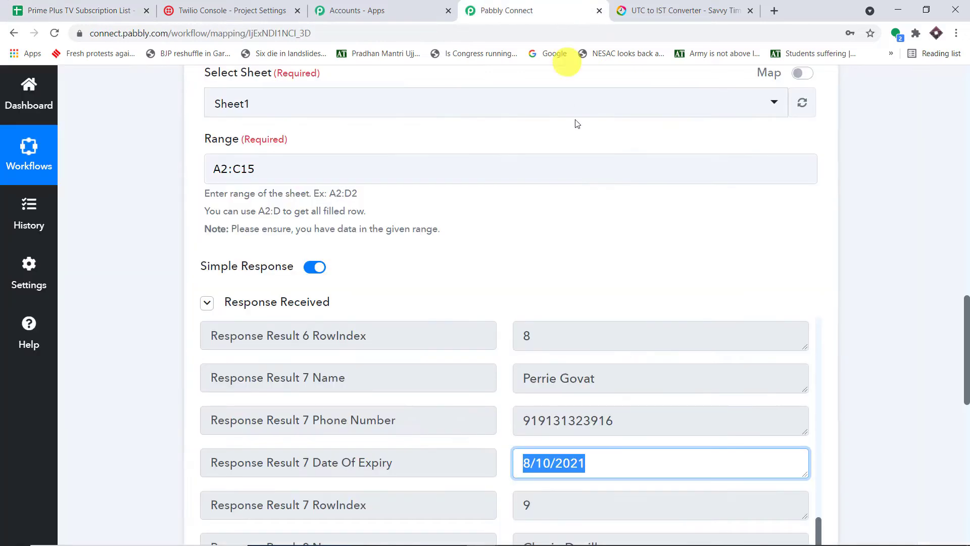
{"action": "scroll", "coordinate": [632, 372], "scroll_direction": "down", "scroll_amount": 4}
{"action": "scroll", "coordinate": [653, 368], "scroll_direction": "down", "scroll_amount": 1}
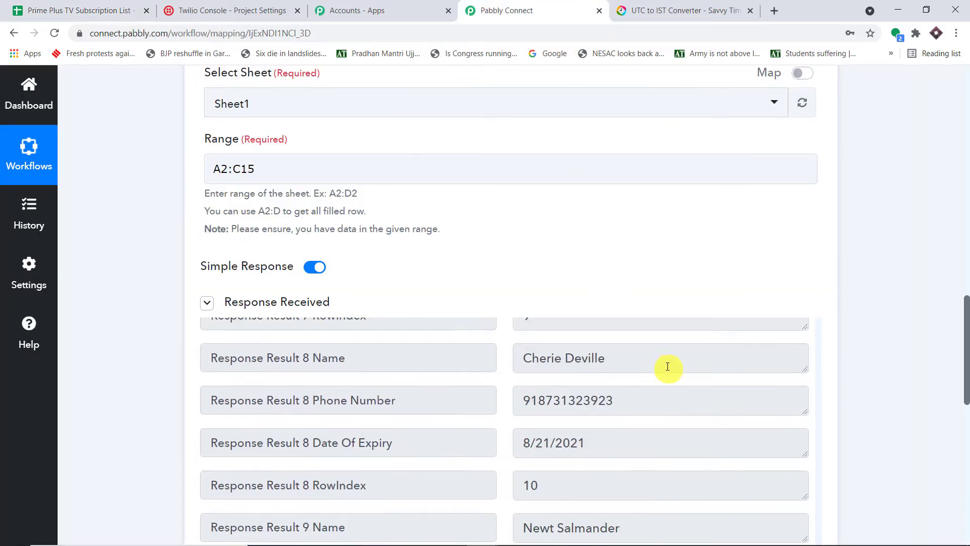
{"action": "scroll", "coordinate": [657, 374], "scroll_direction": "down", "scroll_amount": 1}
{"action": "scroll", "coordinate": [661, 382], "scroll_direction": "up", "scroll_amount": 5}
{"action": "scroll", "coordinate": [661, 383], "scroll_direction": "up", "scroll_amount": 20}
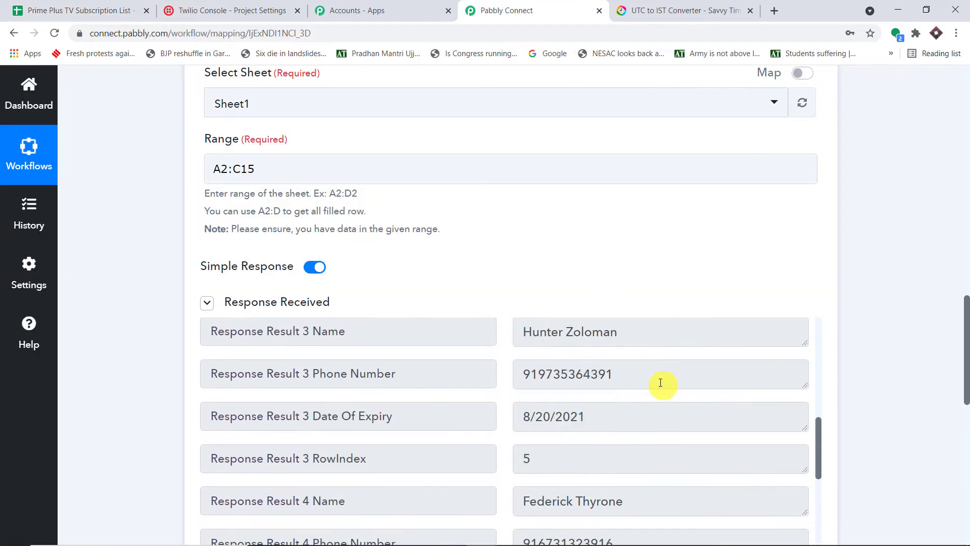
{"action": "left_click", "coordinate": [101, 10]}
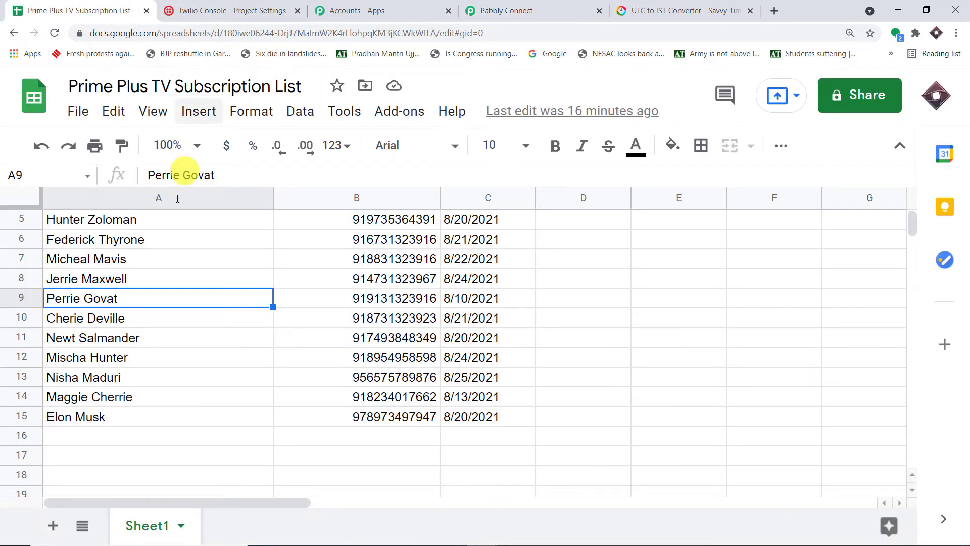
{"action": "left_click", "coordinate": [479, 4]}
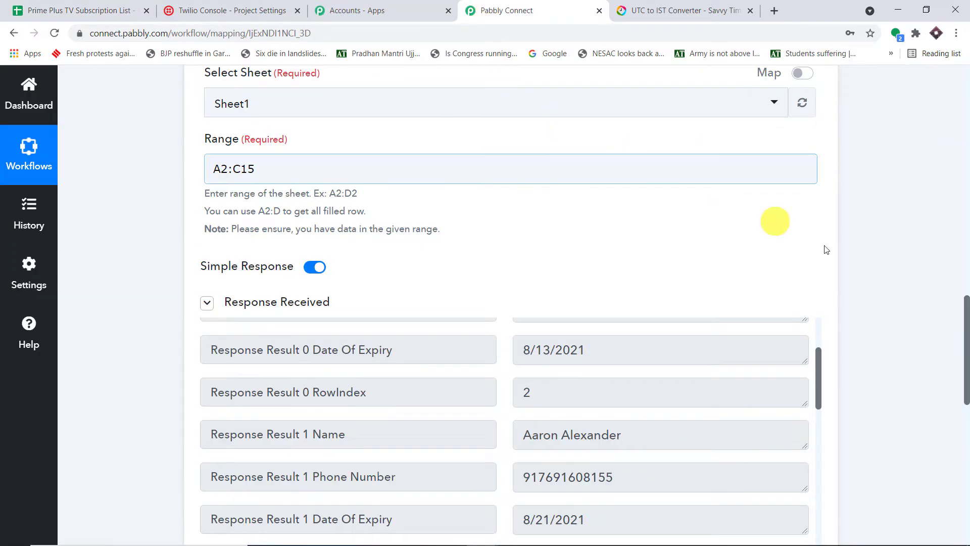
Go through the subscriber rows of the subscription spreadsheet one by one, from row 2 to row 15 and back to row 2.
{"action": "scroll", "coordinate": [838, 312], "scroll_direction": "down", "scroll_amount": 1}
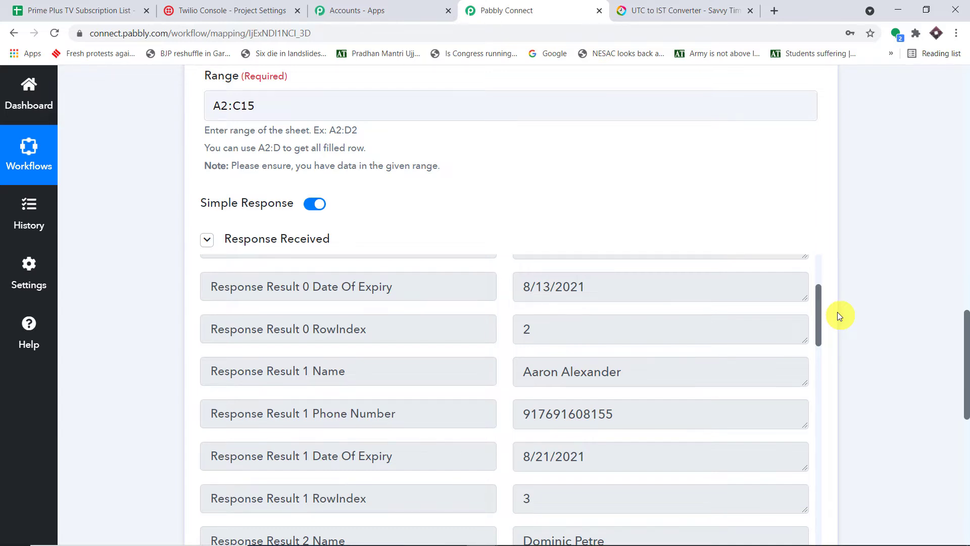
{"action": "left_click", "coordinate": [28, 9]}
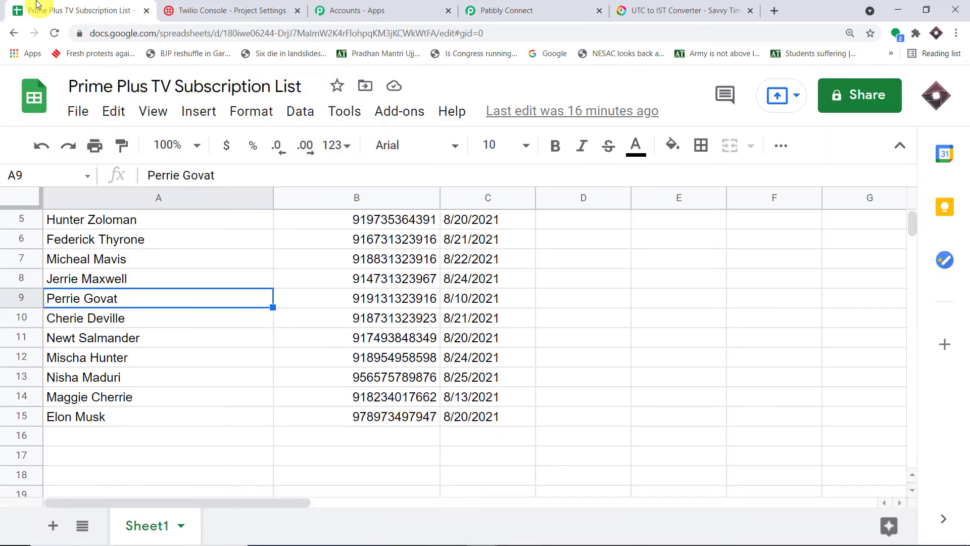
{"action": "scroll", "coordinate": [200, 343], "scroll_direction": "up", "scroll_amount": 2}
{"action": "left_click", "coordinate": [20, 238]}
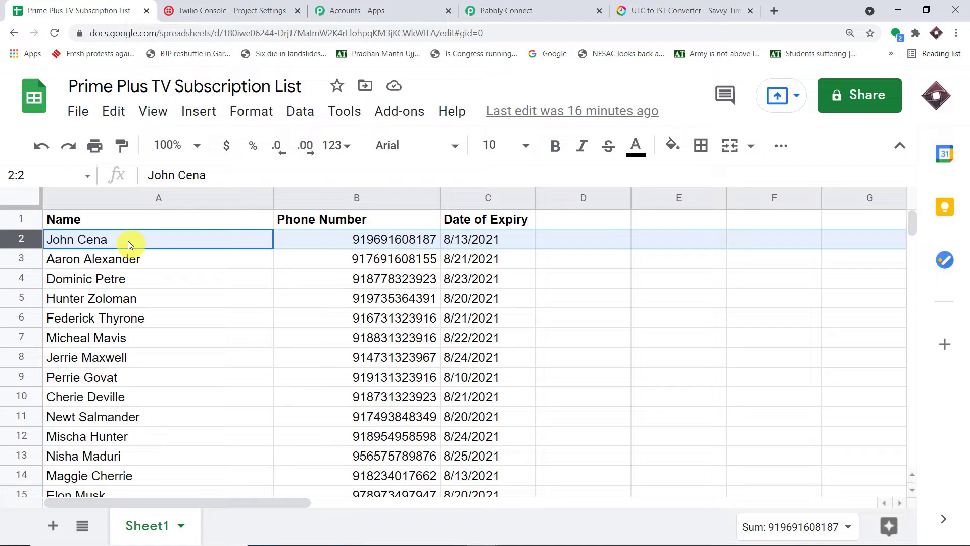
{"action": "left_click", "coordinate": [119, 258]}
{"action": "left_click", "coordinate": [119, 281]}
{"action": "left_click", "coordinate": [121, 320]}
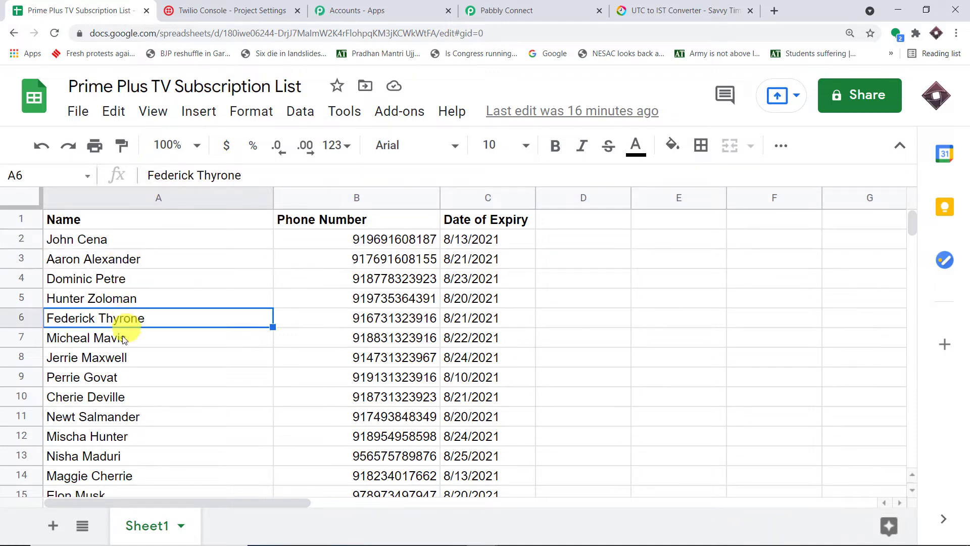
{"action": "left_click", "coordinate": [127, 360]}
{"action": "scroll", "coordinate": [135, 399], "scroll_direction": "down", "scroll_amount": 2}
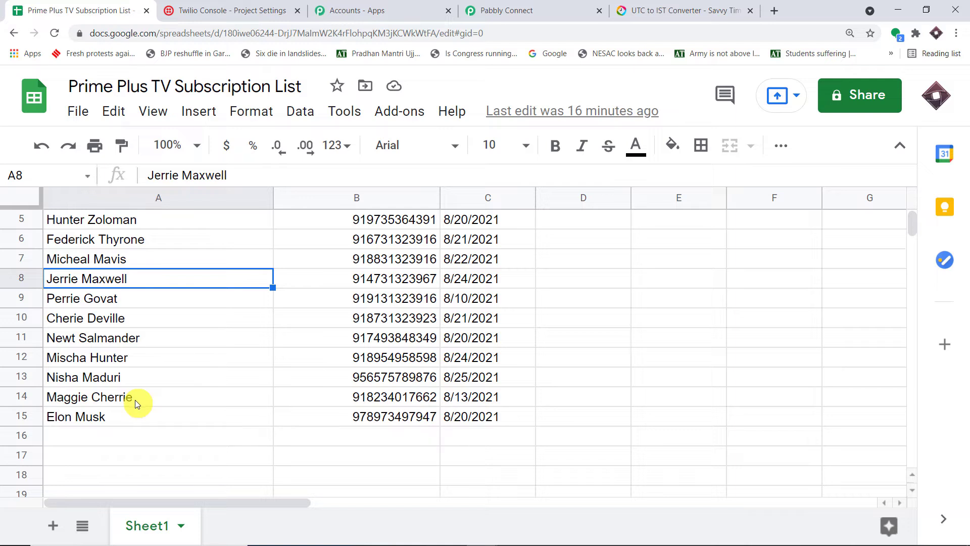
{"action": "left_click", "coordinate": [62, 417]}
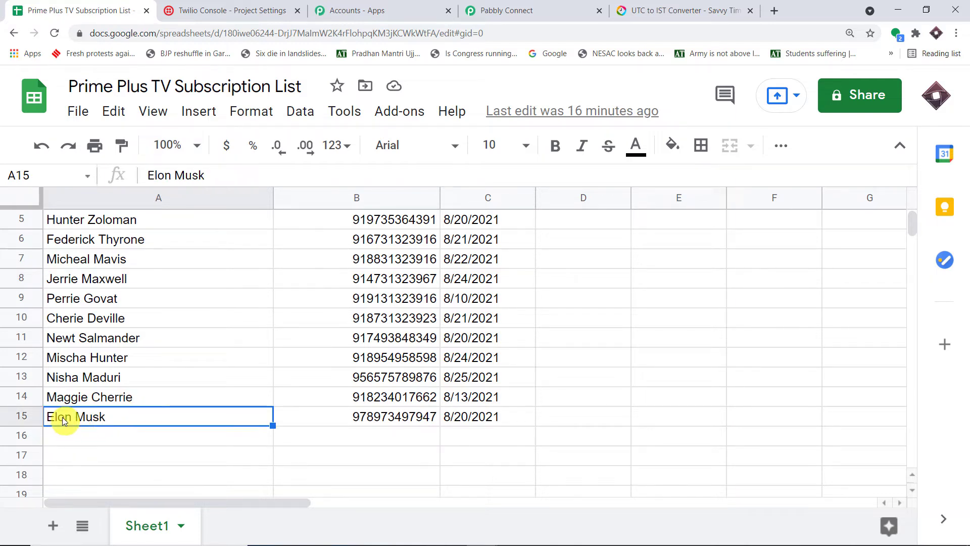
{"action": "left_click", "coordinate": [13, 416]}
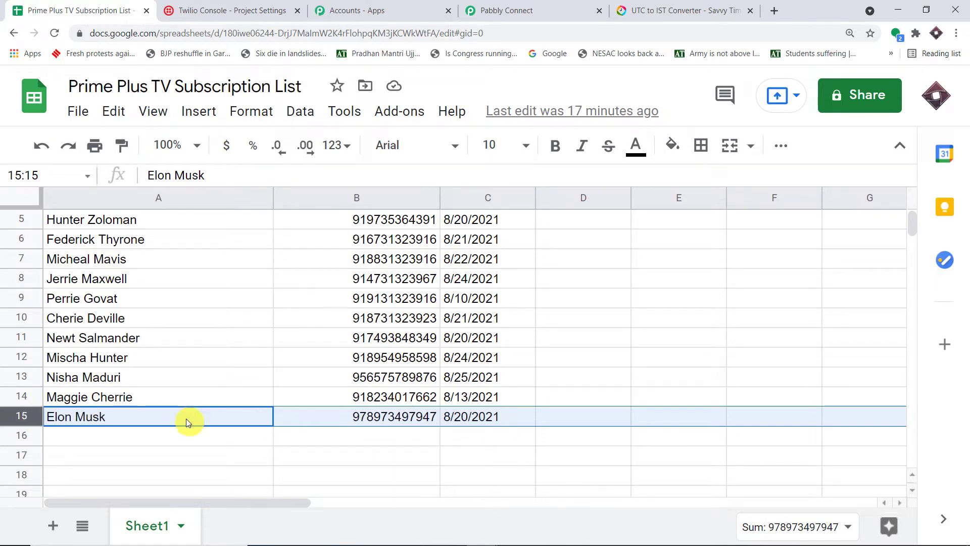
{"action": "scroll", "coordinate": [180, 423], "scroll_direction": "up", "scroll_amount": 2}
{"action": "left_click", "coordinate": [26, 238]}
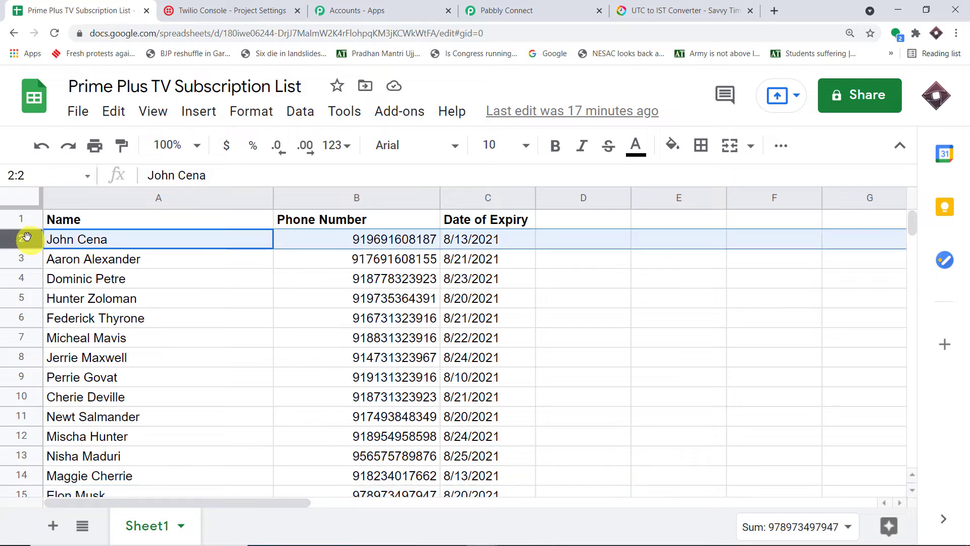
Turn off Simple Response for the Google Sheets action in the workflow and save it with a new test request.
{"action": "left_click", "coordinate": [555, 4]}
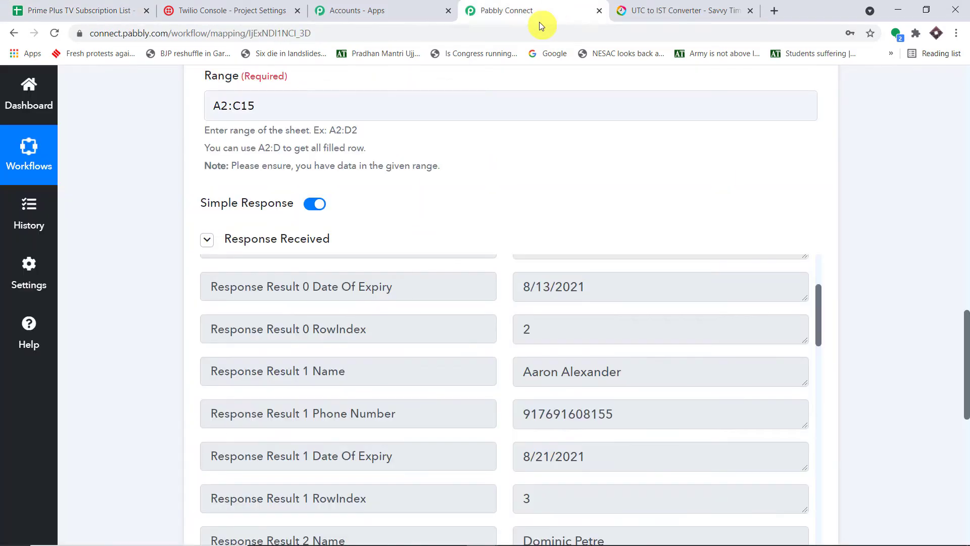
{"action": "left_click", "coordinate": [313, 205]}
{"action": "scroll", "coordinate": [465, 185], "scroll_direction": "down", "scroll_amount": 6}
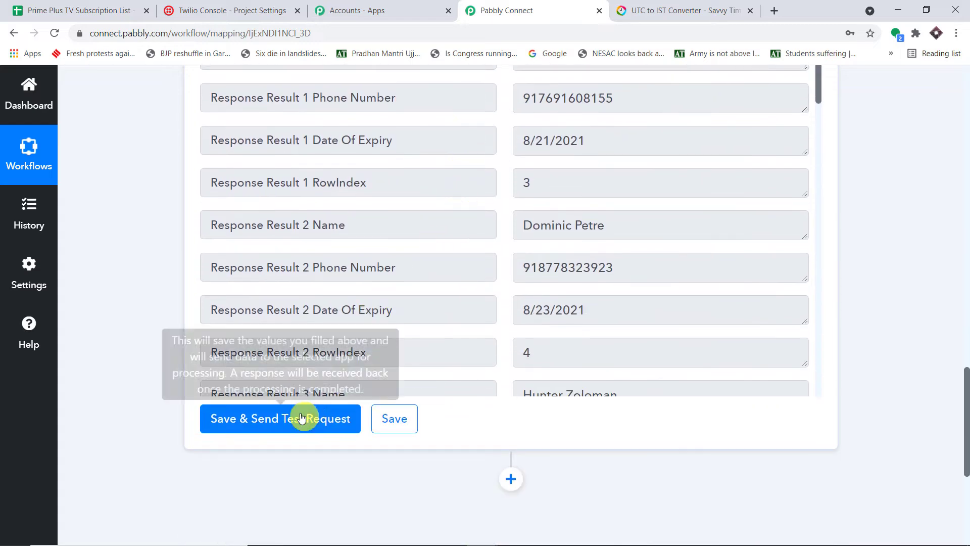
{"action": "left_click", "coordinate": [301, 417]}
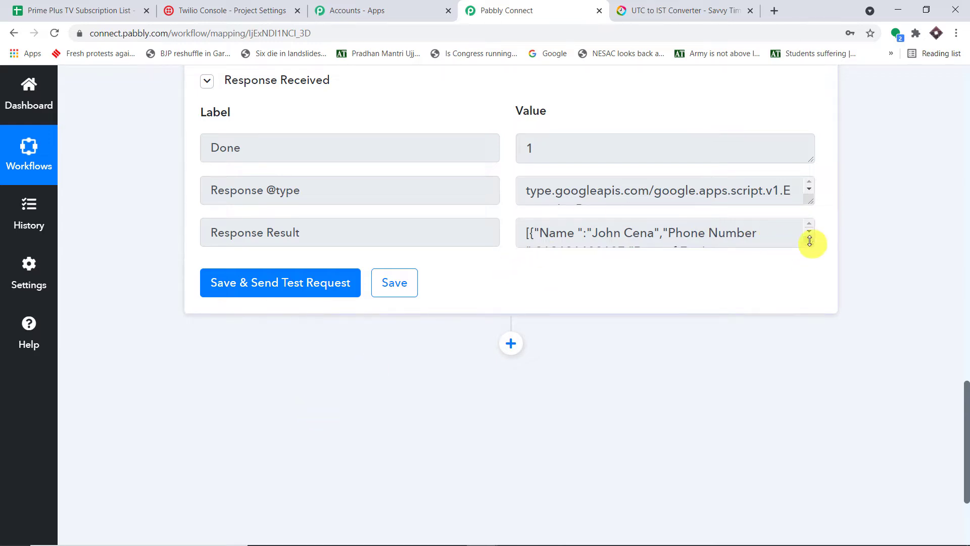
Enlarge the Response Result value and read through the whole array of subscriber rows.
{"action": "left_click_drag", "start_coordinate": [810, 244], "coordinate": [808, 462]}
{"action": "scroll", "coordinate": [612, 278], "scroll_direction": "down", "scroll_amount": 8}
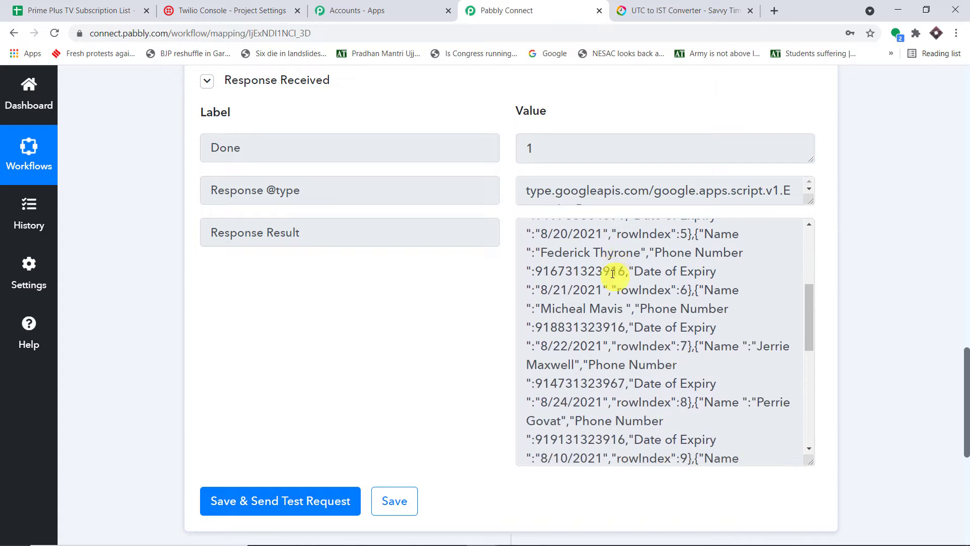
{"action": "scroll", "coordinate": [612, 278], "scroll_direction": "down", "scroll_amount": 4}
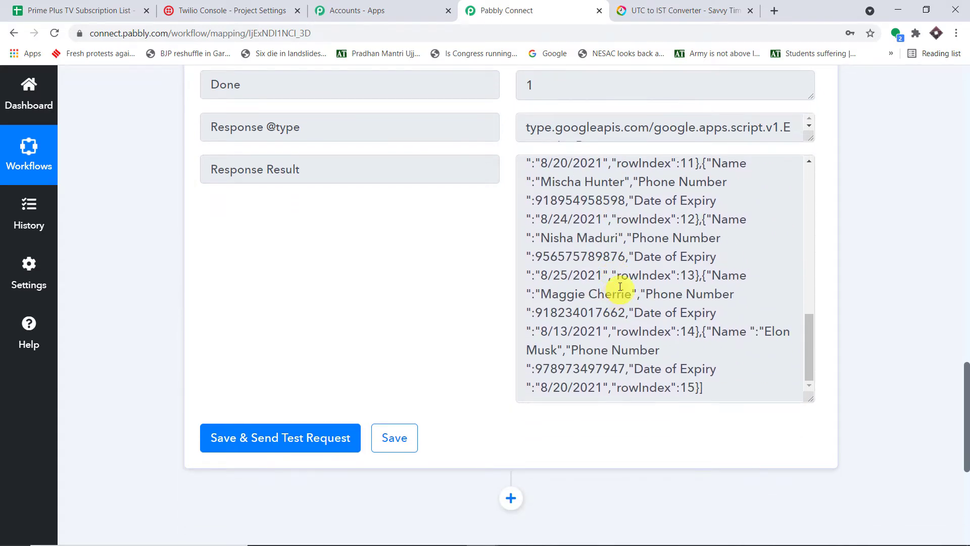
{"action": "scroll", "coordinate": [632, 284], "scroll_direction": "up", "scroll_amount": 3}
{"action": "scroll", "coordinate": [633, 284], "scroll_direction": "up", "scroll_amount": 6}
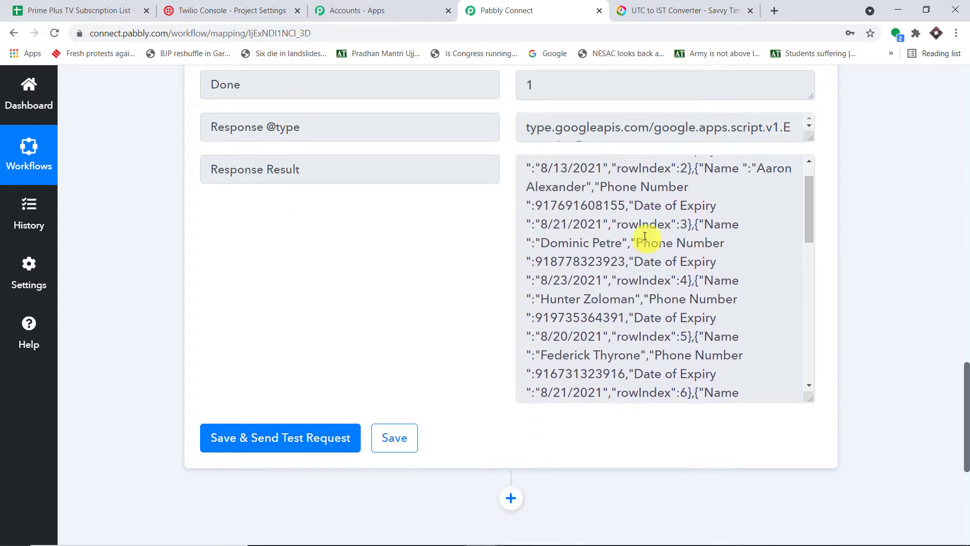
{"action": "left_click_drag", "start_coordinate": [531, 172], "coordinate": [743, 380]}
{"action": "scroll", "coordinate": [710, 319], "scroll_direction": "up", "scroll_amount": 4}
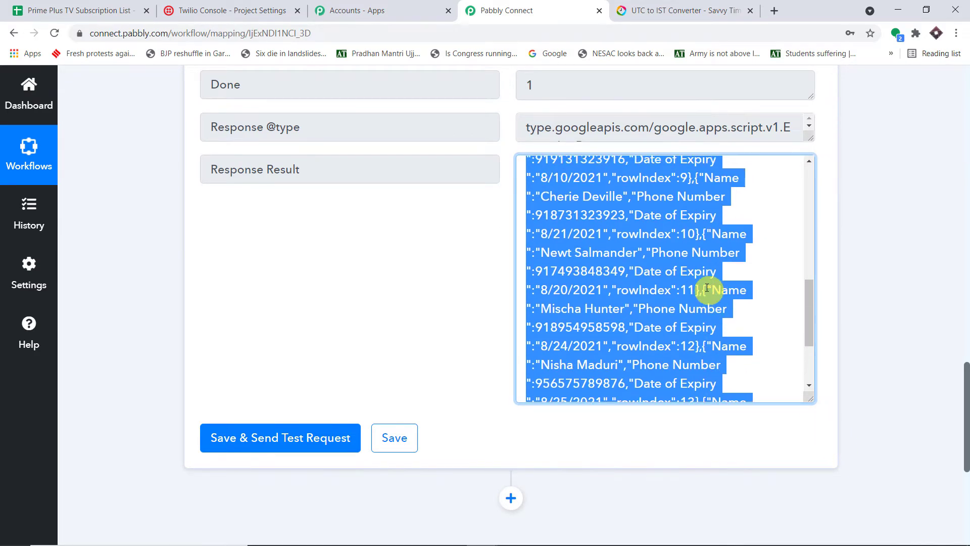
{"action": "scroll", "coordinate": [704, 278], "scroll_direction": "up", "scroll_amount": 5}
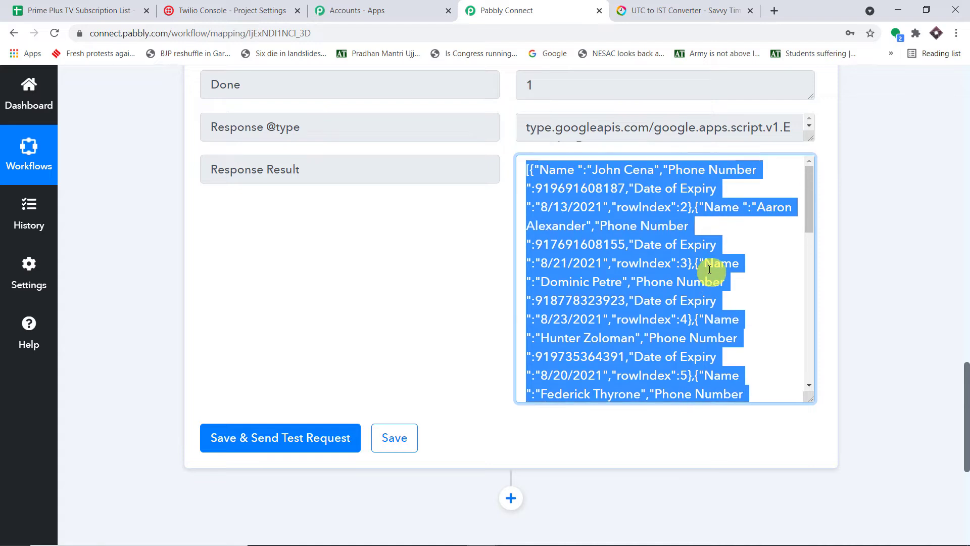
{"action": "left_click", "coordinate": [653, 266]}
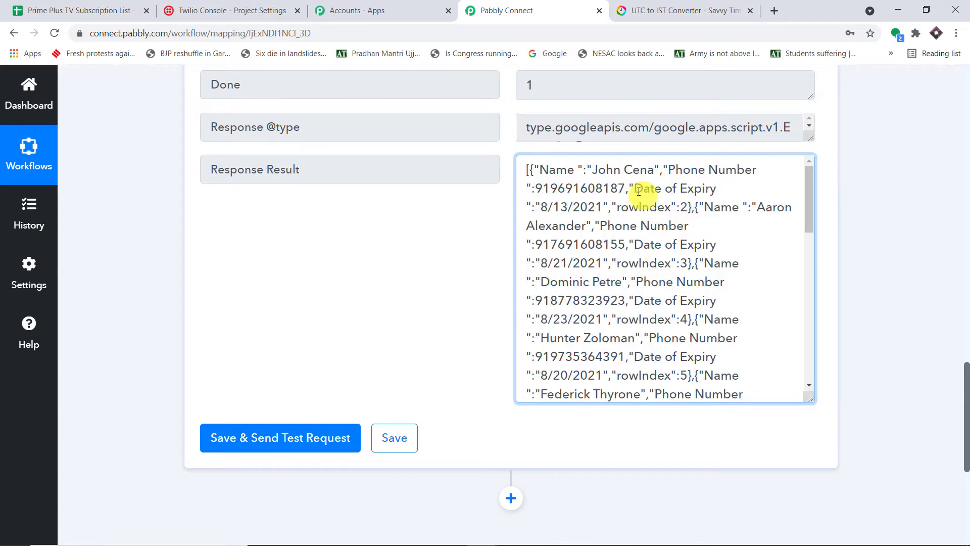
Compare the name and phone number of the array's first entry with row 2 of the subscription spreadsheet.
{"action": "left_click_drag", "start_coordinate": [628, 188], "coordinate": [320, 147]}
{"action": "key", "text": "ctrl+1"}
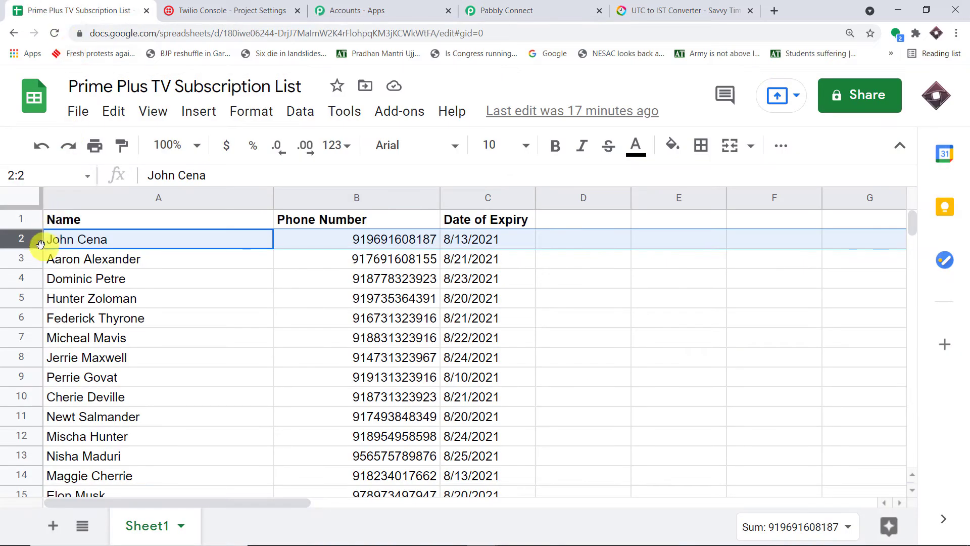
{"action": "left_click", "coordinate": [506, 10]}
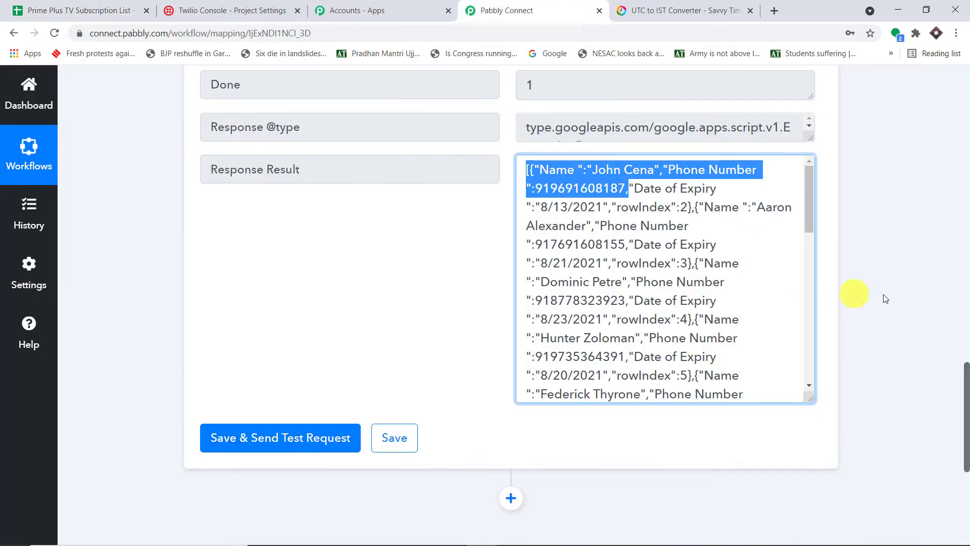
Add an action after the Google Sheets step and choose Iterator by Pabbly as its app.
{"action": "scroll", "coordinate": [879, 303], "scroll_direction": "down", "scroll_amount": 3}
{"action": "left_click", "coordinate": [508, 295]}
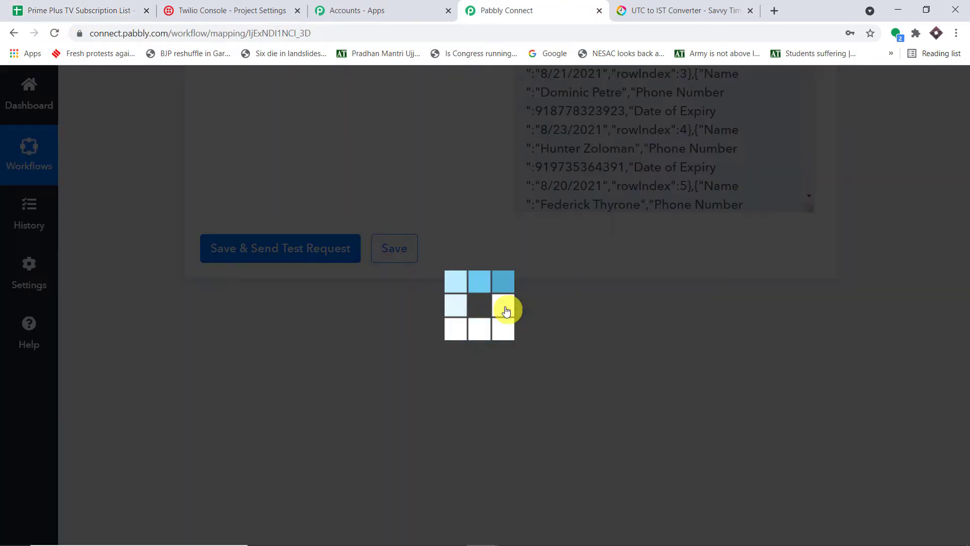
{"action": "left_click", "coordinate": [76, 10]}
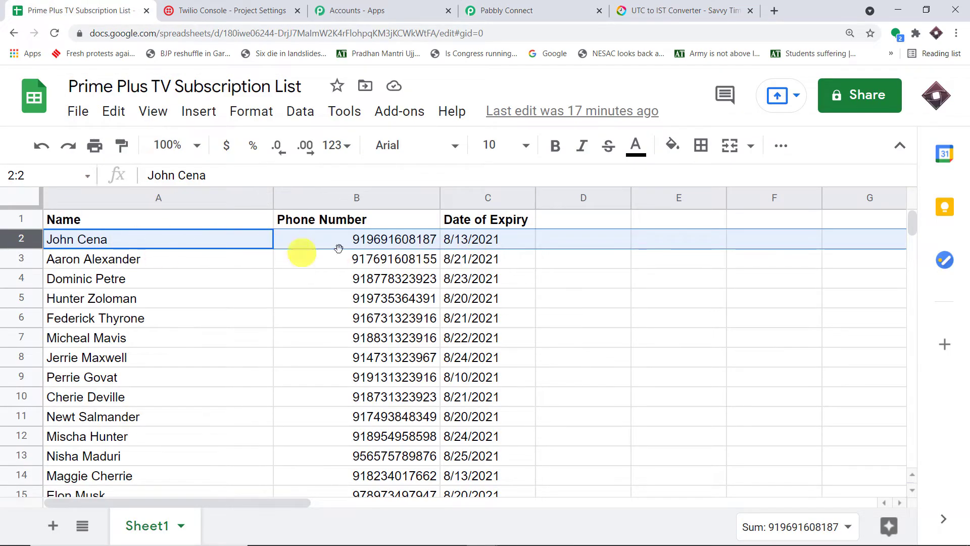
{"action": "left_click", "coordinate": [525, 10]}
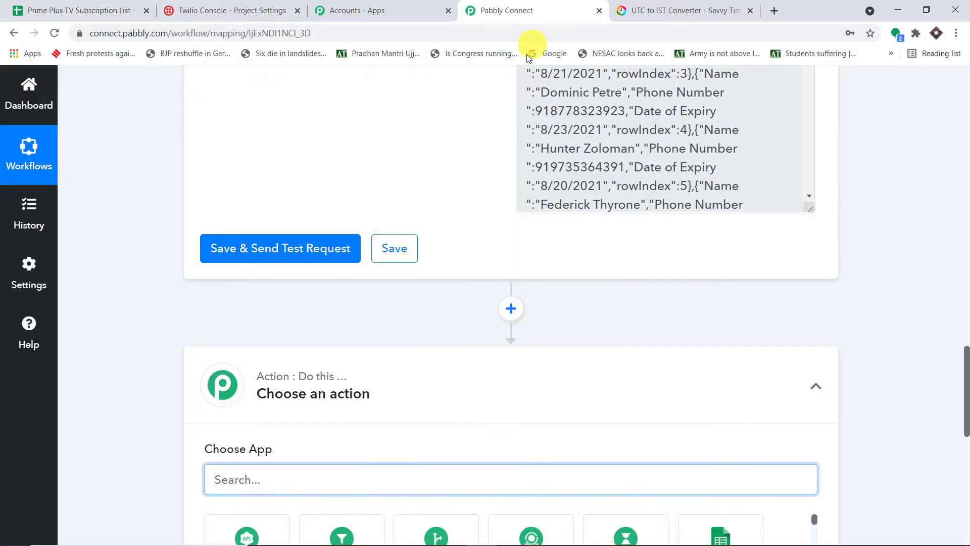
{"action": "scroll", "coordinate": [461, 255], "scroll_direction": "down", "scroll_amount": 2}
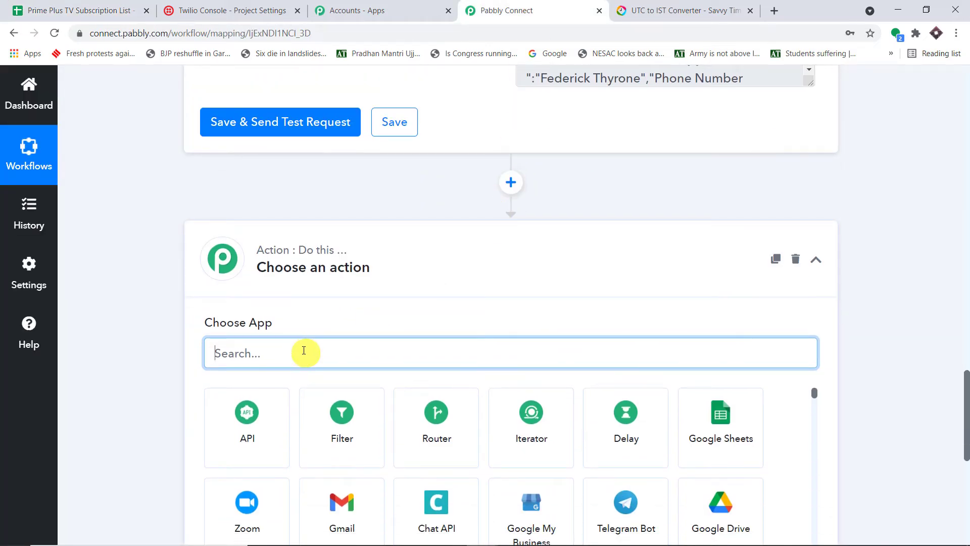
{"action": "type", "text": "itera"}
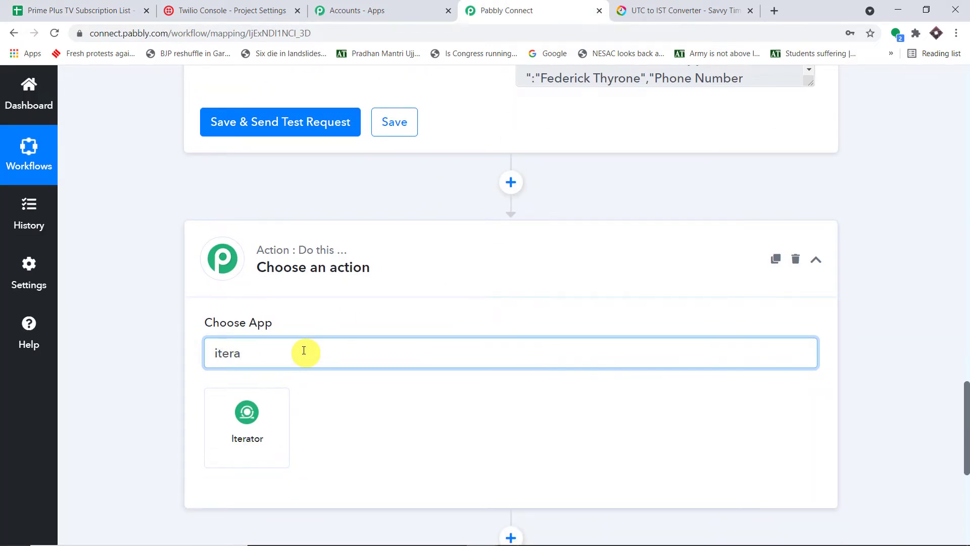
{"action": "left_click", "coordinate": [247, 416]}
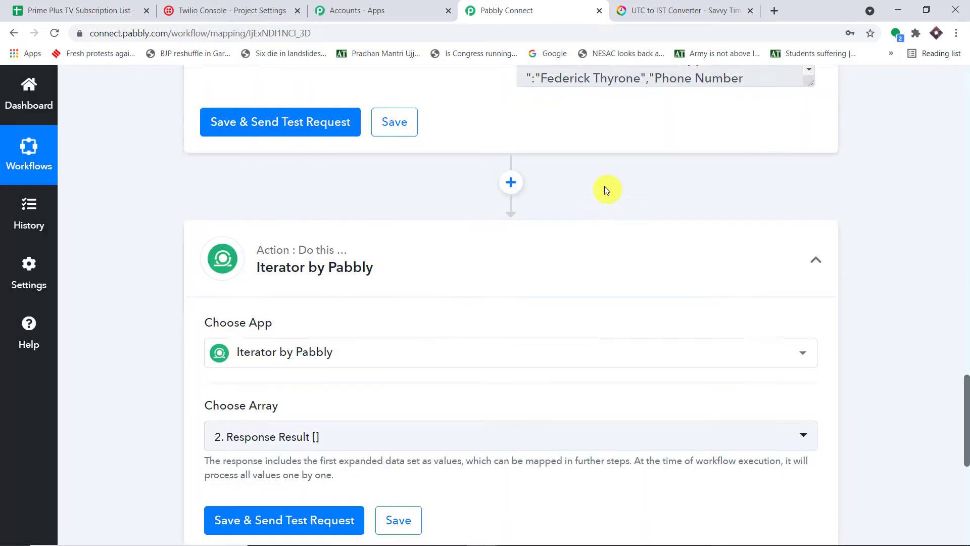
Use 2. Response Result [] as the Iterator's array and save the action with a test request.
{"action": "scroll", "coordinate": [605, 186], "scroll_direction": "down", "scroll_amount": 4}
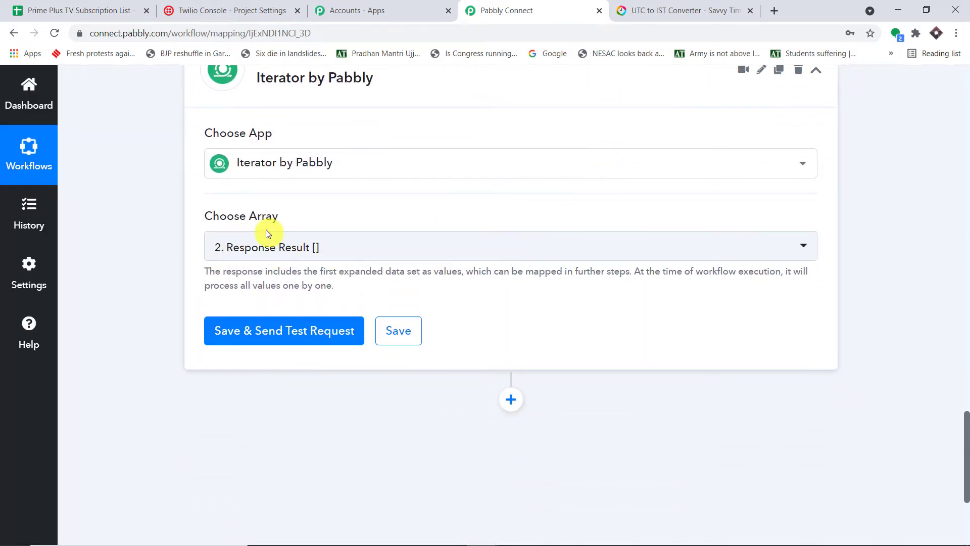
{"action": "left_click", "coordinate": [271, 247]}
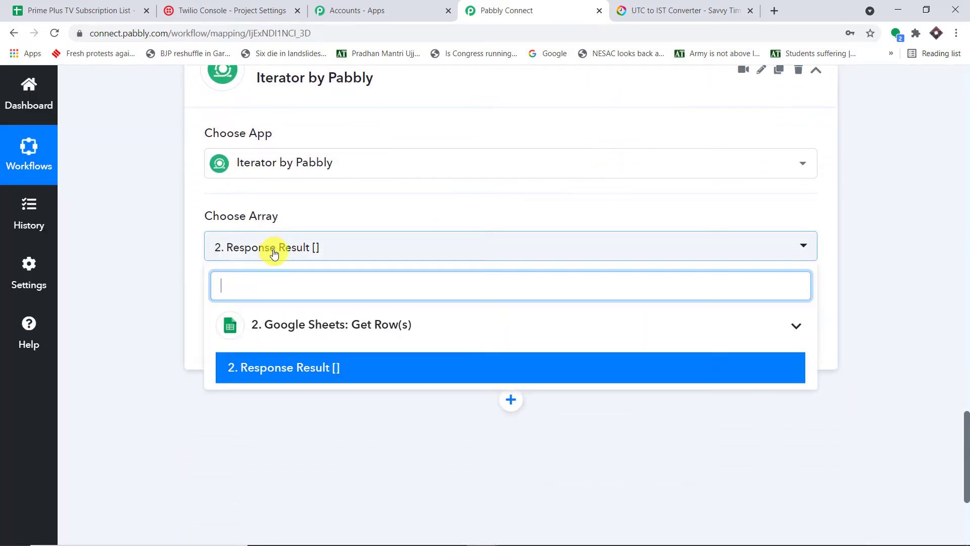
{"action": "left_click", "coordinate": [435, 198]}
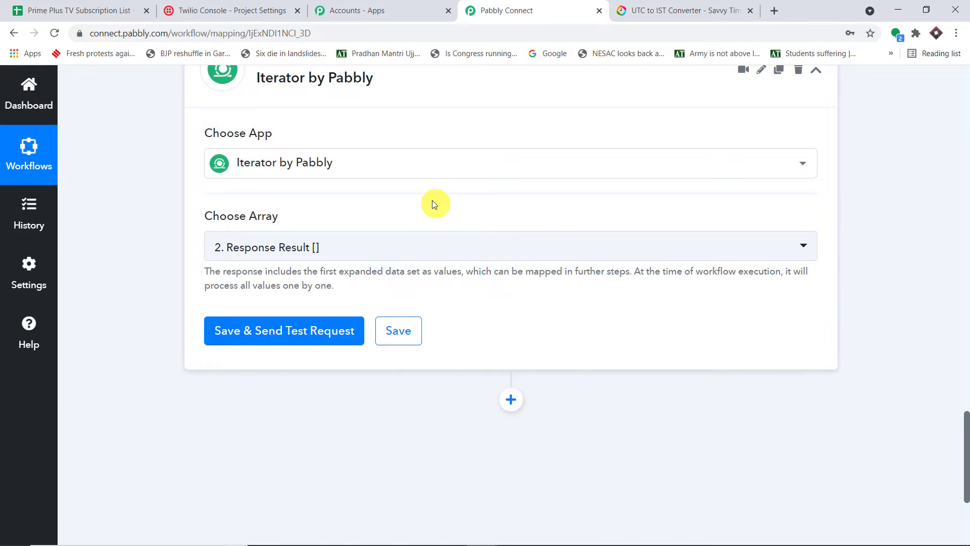
{"action": "left_click", "coordinate": [286, 337]}
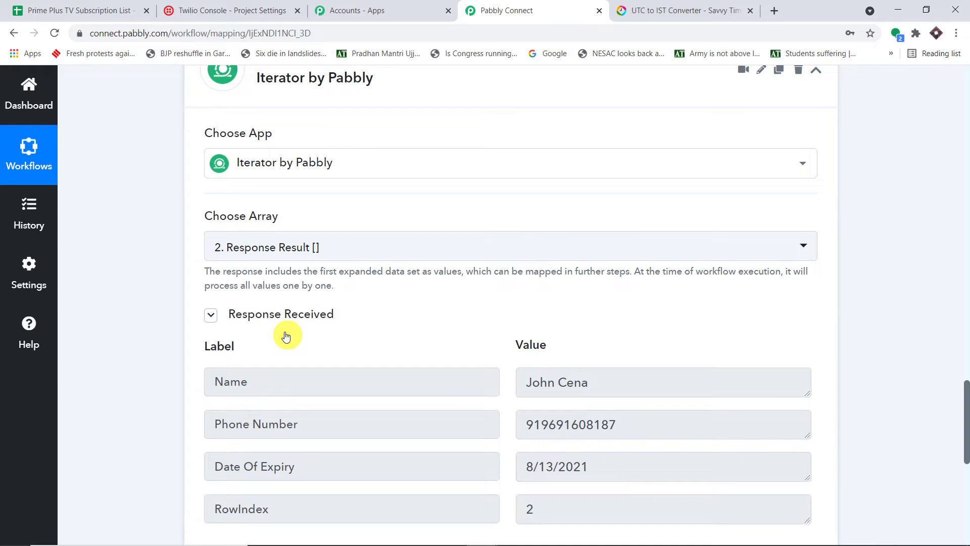
Compare the name, phone number, expiry date and row index in the Iterator's response with row 2 of the spreadsheet.
{"action": "scroll", "coordinate": [286, 337], "scroll_direction": "down", "scroll_amount": 2}
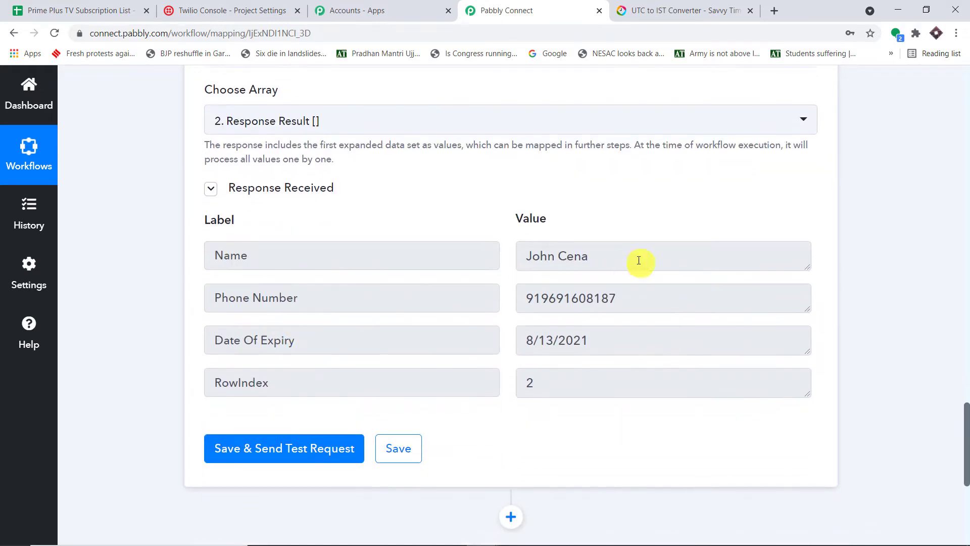
{"action": "left_click_drag", "start_coordinate": [639, 260], "coordinate": [476, 260]}
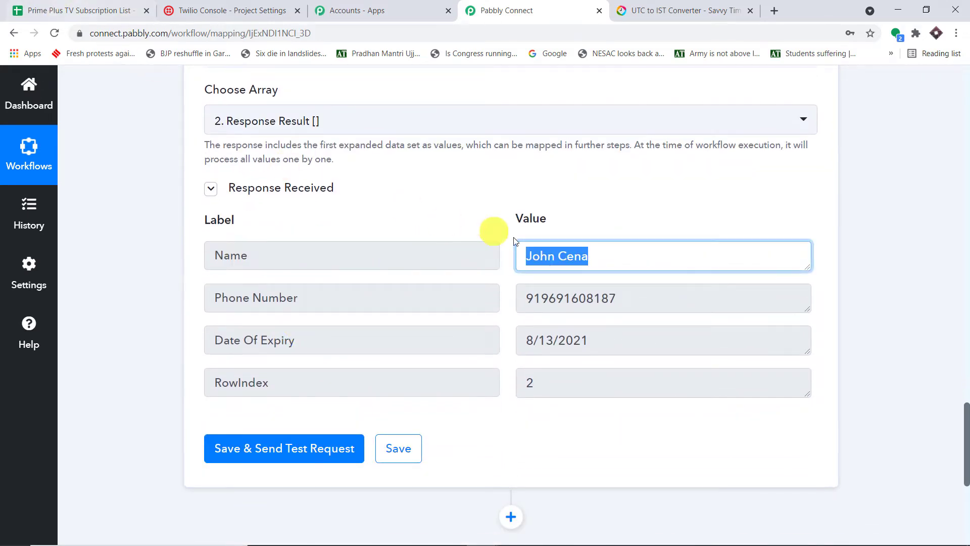
{"action": "double_click", "coordinate": [621, 298]}
{"action": "triple_click", "coordinate": [558, 353]}
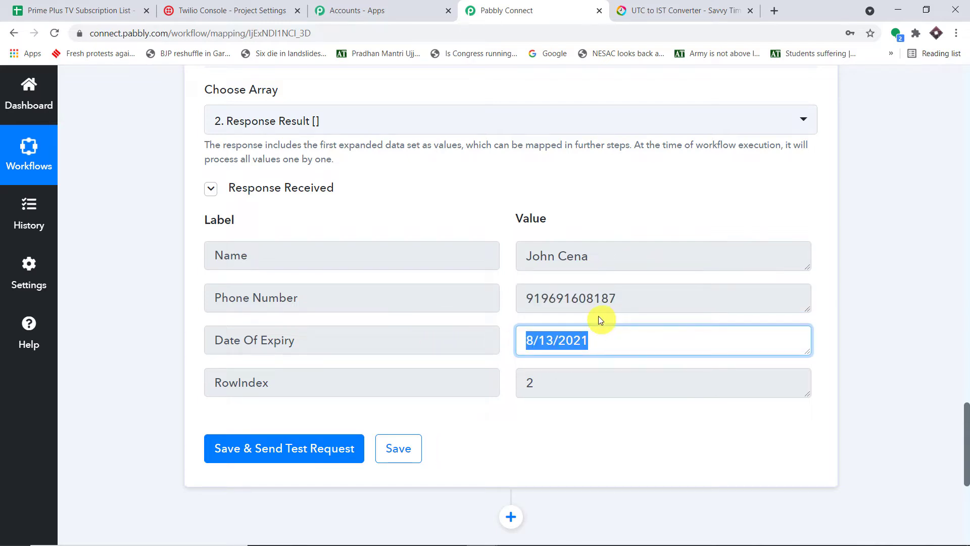
{"action": "double_click", "coordinate": [570, 385]}
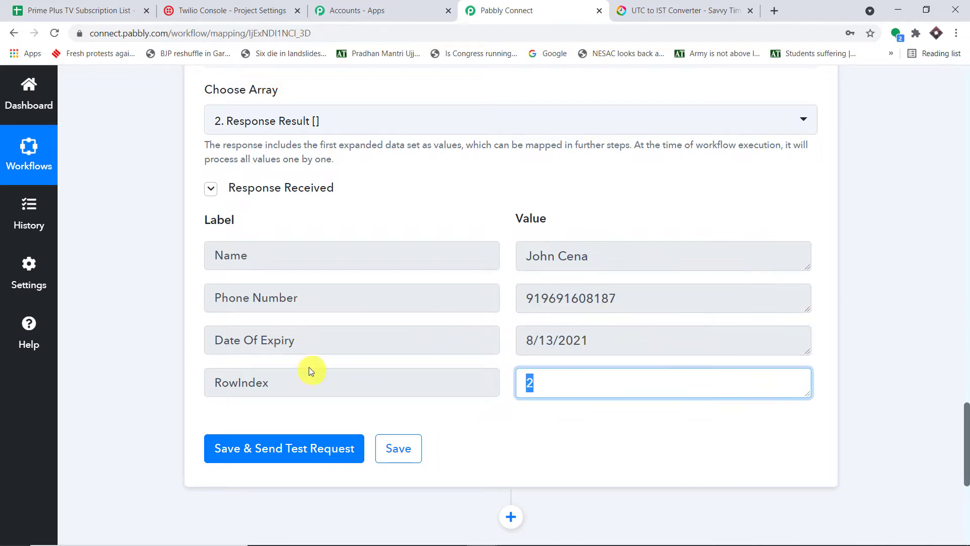
{"action": "left_click", "coordinate": [98, 5]}
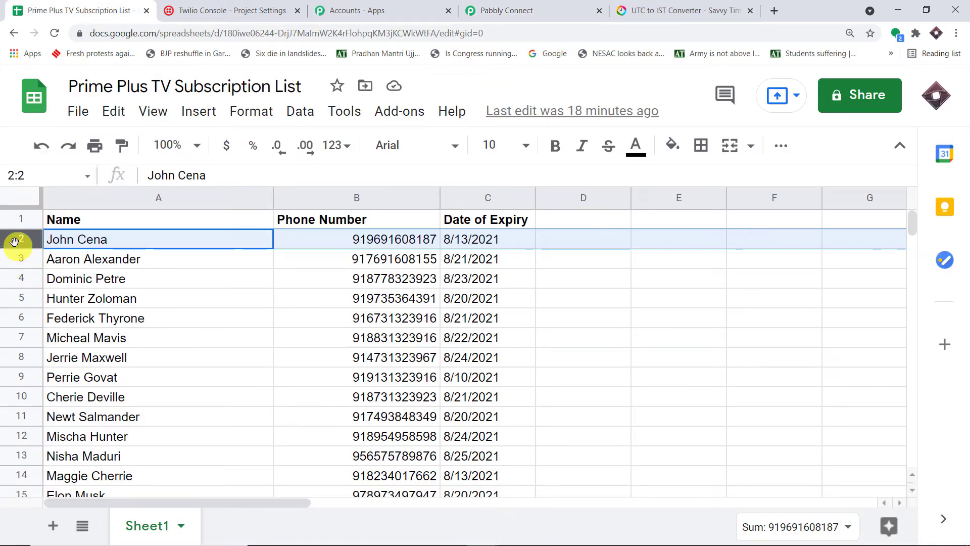
{"action": "left_click", "coordinate": [498, 16]}
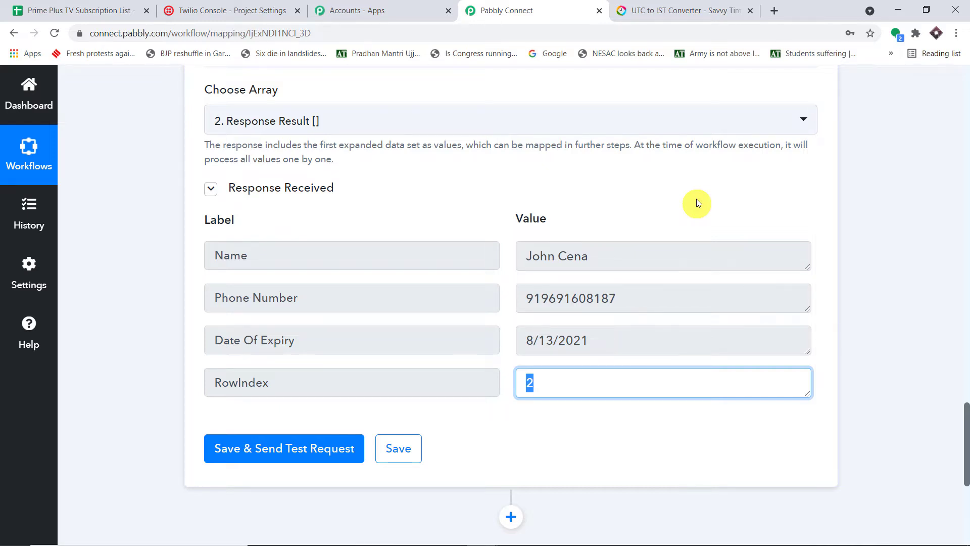
Add an action after the Iterator step and choose Date/Time Formatter by Pabbly as its app.
{"action": "scroll", "coordinate": [695, 200], "scroll_direction": "down", "scroll_amount": 2}
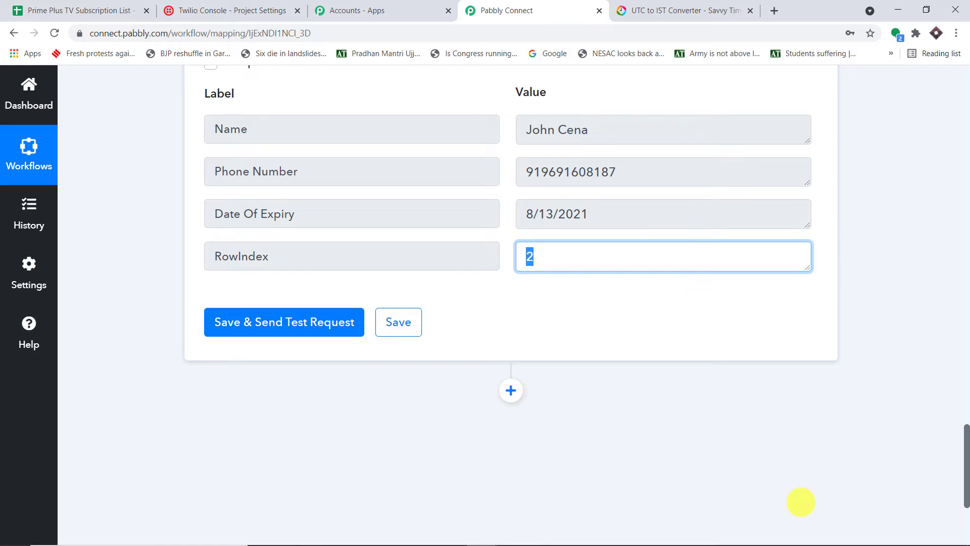
{"action": "mouse_move", "coordinate": [919, 539]}
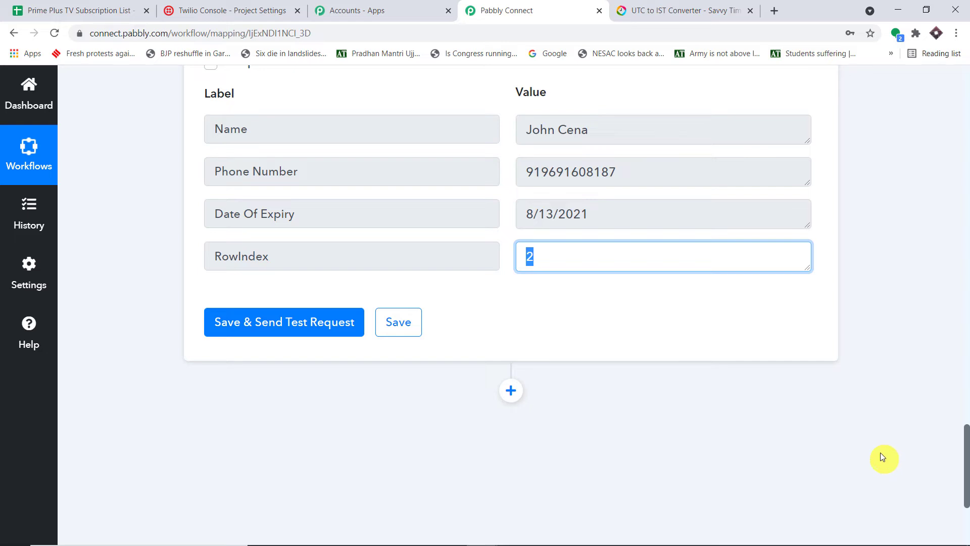
{"action": "scroll", "coordinate": [875, 445], "scroll_direction": "down", "scroll_amount": 1}
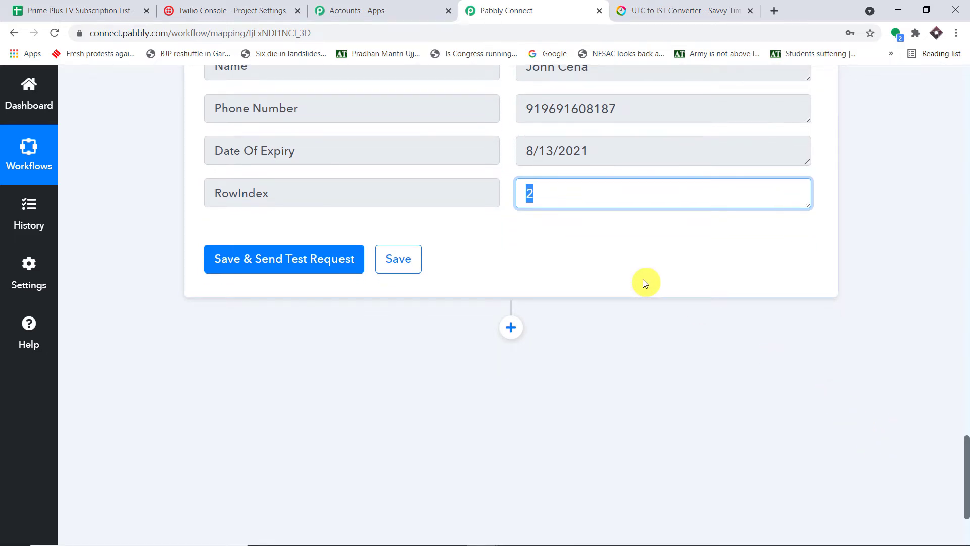
{"action": "scroll", "coordinate": [644, 281], "scroll_direction": "down", "scroll_amount": 1}
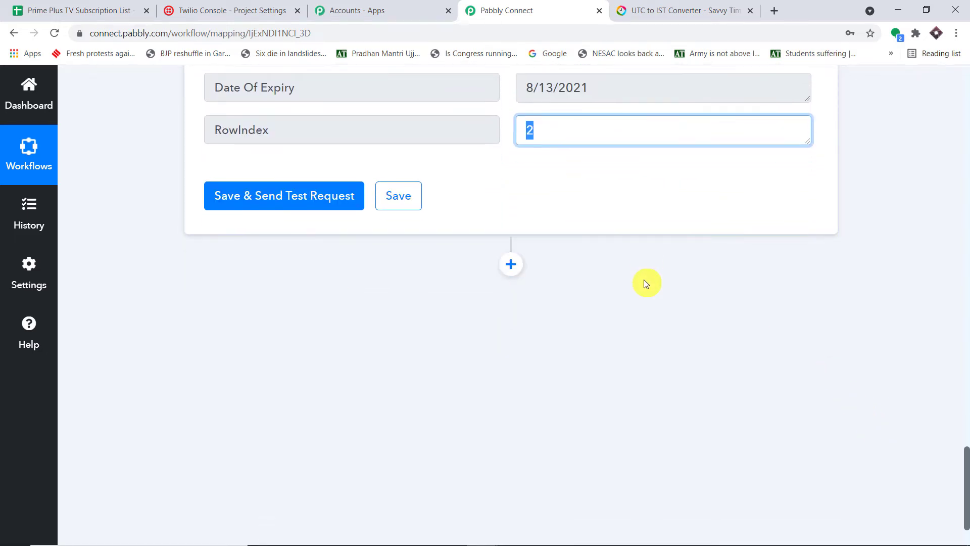
{"action": "left_click", "coordinate": [520, 265]}
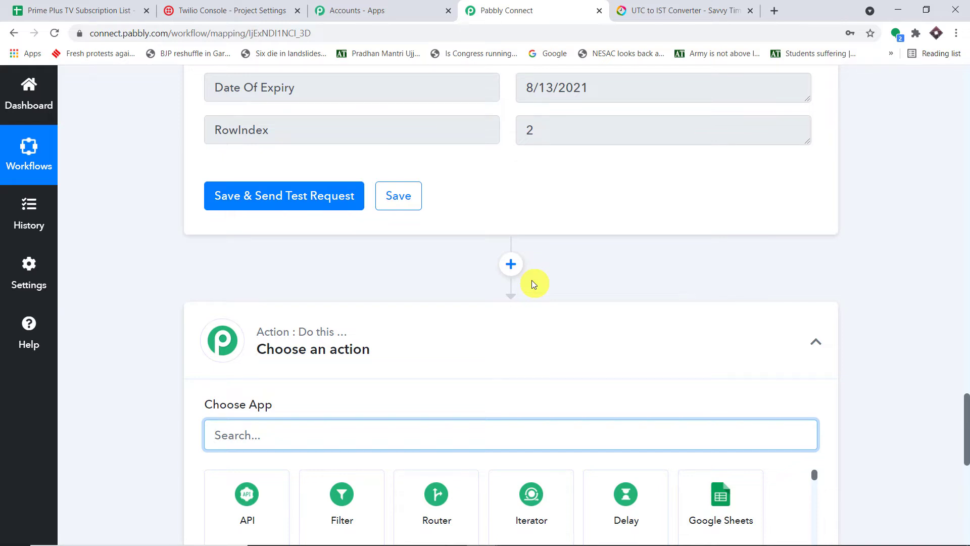
{"action": "left_click", "coordinate": [28, 10]}
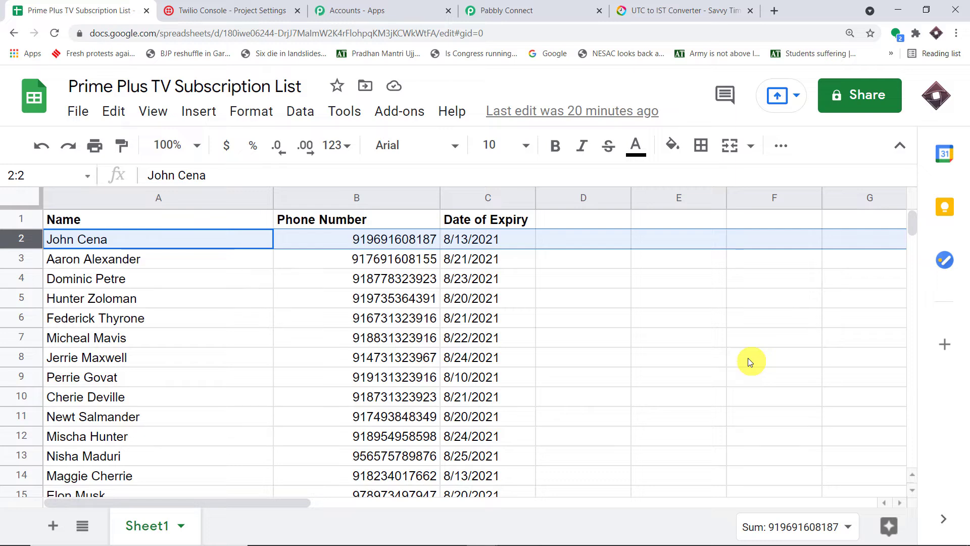
{"action": "left_click", "coordinate": [559, 10]}
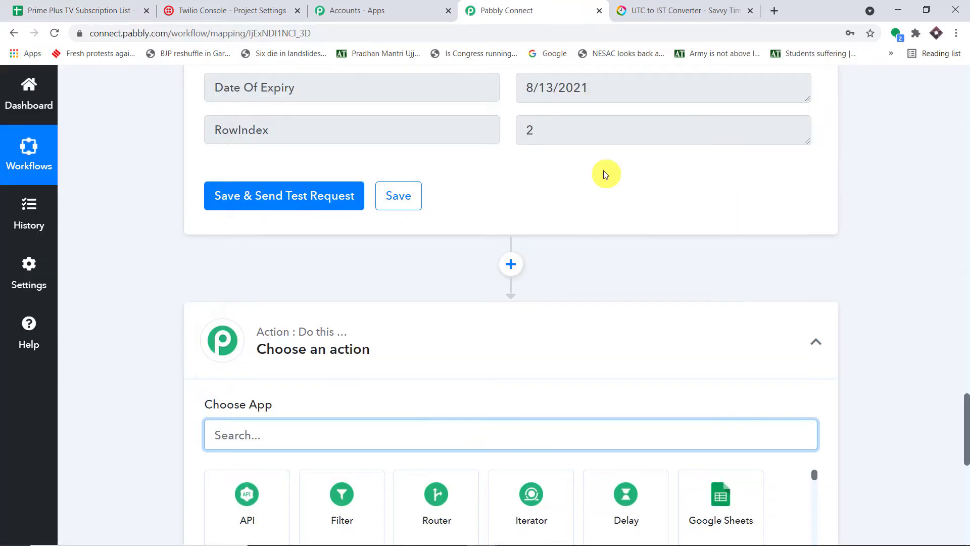
{"action": "scroll", "coordinate": [608, 180], "scroll_direction": "down", "scroll_amount": 3}
{"action": "scroll", "coordinate": [589, 195], "scroll_direction": "down", "scroll_amount": 1}
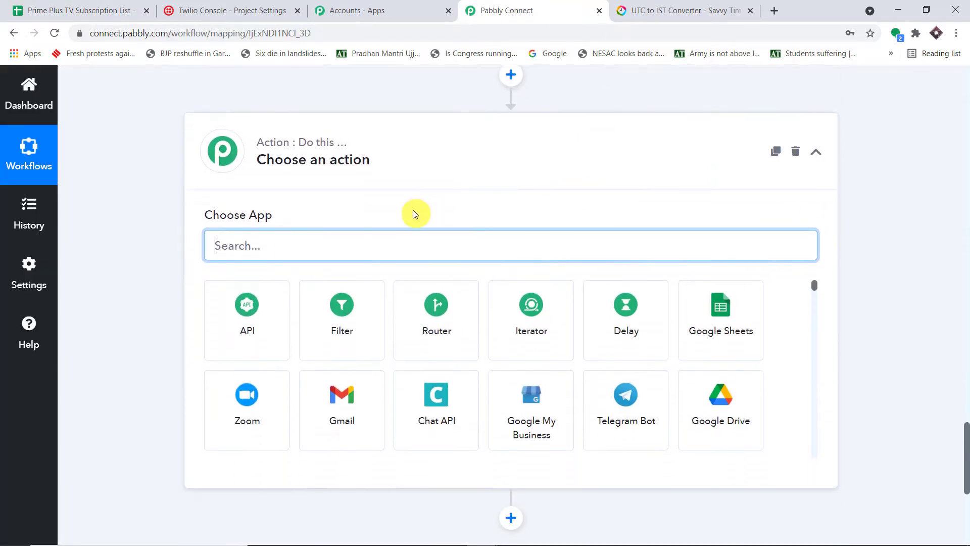
{"action": "type", "text": "dat"}
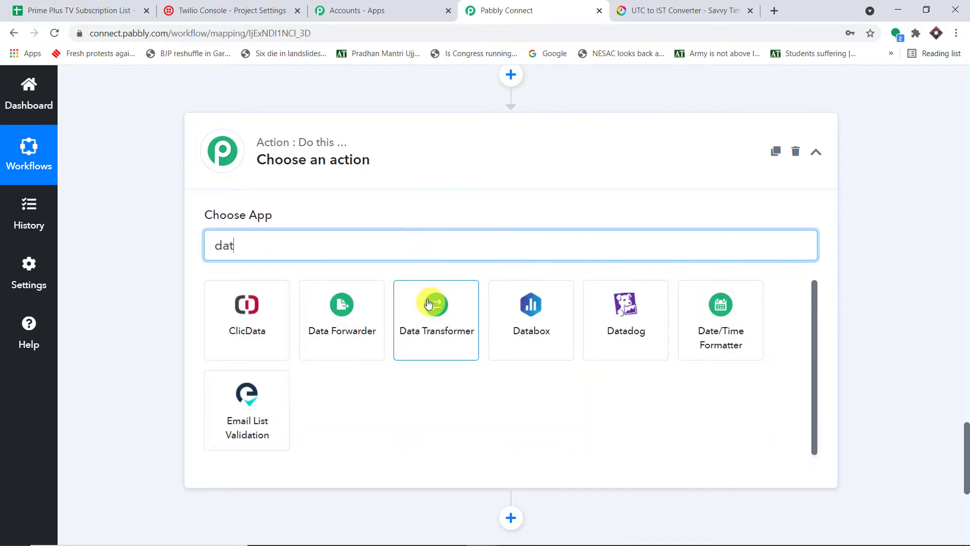
{"action": "type", "text": "e"}
{"action": "left_click", "coordinate": [257, 306]}
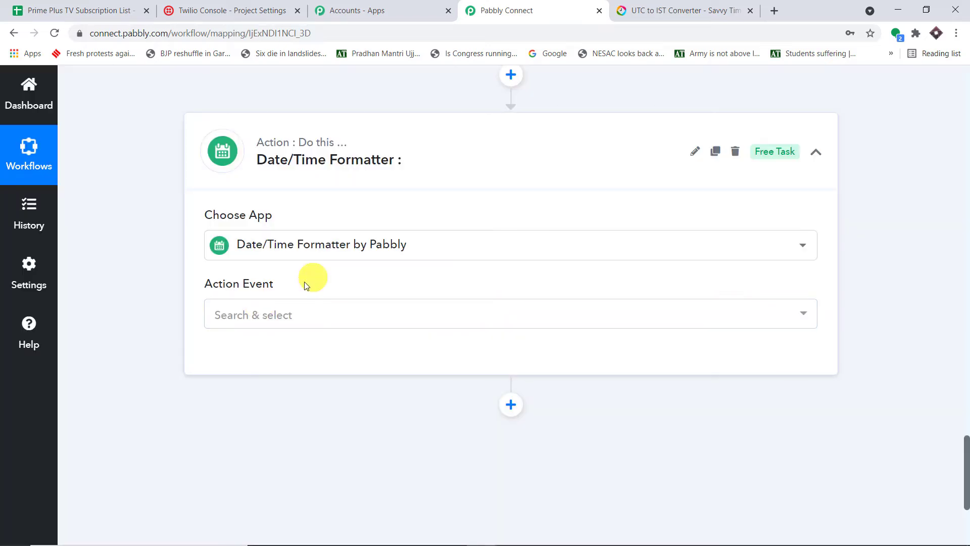
Set the Date/Time Formatter's action event to Current Date and connect it.
{"action": "scroll", "coordinate": [308, 273], "scroll_direction": "down", "scroll_amount": 1}
{"action": "left_click", "coordinate": [309, 256]}
{"action": "scroll", "coordinate": [348, 384], "scroll_direction": "down", "scroll_amount": 2}
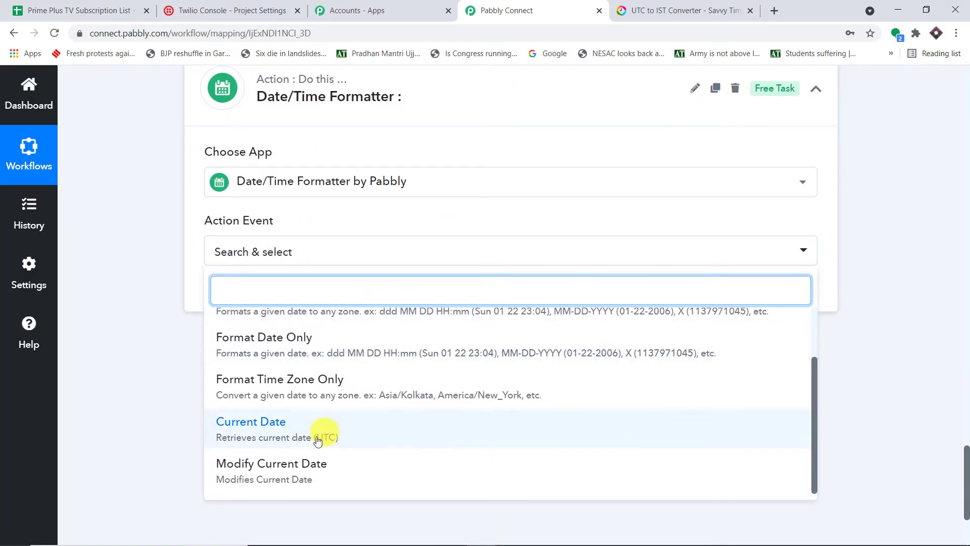
{"action": "left_click", "coordinate": [321, 442]}
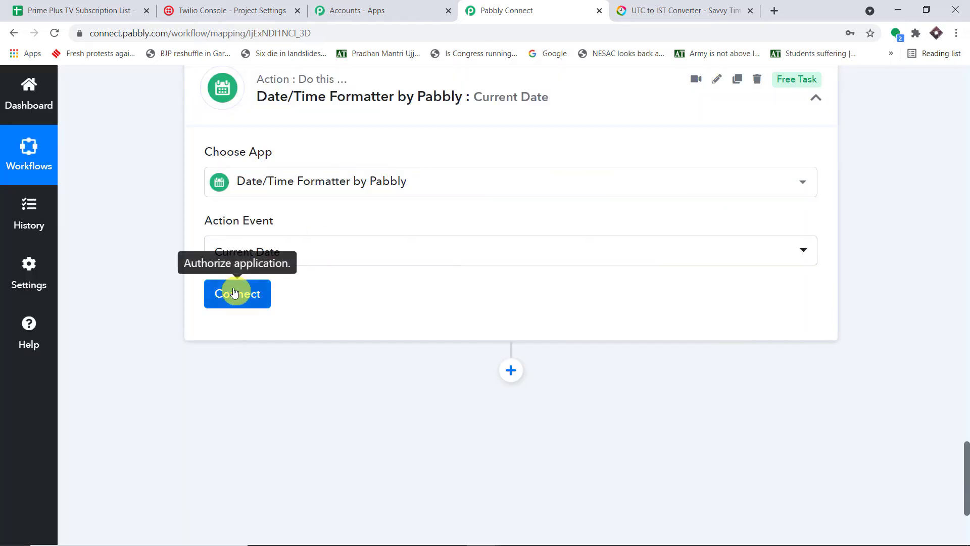
{"action": "left_click", "coordinate": [234, 290]}
{"action": "scroll", "coordinate": [506, 227], "scroll_direction": "down", "scroll_amount": 3}
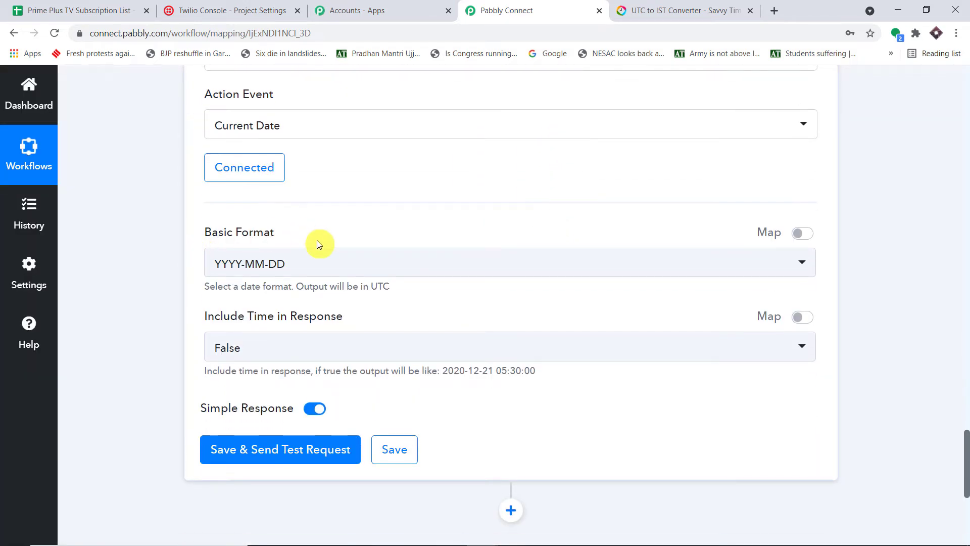
Set the Current Date action's basic format to MM/DD/YYYY, following the Date Of Expiry format in the Iterator's response.
{"action": "scroll", "coordinate": [305, 255], "scroll_direction": "up", "scroll_amount": 8}
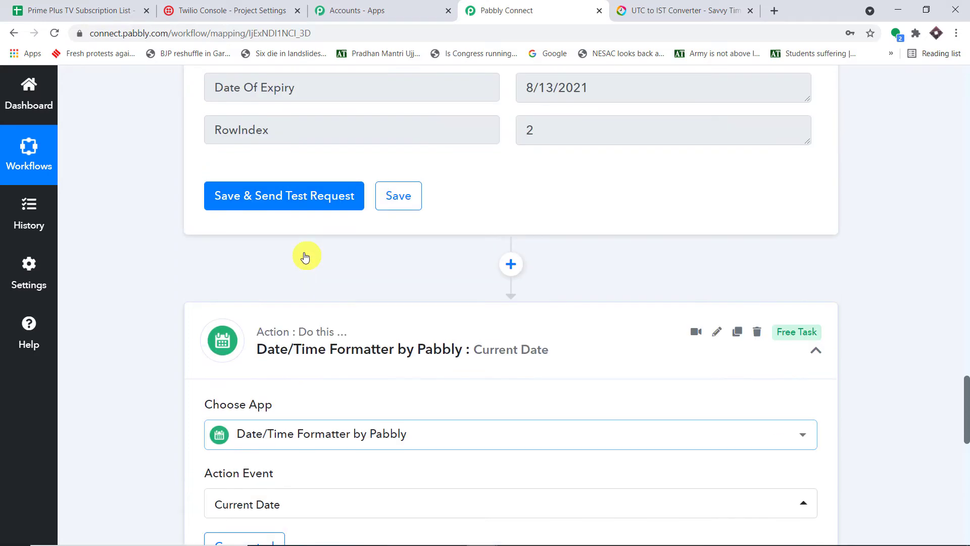
{"action": "scroll", "coordinate": [305, 257], "scroll_direction": "up", "scroll_amount": 3}
{"action": "left_click_drag", "start_coordinate": [624, 223], "coordinate": [490, 210]}
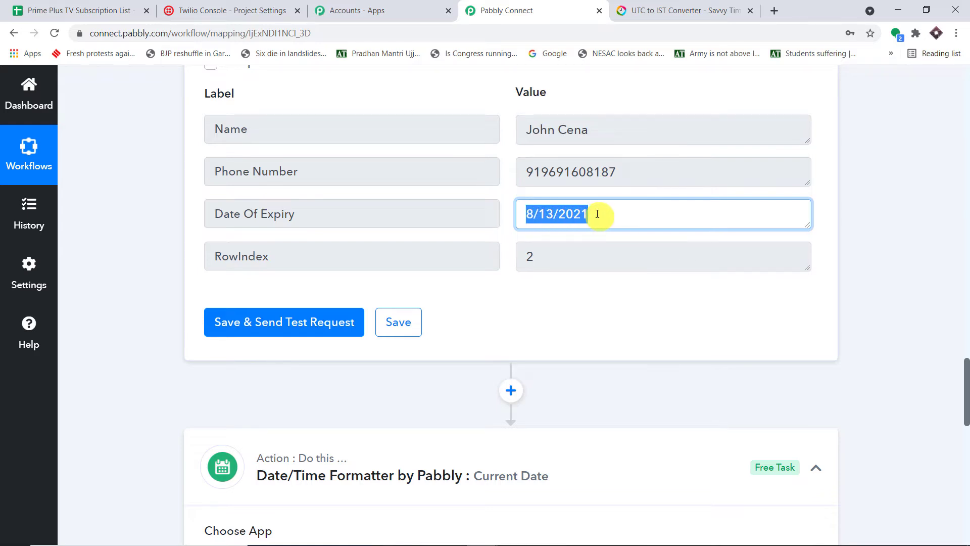
{"action": "left_click", "coordinate": [560, 231]}
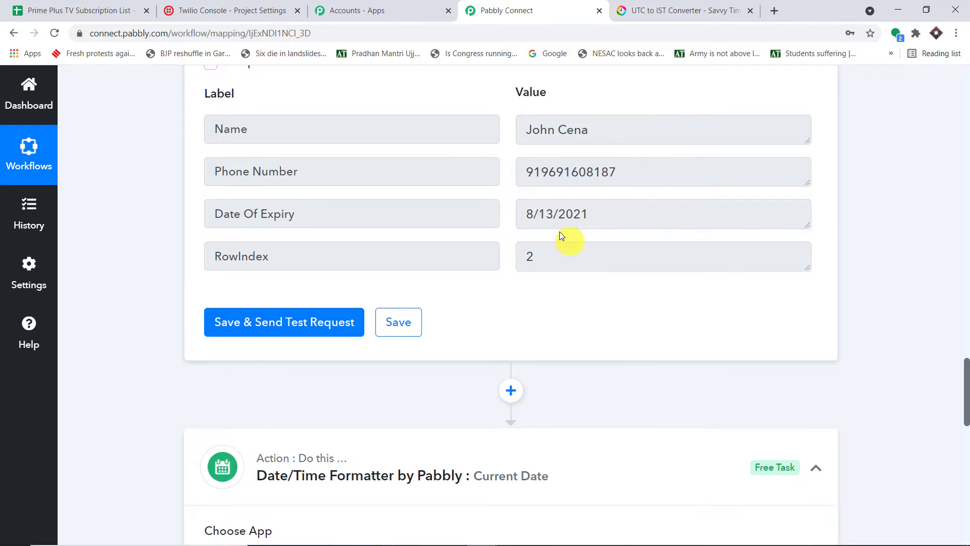
{"action": "left_click", "coordinate": [530, 214]}
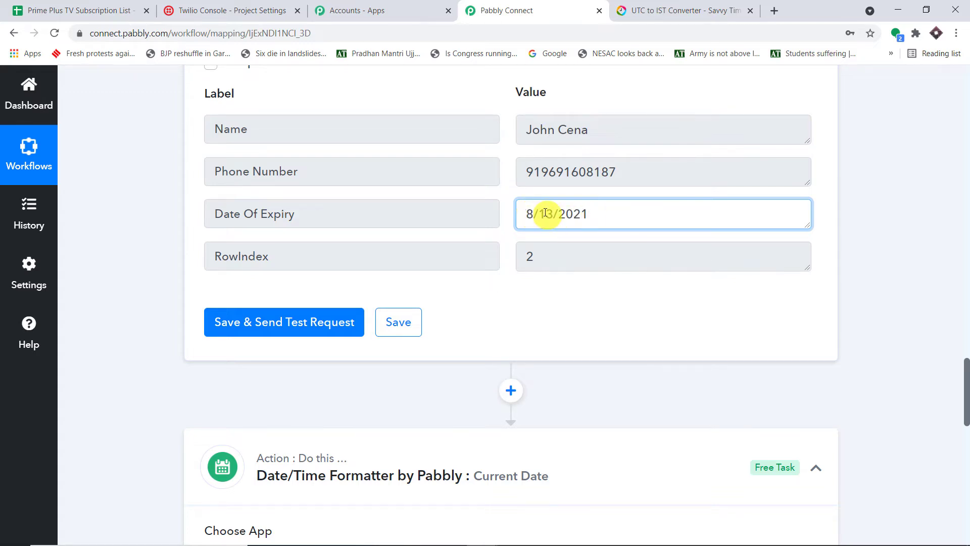
{"action": "scroll", "coordinate": [579, 210], "scroll_direction": "down", "scroll_amount": 3}
{"action": "scroll", "coordinate": [580, 209], "scroll_direction": "down", "scroll_amount": 5}
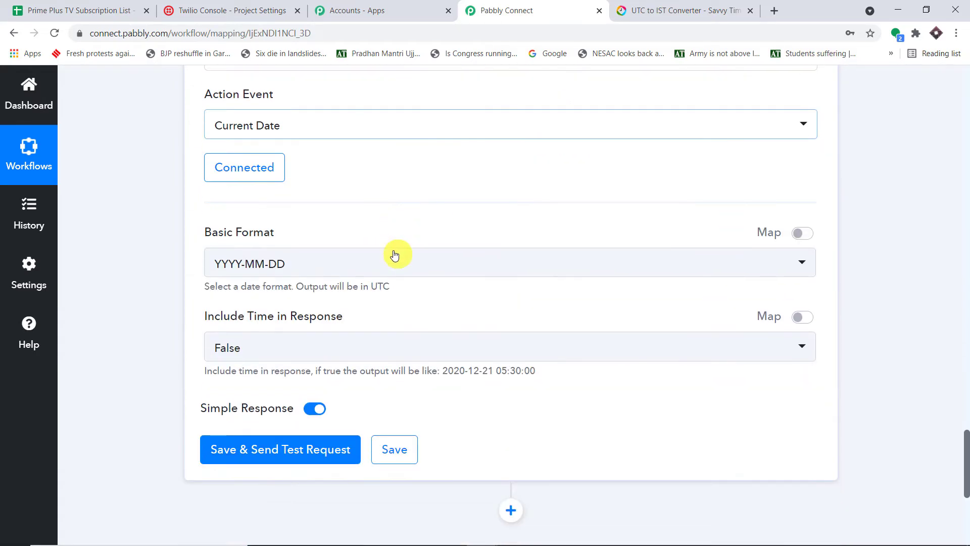
{"action": "left_click", "coordinate": [384, 260]}
{"action": "scroll", "coordinate": [373, 321], "scroll_direction": "down", "scroll_amount": 2}
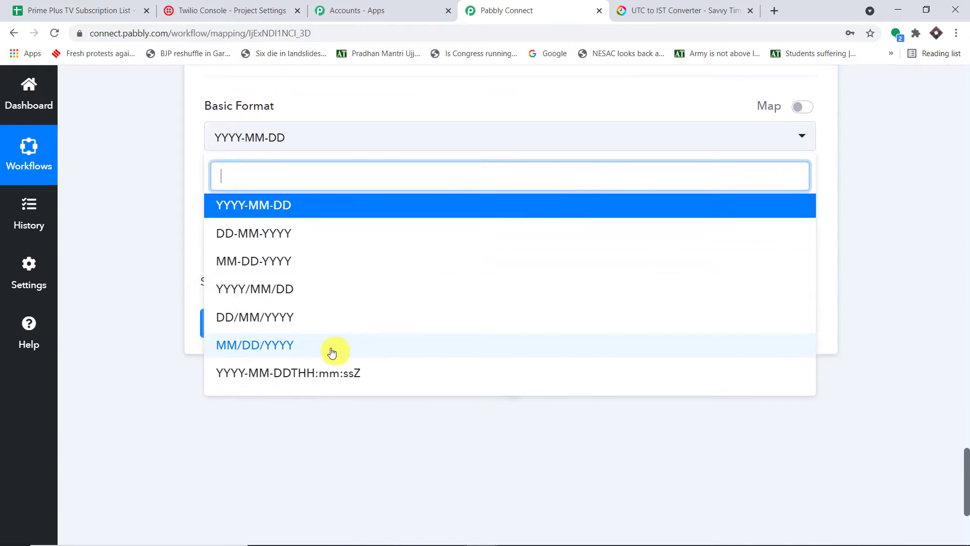
{"action": "left_click", "coordinate": [299, 351]}
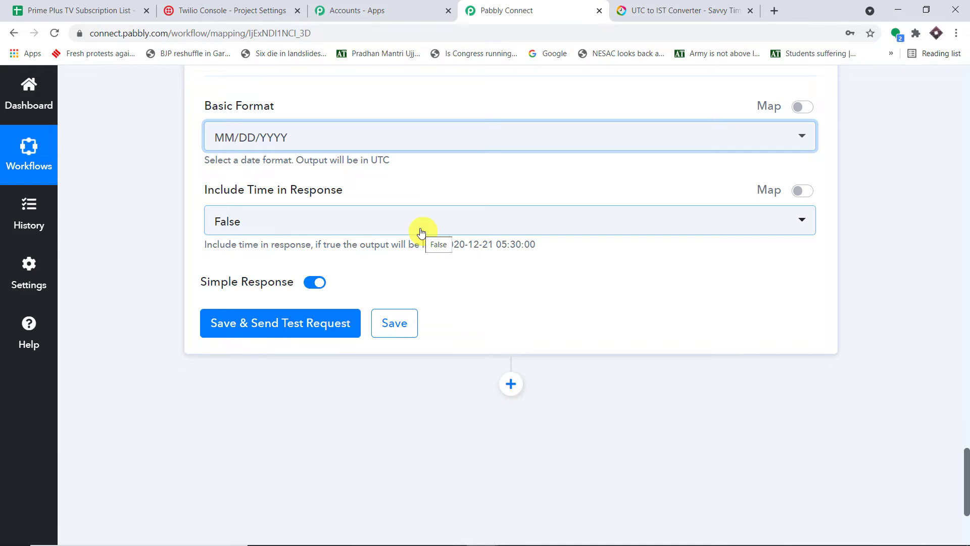
Recheck the Iterator's Date Of Expiry format and save the Current Date action with a test request.
{"action": "scroll", "coordinate": [449, 236], "scroll_direction": "up", "scroll_amount": 10}
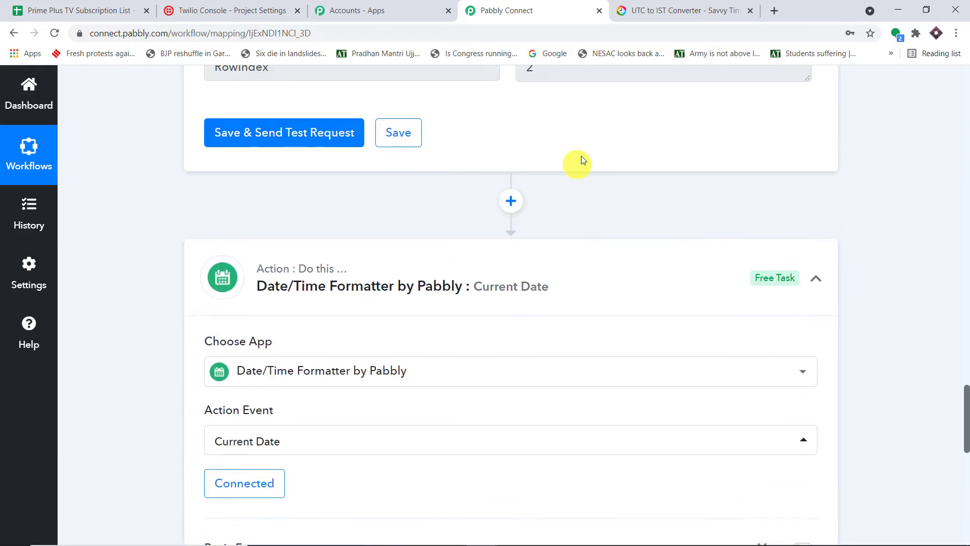
{"action": "left_click_drag", "start_coordinate": [600, 151], "coordinate": [477, 151]}
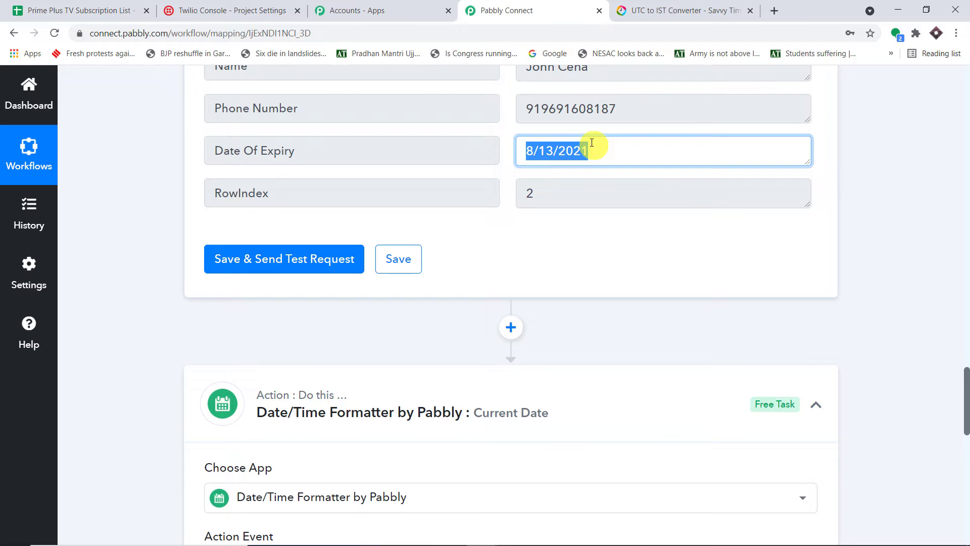
{"action": "scroll", "coordinate": [590, 153], "scroll_direction": "down", "scroll_amount": 8}
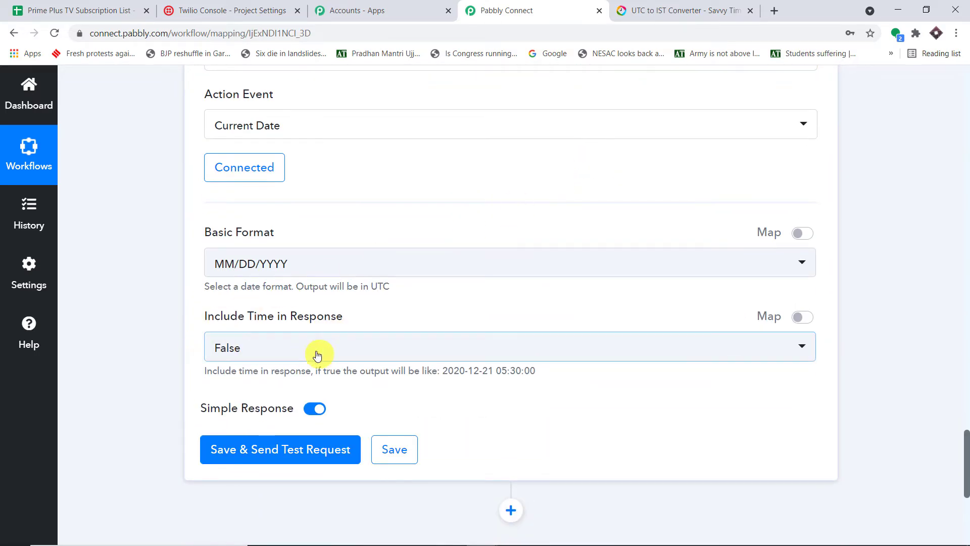
{"action": "scroll", "coordinate": [359, 347], "scroll_direction": "down", "scroll_amount": 1}
{"action": "scroll", "coordinate": [357, 350], "scroll_direction": "down", "scroll_amount": 2}
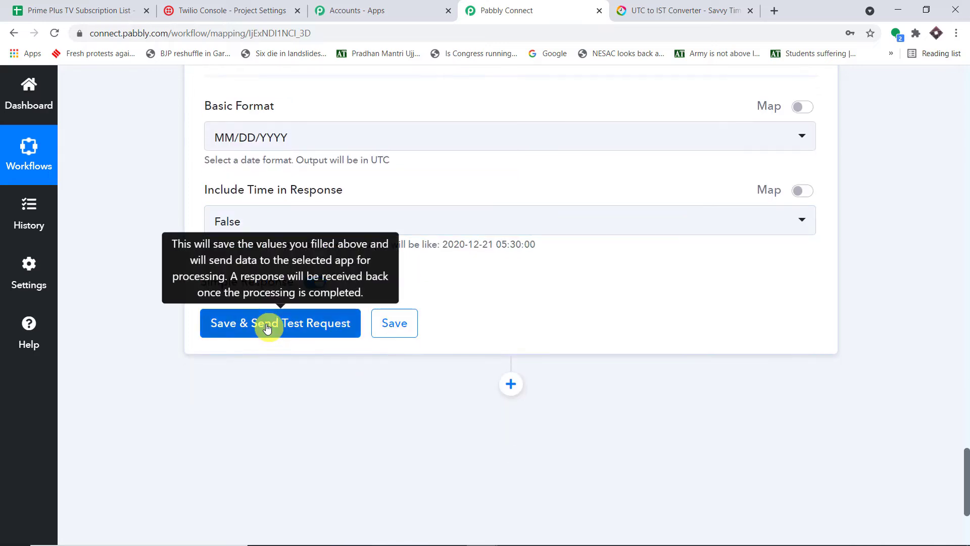
{"action": "left_click", "coordinate": [267, 327]}
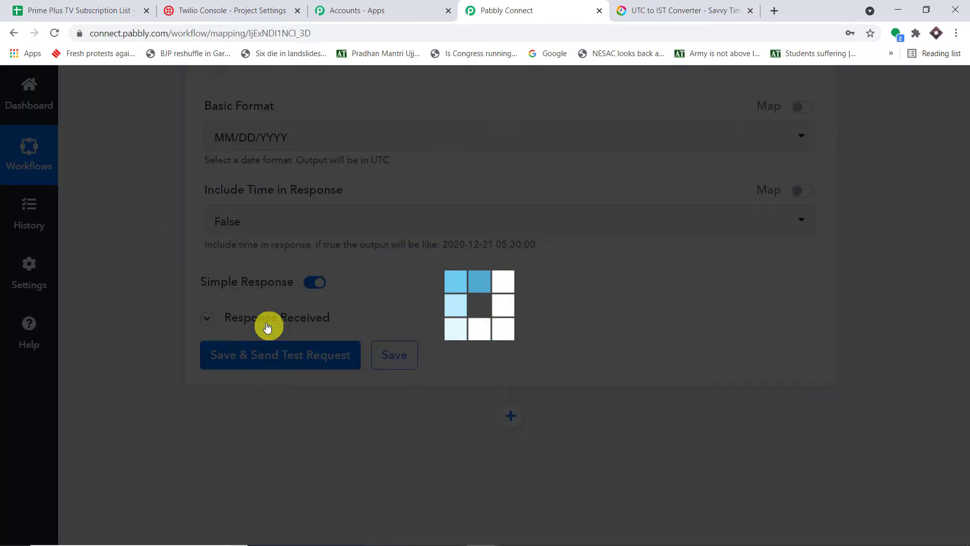
{"action": "scroll", "coordinate": [566, 276], "scroll_direction": "down", "scroll_amount": 3}
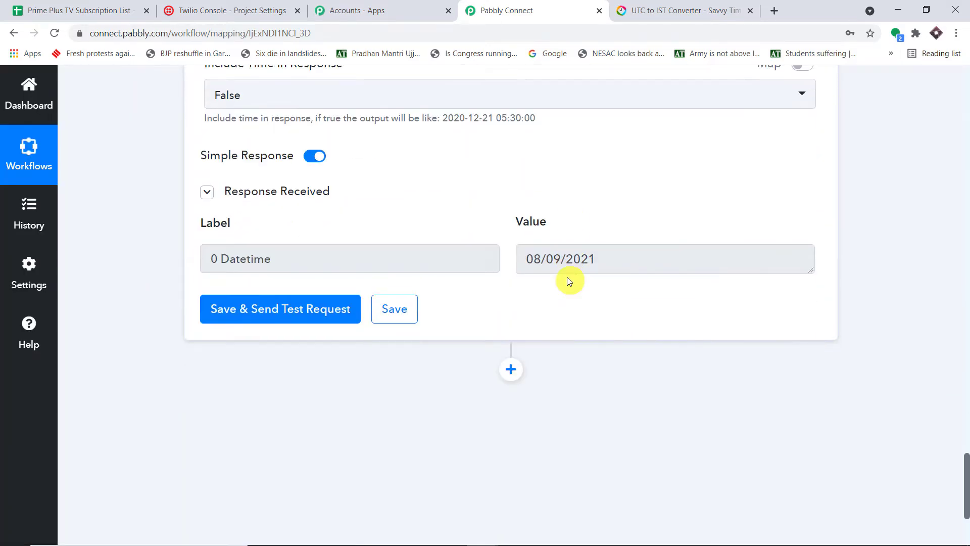
Compare the current date returned by the Date/Time Formatter with the Date Of Expiry in the Iterator's response.
{"action": "left_click_drag", "start_coordinate": [627, 261], "coordinate": [521, 259]}
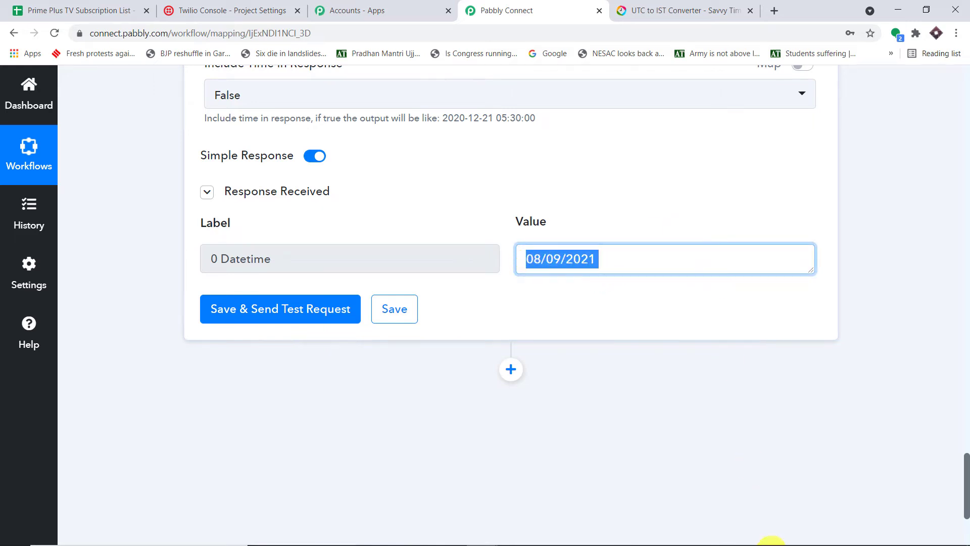
{"action": "mouse_move", "coordinate": [909, 540]}
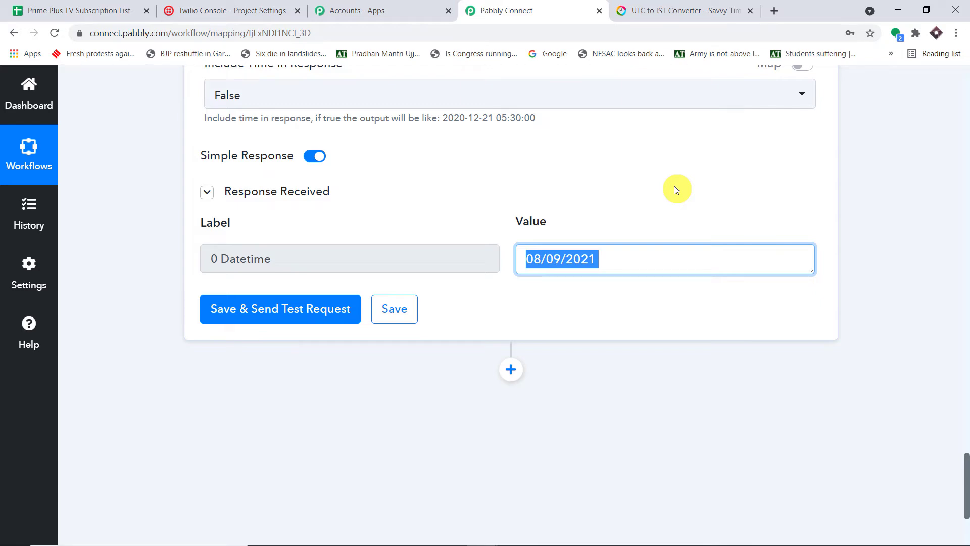
{"action": "scroll", "coordinate": [674, 185], "scroll_direction": "up", "scroll_amount": 13}
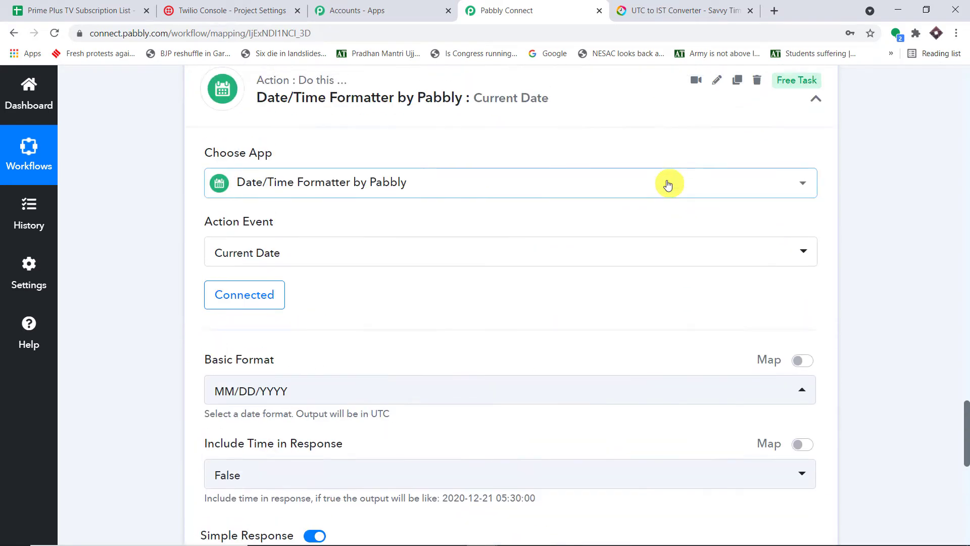
{"action": "scroll", "coordinate": [664, 185], "scroll_direction": "up", "scroll_amount": 3}
{"action": "left_click_drag", "start_coordinate": [616, 271], "coordinate": [450, 266]}
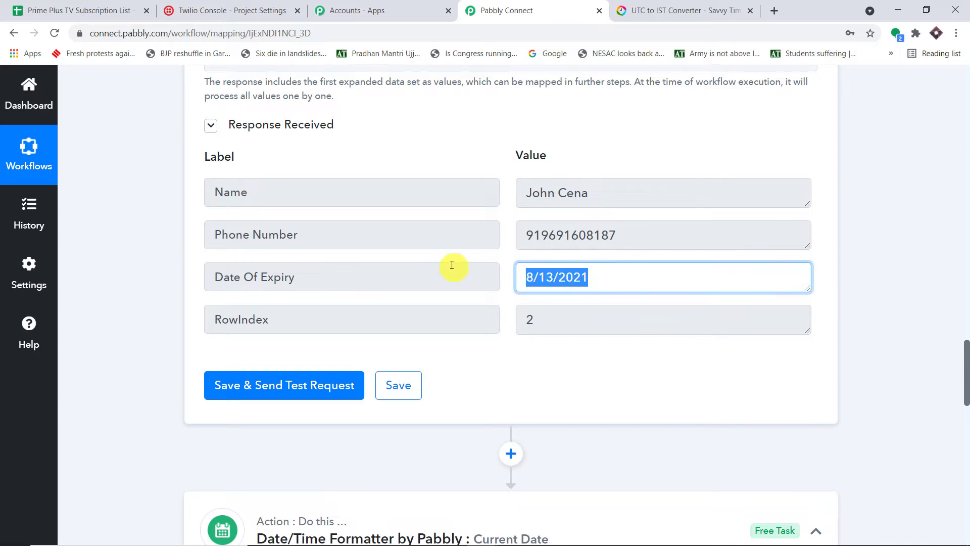
{"action": "scroll", "coordinate": [657, 247], "scroll_direction": "down", "scroll_amount": 9}
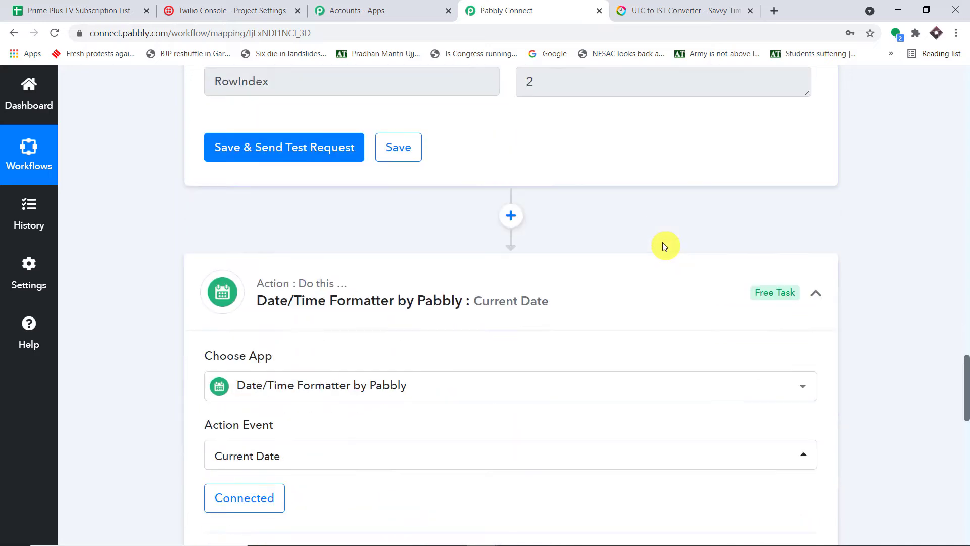
{"action": "scroll", "coordinate": [622, 283], "scroll_direction": "down", "scroll_amount": 6}
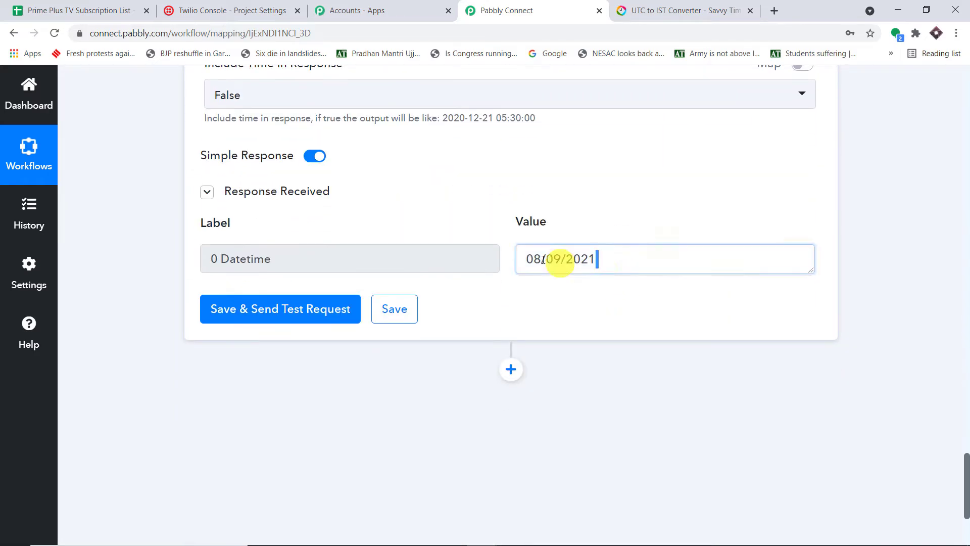
{"action": "triple_click", "coordinate": [549, 249]}
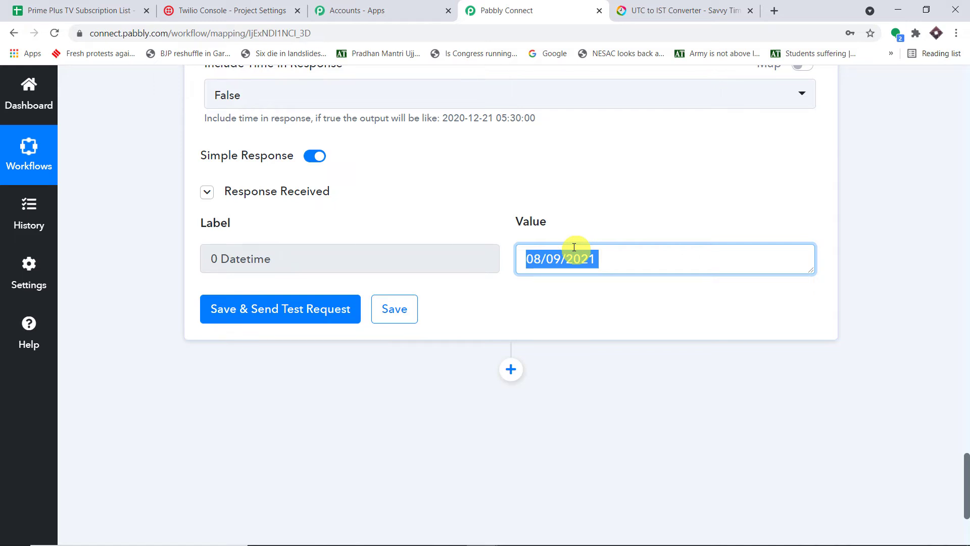
Add a Number Formatter action after the Current Date step, with Spreadsheet Formulas as its action event, and connect it.
{"action": "scroll", "coordinate": [574, 247], "scroll_direction": "down", "scroll_amount": 3}
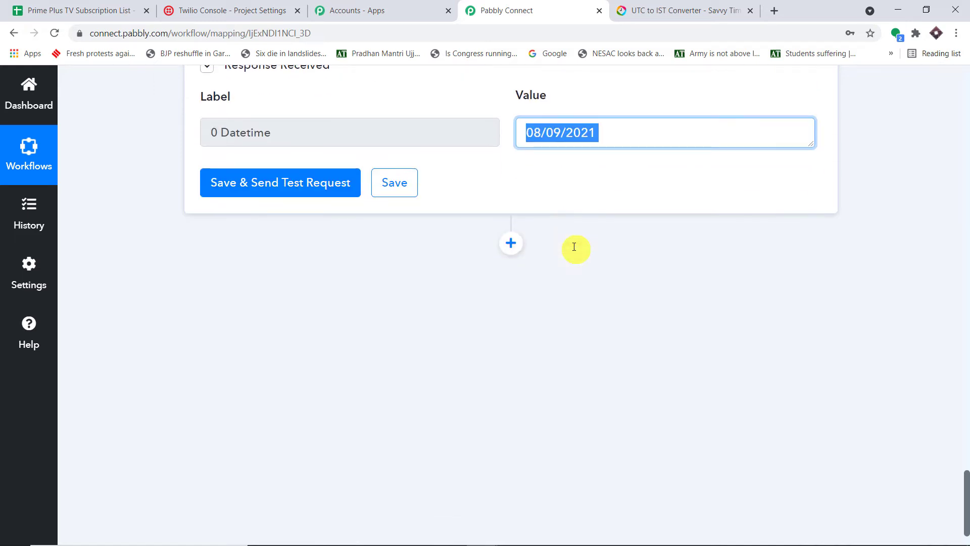
{"action": "left_click", "coordinate": [511, 239]}
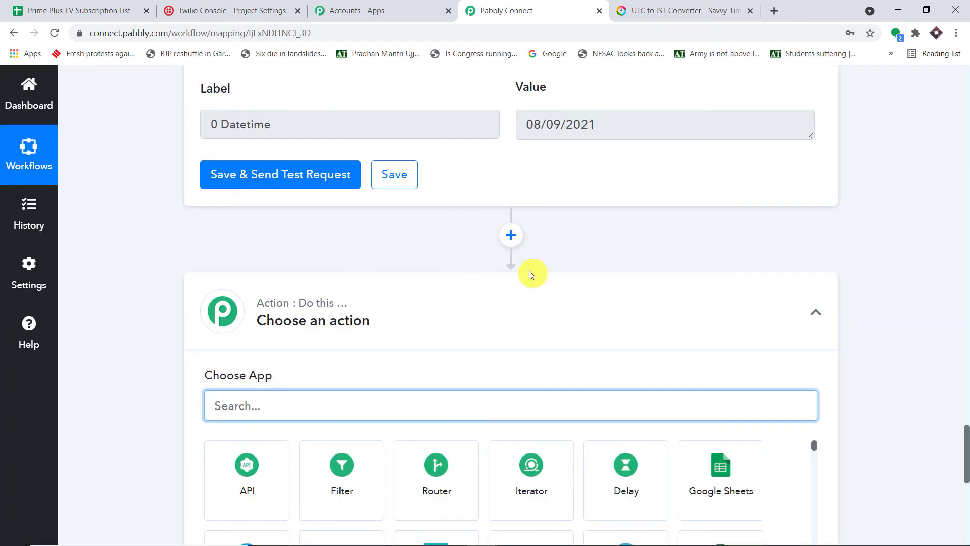
{"action": "type", "text": "n"}
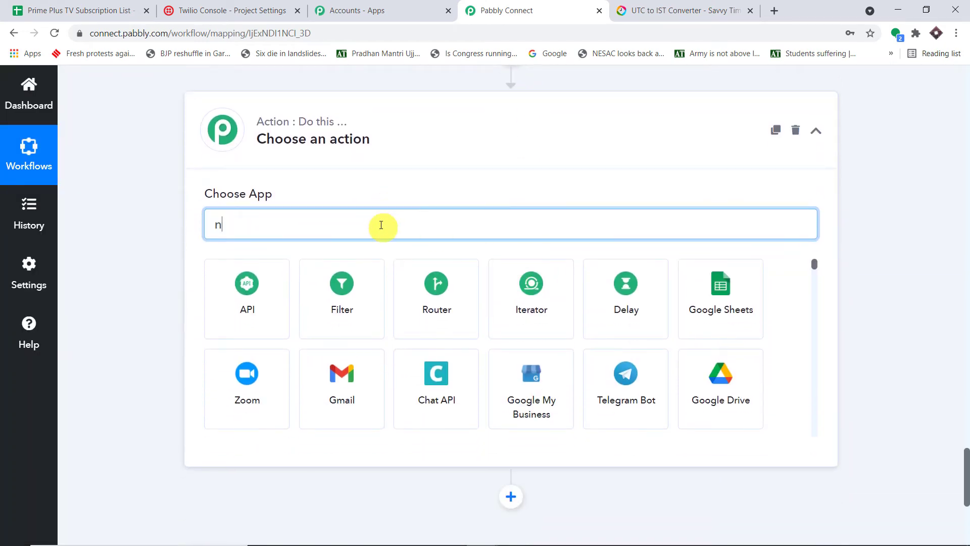
{"action": "type", "text": "umber"}
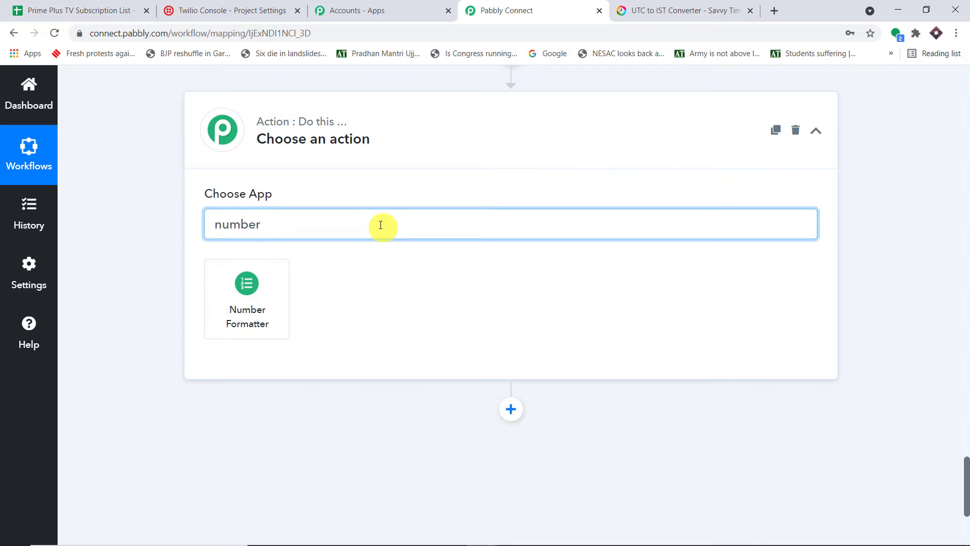
{"action": "left_click", "coordinate": [276, 280]}
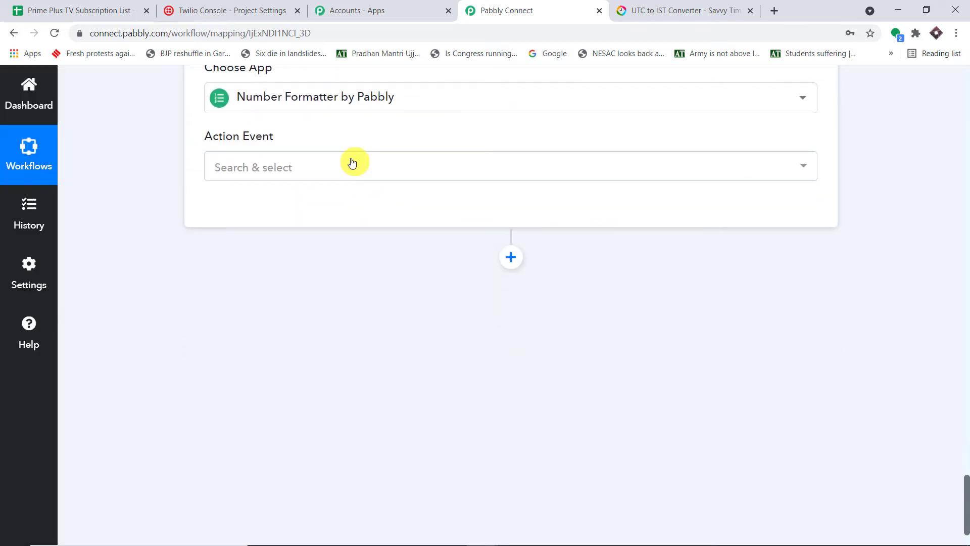
{"action": "left_click", "coordinate": [354, 165]}
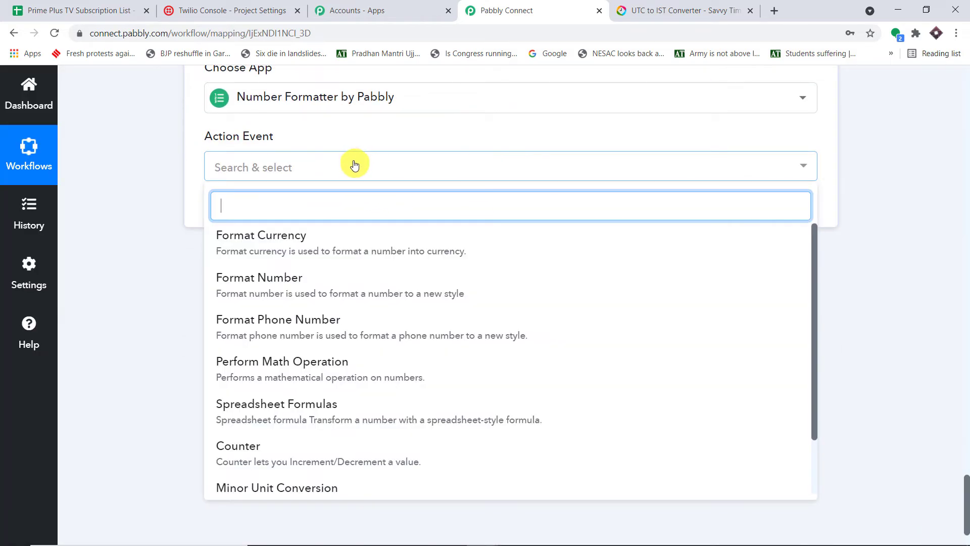
{"action": "left_click", "coordinate": [353, 403]}
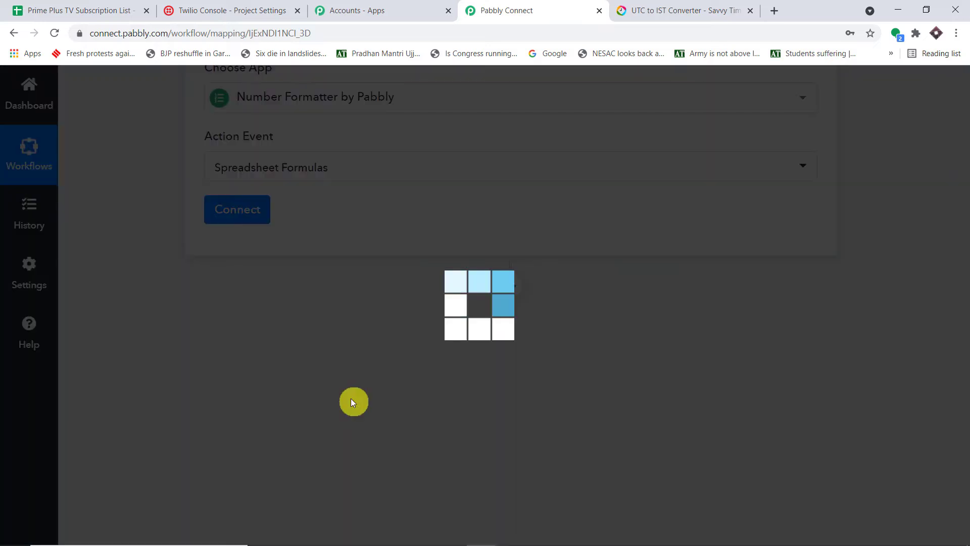
{"action": "left_click", "coordinate": [251, 212]}
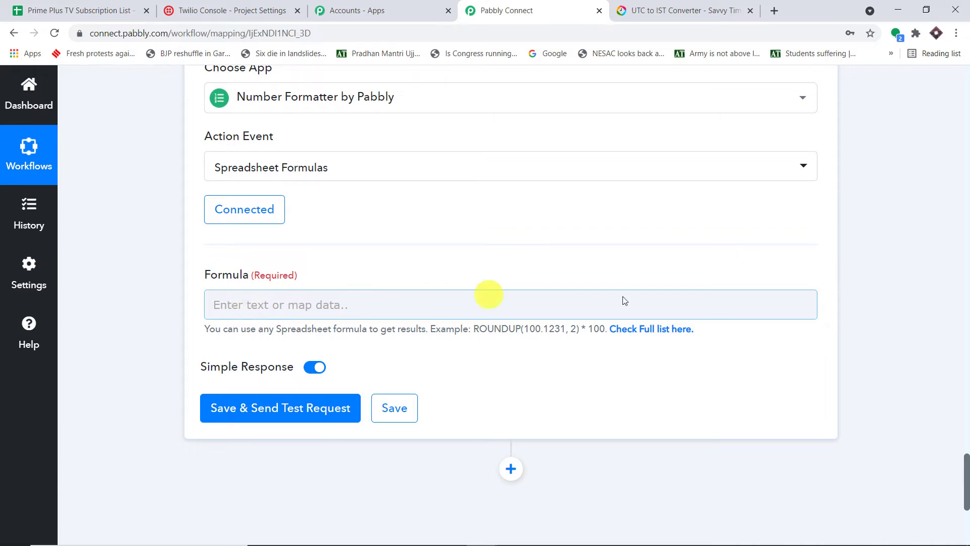
Open the full list of supported spreadsheet formulas and copy the DAYS example call from it.
{"action": "left_click", "coordinate": [655, 333]}
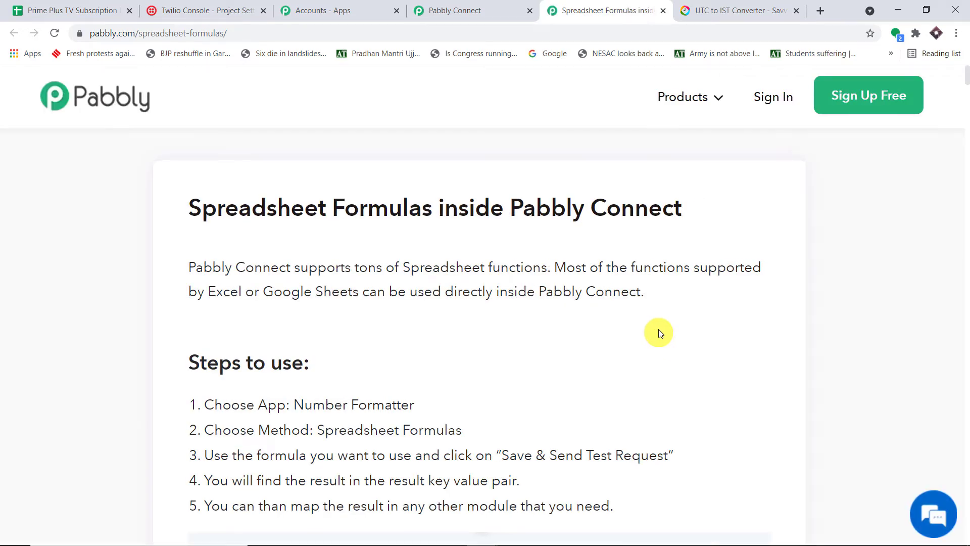
{"action": "scroll", "coordinate": [657, 331], "scroll_direction": "down", "scroll_amount": 12}
{"action": "scroll", "coordinate": [662, 331], "scroll_direction": "down", "scroll_amount": 9}
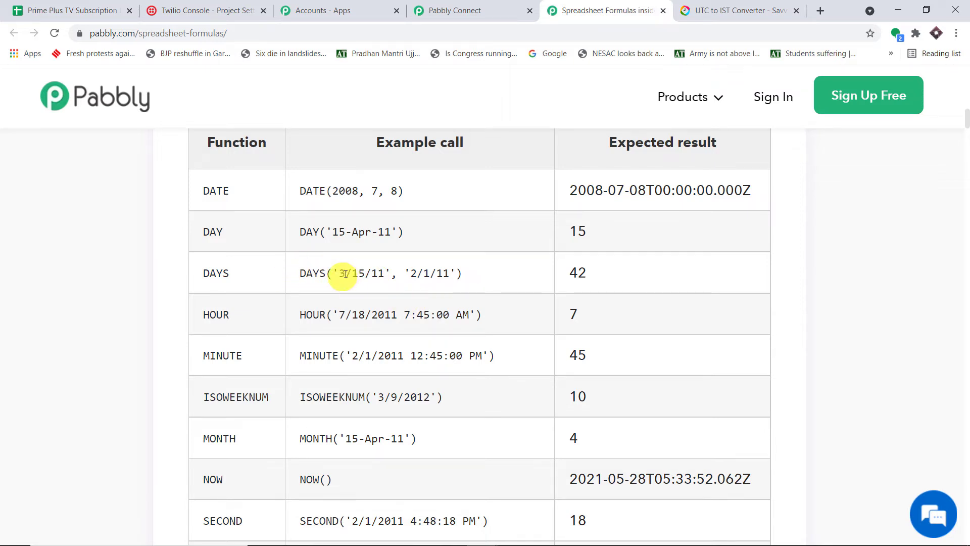
{"action": "left_click_drag", "start_coordinate": [340, 273], "coordinate": [386, 274]}
{"action": "left_click_drag", "start_coordinate": [456, 274], "coordinate": [300, 272]}
{"action": "right_click", "coordinate": [320, 268]}
{"action": "left_click", "coordinate": [335, 277]}
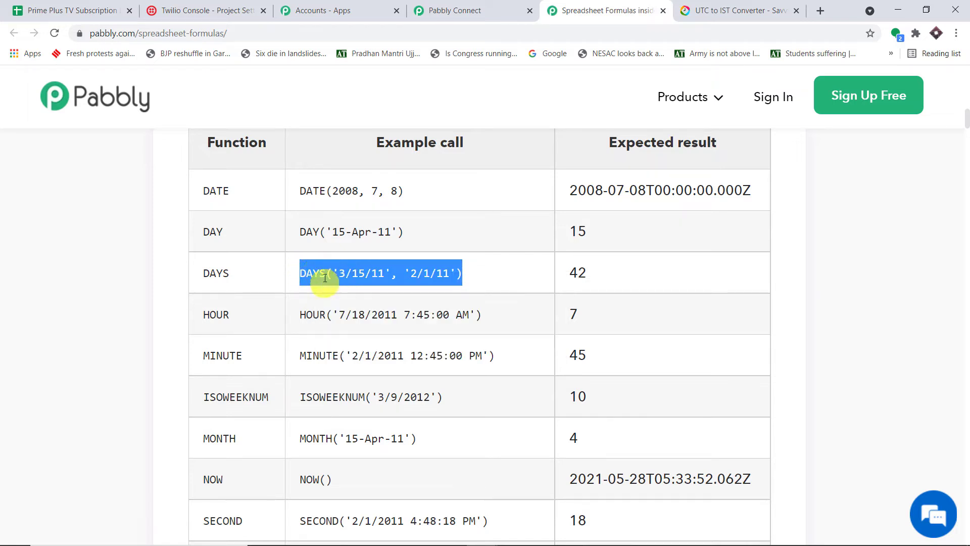
Paste the copied example DAYS('3/15/11', '2/1/11') as the Number Formatter's formula.
{"action": "left_click", "coordinate": [433, 6]}
{"action": "left_click", "coordinate": [302, 308]}
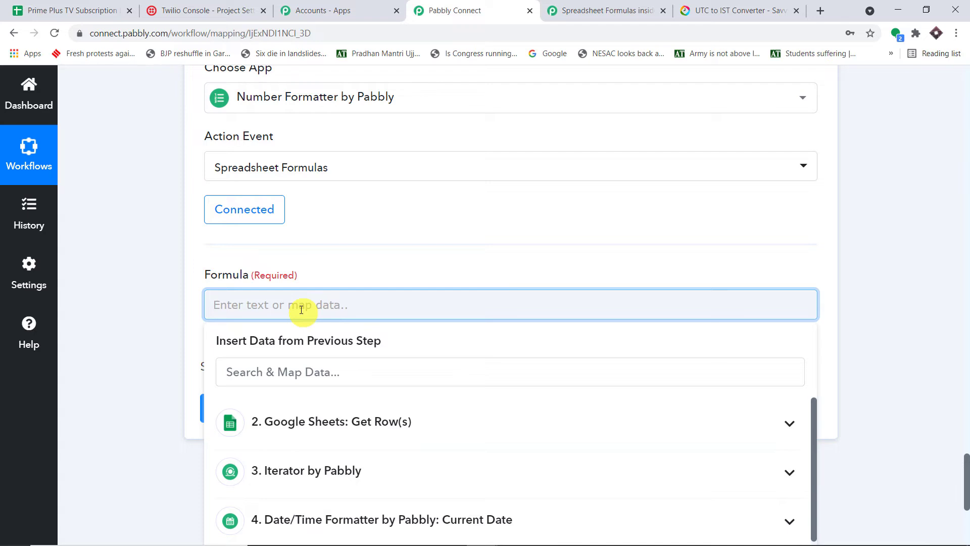
{"action": "key", "text": "ctrl+v"}
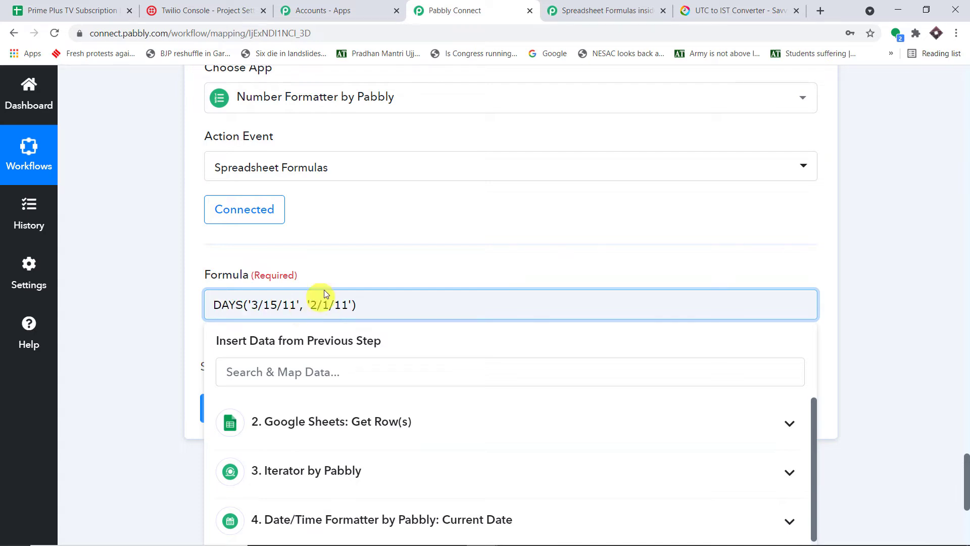
{"action": "left_click", "coordinate": [433, 229]}
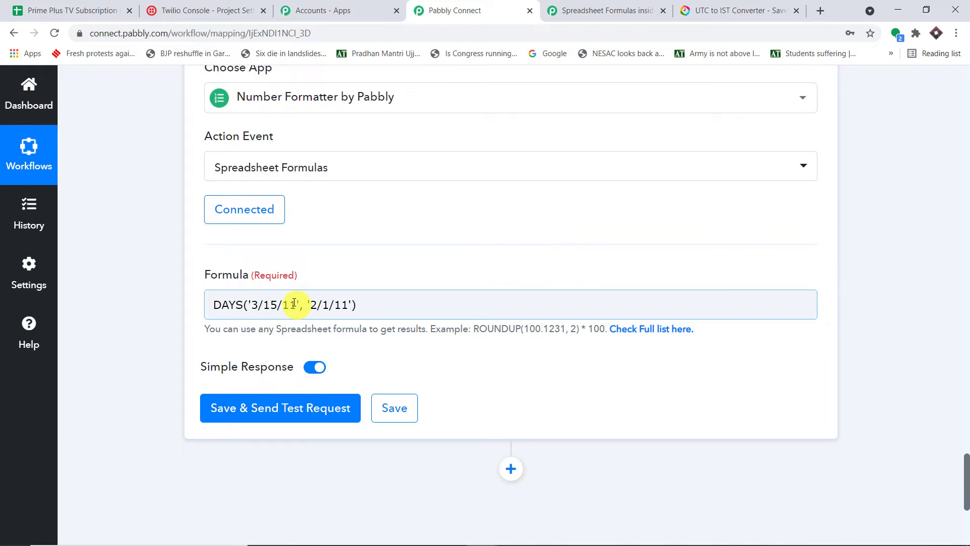
Remove the first example date from the DAYS formula and check the Date of Expiry in the subscription sheet and the Iterator's response.
{"action": "left_click_drag", "start_coordinate": [296, 304], "coordinate": [257, 308]}
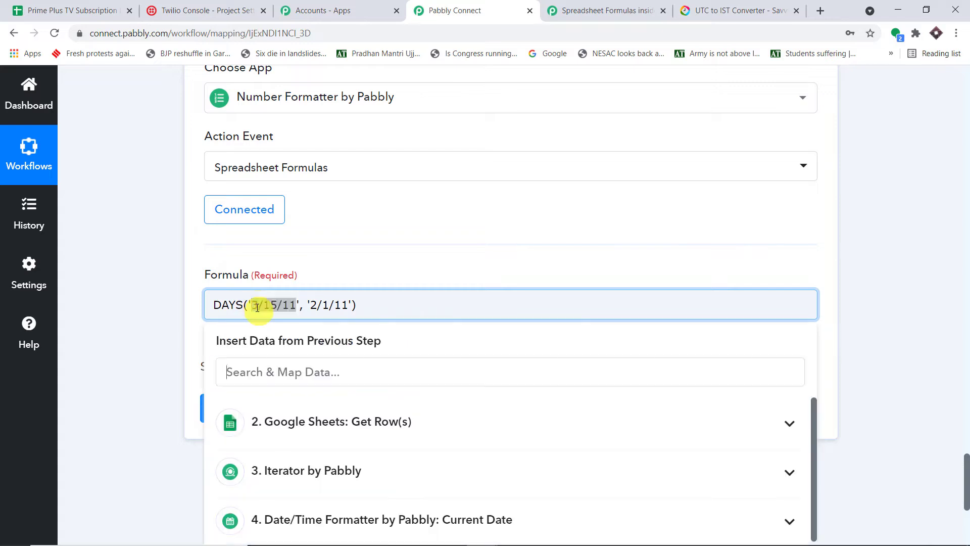
{"action": "key", "text": "BackSpace"}
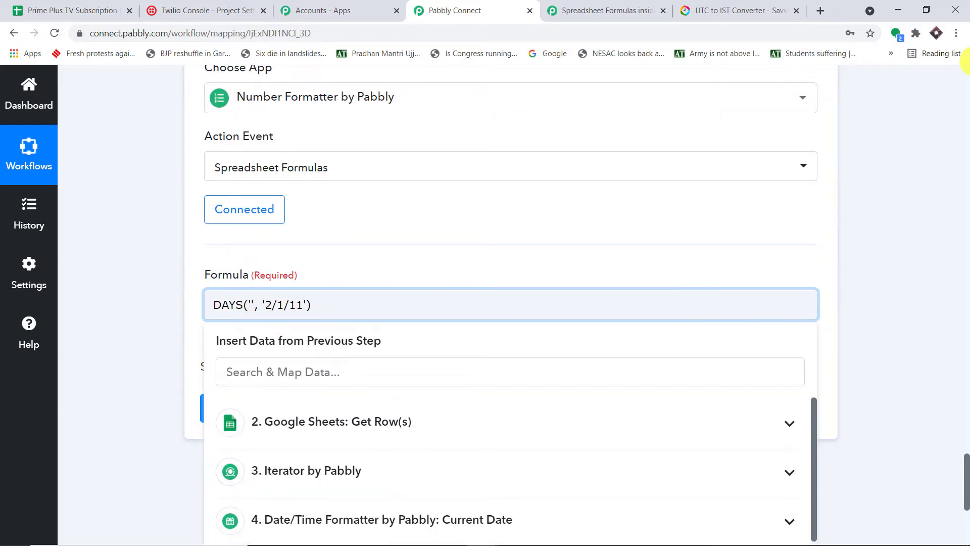
{"action": "left_click", "coordinate": [101, 11]}
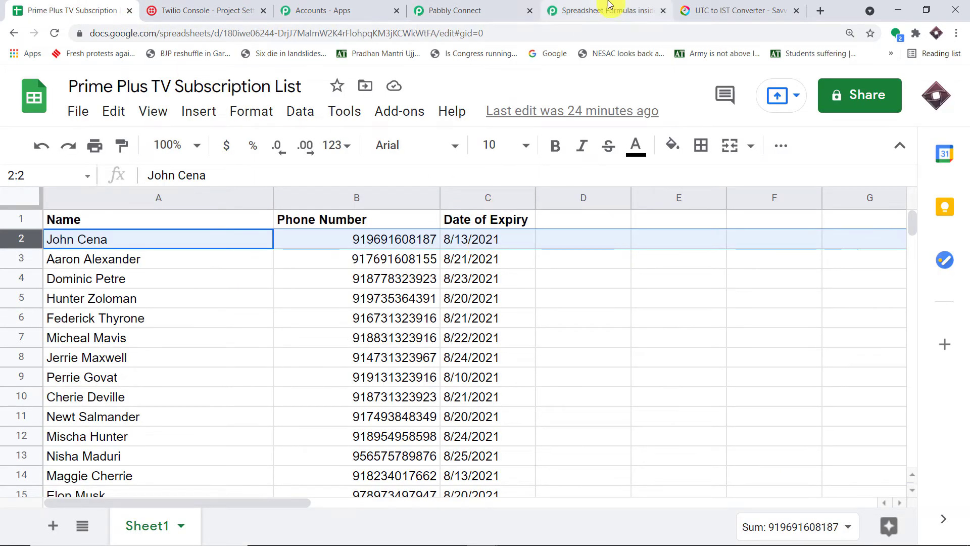
{"action": "left_click", "coordinate": [454, 10]}
{"action": "scroll", "coordinate": [927, 235], "scroll_direction": "down", "scroll_amount": 10}
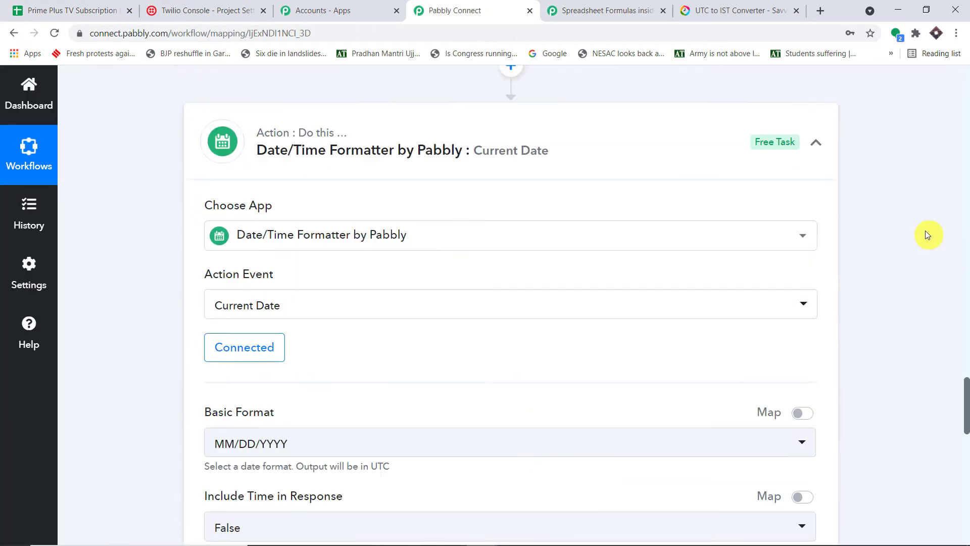
{"action": "scroll", "coordinate": [915, 225], "scroll_direction": "up", "scroll_amount": 10}
{"action": "scroll", "coordinate": [900, 223], "scroll_direction": "down", "scroll_amount": 2}
{"action": "left_click_drag", "start_coordinate": [581, 341], "coordinate": [435, 321]}
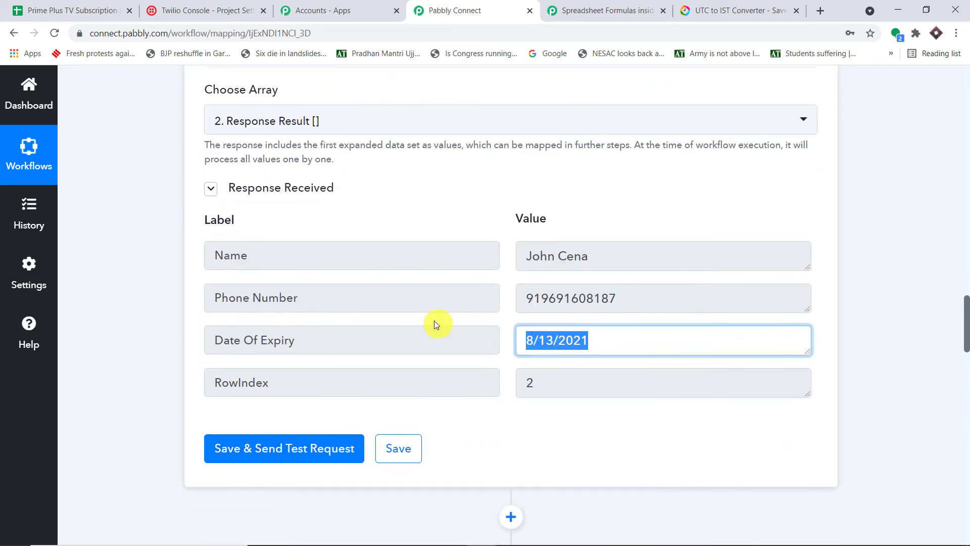
{"action": "left_click_drag", "start_coordinate": [964, 336], "coordinate": [967, 434]}
{"action": "scroll", "coordinate": [966, 434], "scroll_direction": "down", "scroll_amount": 10}
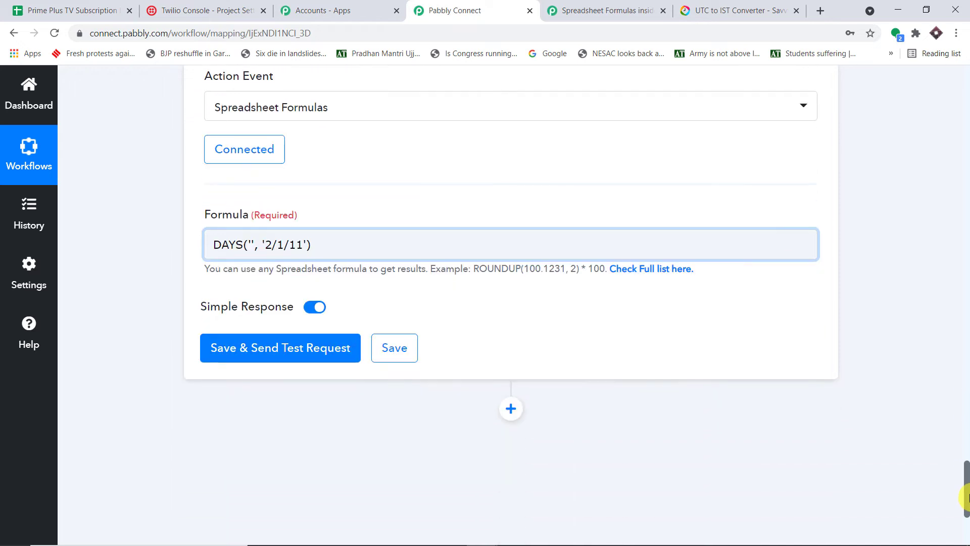
Map the Iterator's Date Of Expiry between the first pair of quotes in the DAYS formula.
{"action": "left_click", "coordinate": [251, 245]}
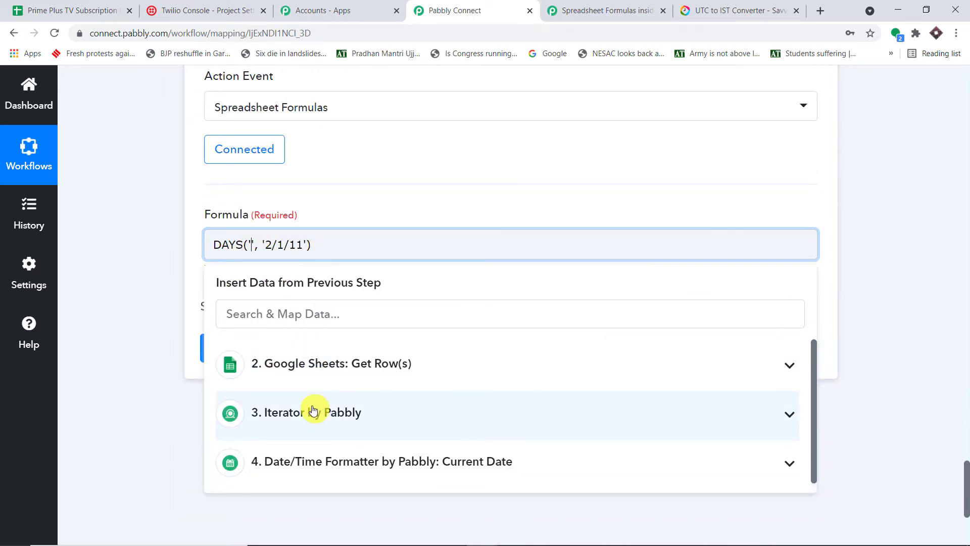
{"action": "left_click", "coordinate": [313, 410]}
{"action": "scroll", "coordinate": [483, 414], "scroll_direction": "down", "scroll_amount": 1}
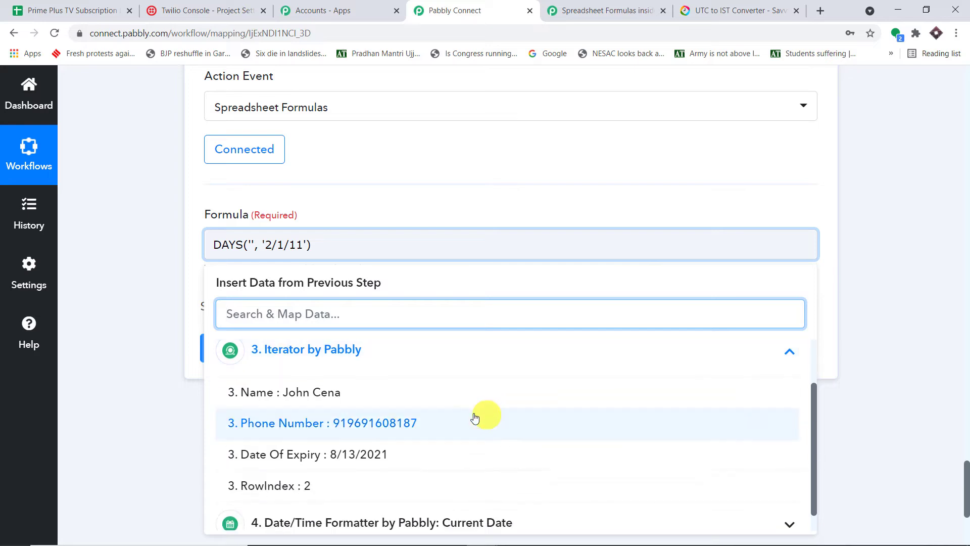
{"action": "left_click", "coordinate": [357, 455]}
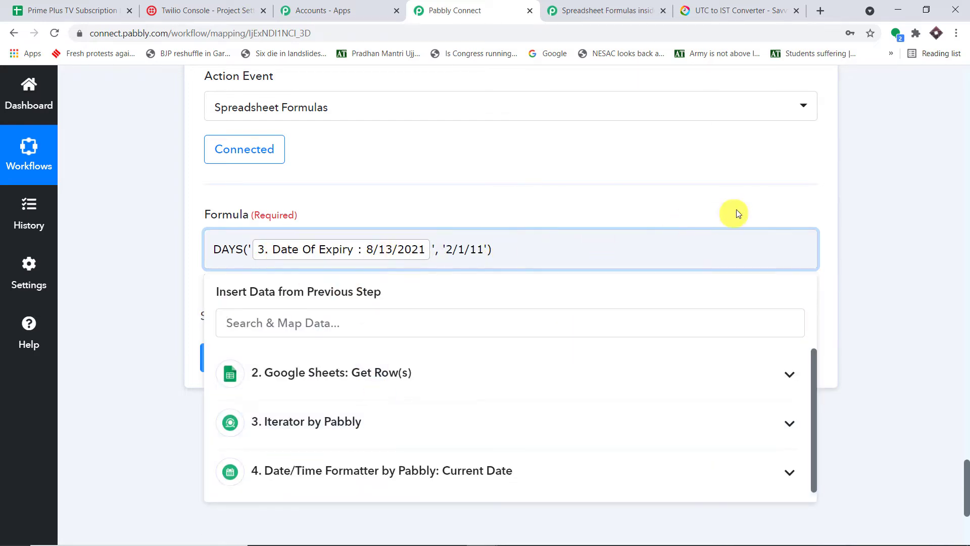
{"action": "left_click", "coordinate": [948, 161]}
Remove the second example date from the DAYS formula and check the current date in the Date/Time Formatter's response.
{"action": "left_click_drag", "start_coordinate": [484, 250], "coordinate": [447, 246]}
{"action": "key", "text": "BackSpace"}
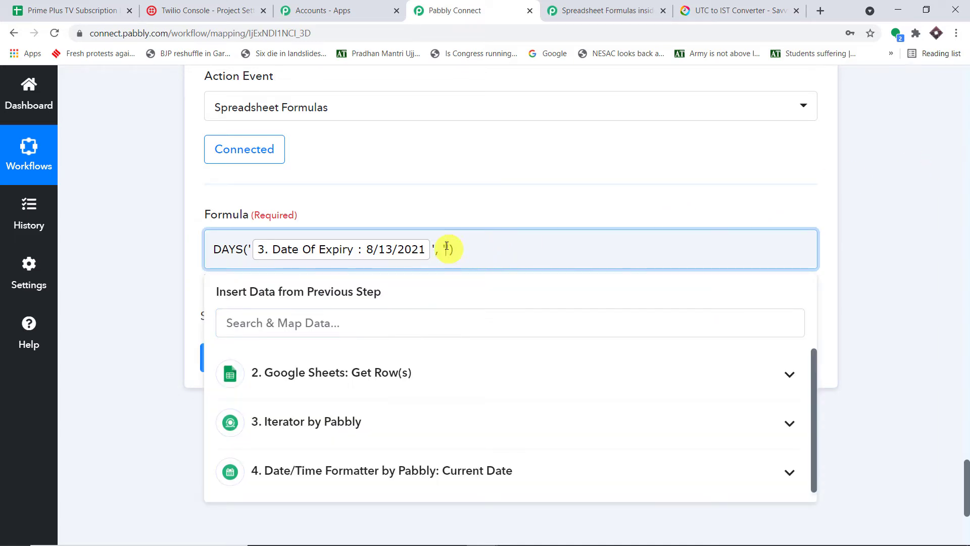
{"action": "left_click", "coordinate": [875, 150]}
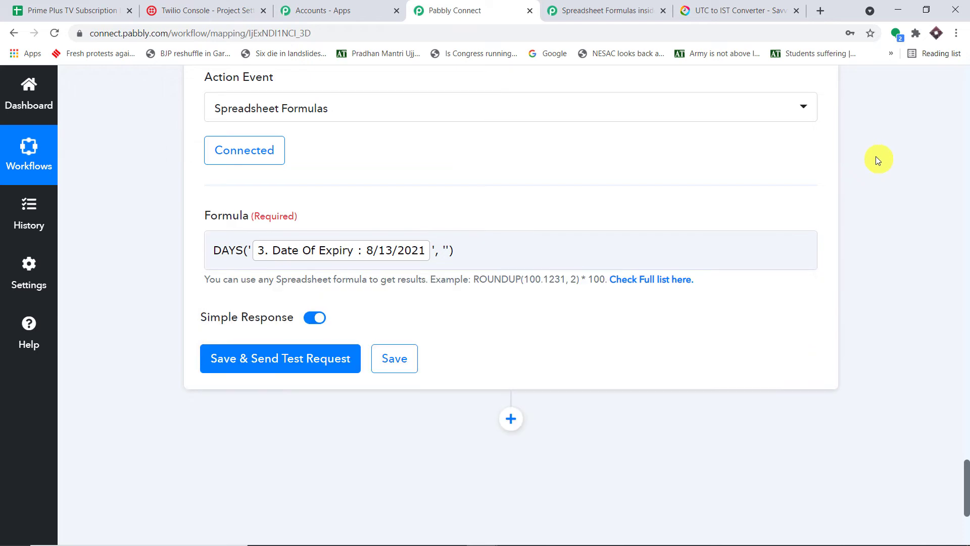
{"action": "scroll", "coordinate": [876, 156], "scroll_direction": "up", "scroll_amount": 5}
{"action": "scroll", "coordinate": [877, 162], "scroll_direction": "up", "scroll_amount": 5}
{"action": "left_click_drag", "start_coordinate": [634, 202], "coordinate": [534, 200]}
{"action": "left_click", "coordinate": [866, 242]}
{"action": "scroll", "coordinate": [830, 275], "scroll_direction": "down", "scroll_amount": 8}
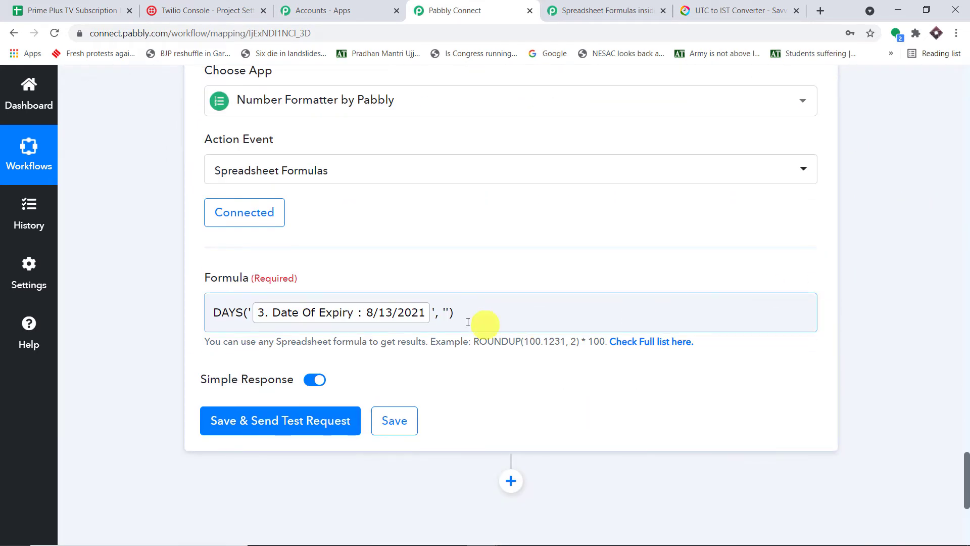
Map the Date/Time Formatter's 0 Datetime as the second date in the DAYS formula and save the action with a test request.
{"action": "left_click", "coordinate": [445, 313]}
{"action": "type", "text": "'"}
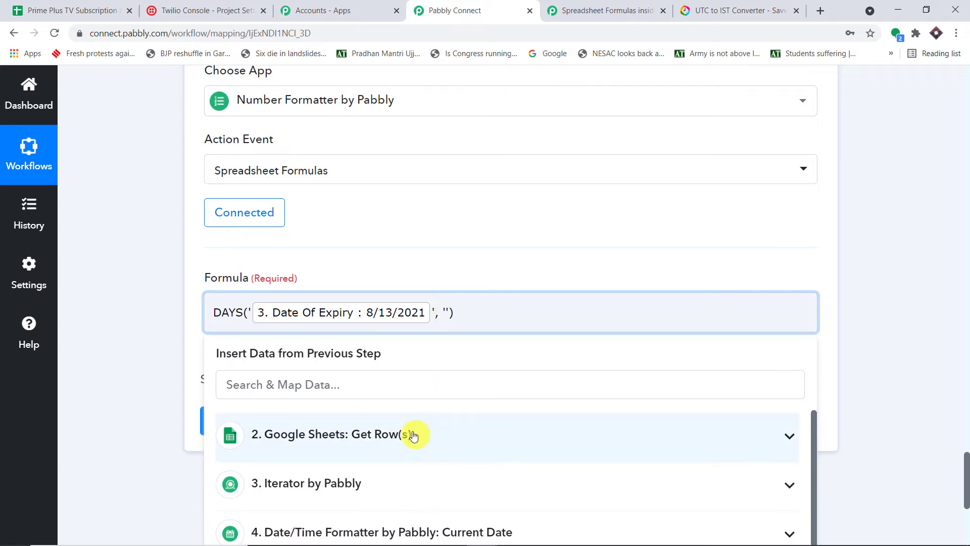
{"action": "type", "text": "'"}
{"action": "scroll", "coordinate": [607, 457], "scroll_direction": "down", "scroll_amount": 4}
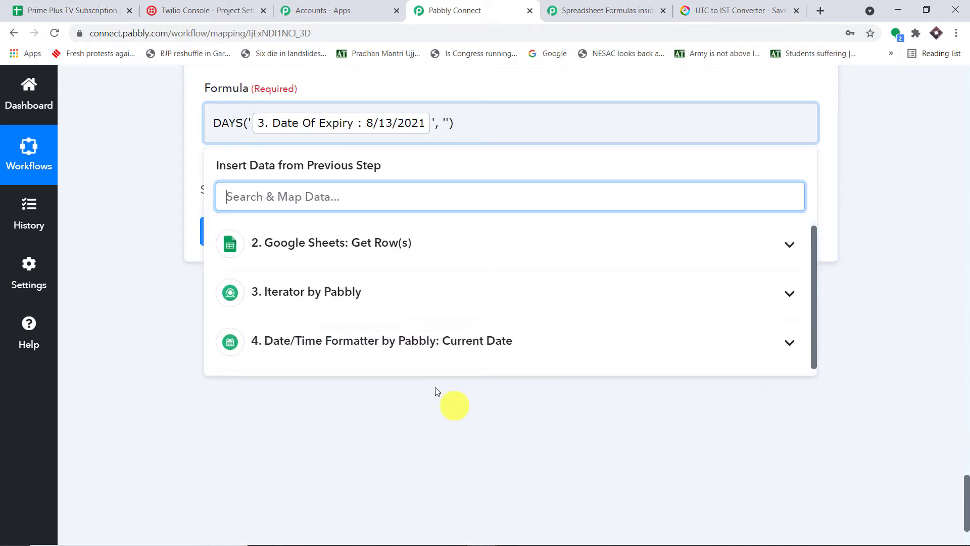
{"action": "left_click", "coordinate": [403, 351]}
{"action": "left_click", "coordinate": [364, 383]}
{"action": "left_click", "coordinate": [923, 195]}
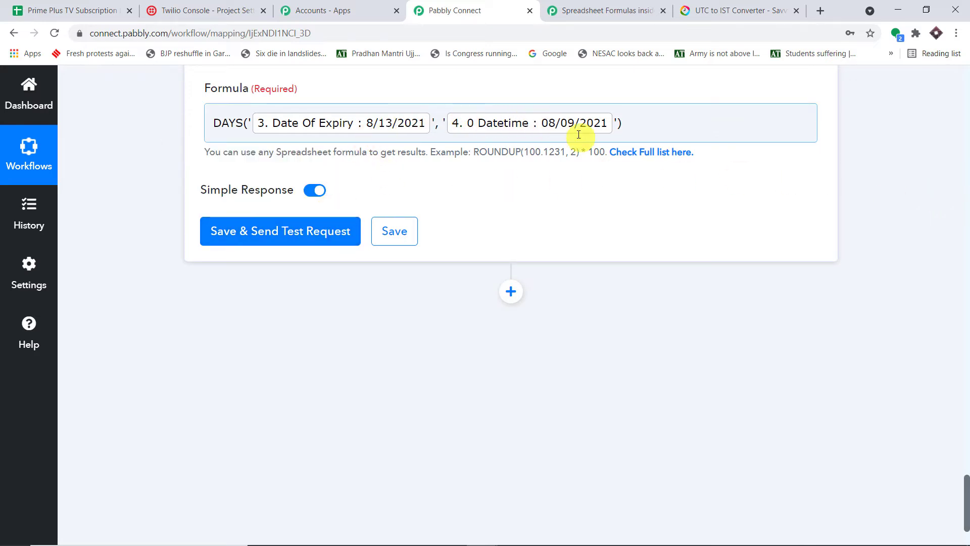
{"action": "left_click", "coordinate": [303, 232]}
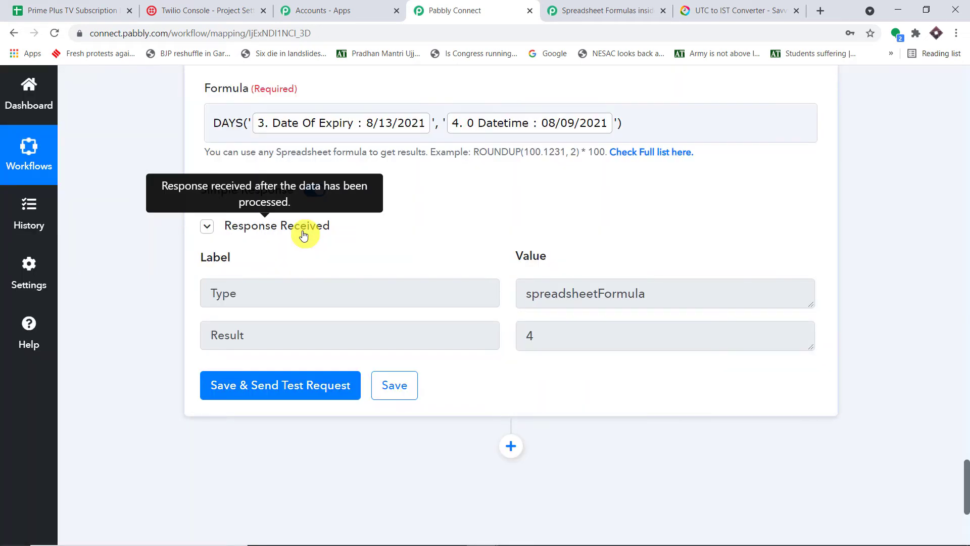
{"action": "scroll", "coordinate": [536, 298], "scroll_direction": "down", "scroll_amount": 1}
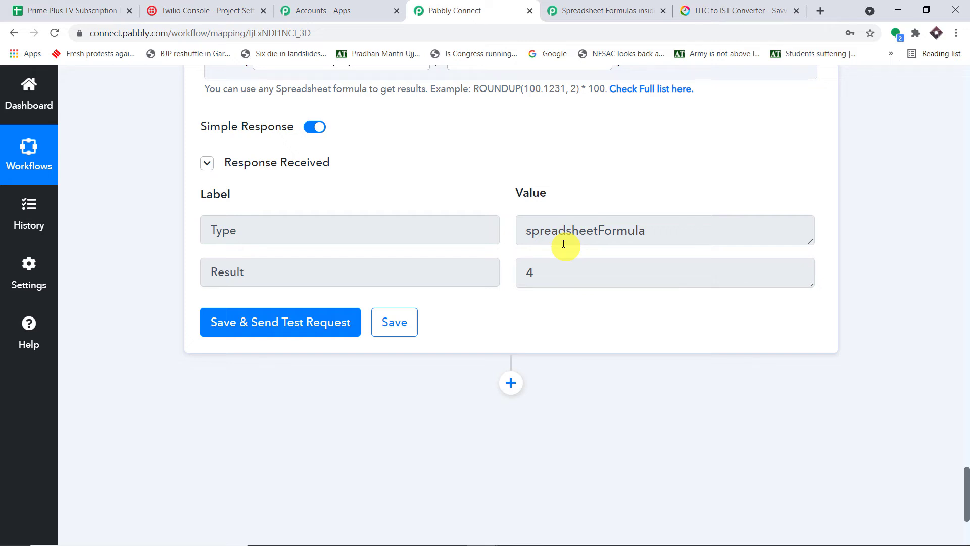
Add a Filter by Pabbly action after the Number Formatter at the end of the workflow.
{"action": "scroll", "coordinate": [577, 245], "scroll_direction": "down", "scroll_amount": 3}
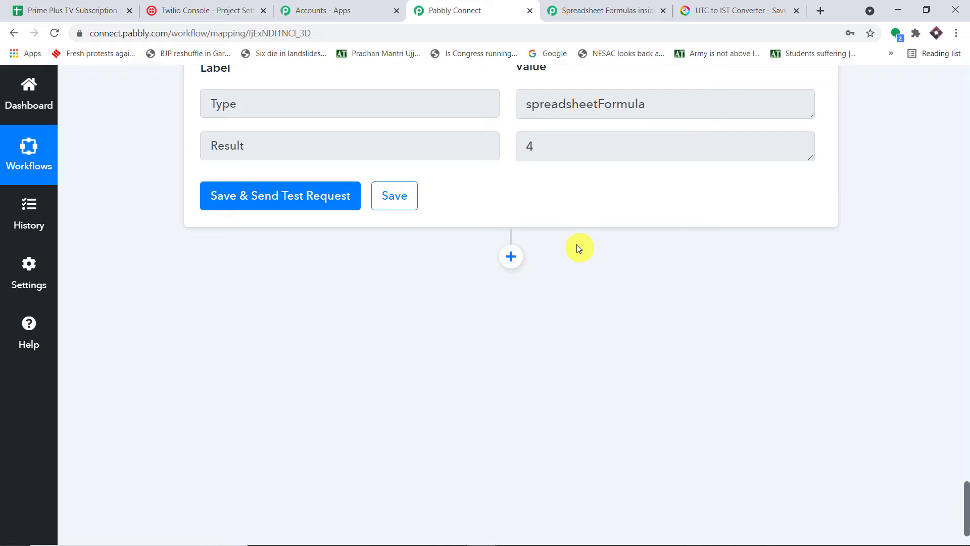
{"action": "left_click", "coordinate": [511, 256]}
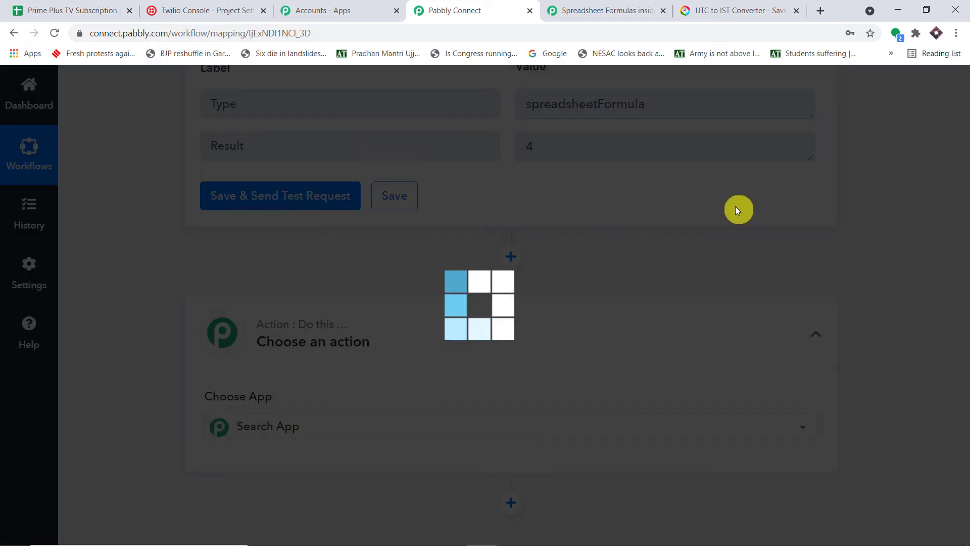
{"action": "scroll", "coordinate": [478, 201], "scroll_direction": "down", "scroll_amount": 2}
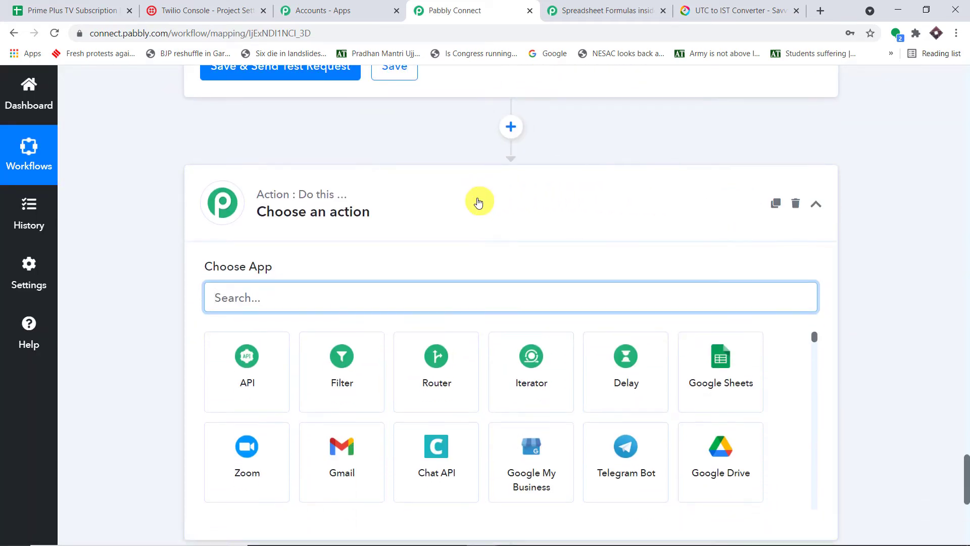
{"action": "scroll", "coordinate": [531, 173], "scroll_direction": "up", "scroll_amount": 1}
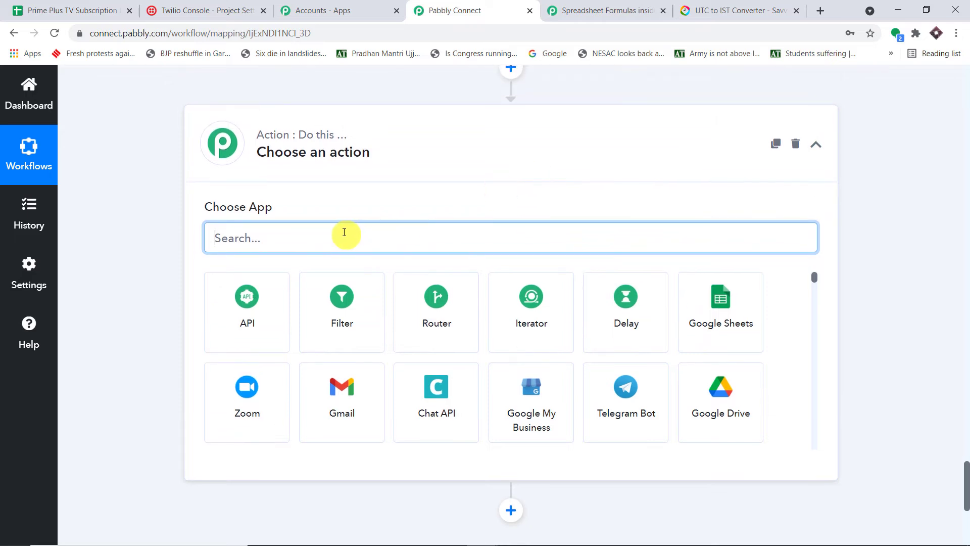
{"action": "type", "text": "filter"}
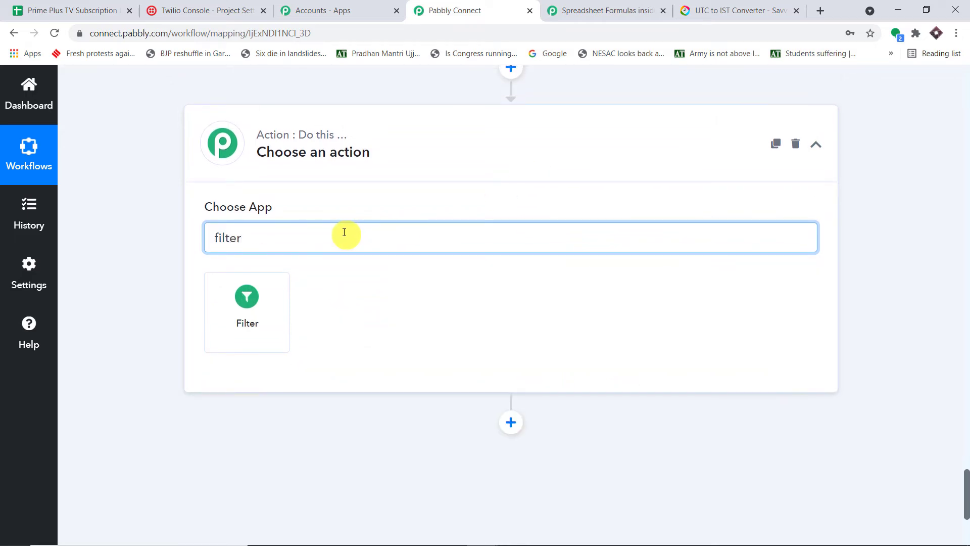
{"action": "left_click", "coordinate": [265, 301]}
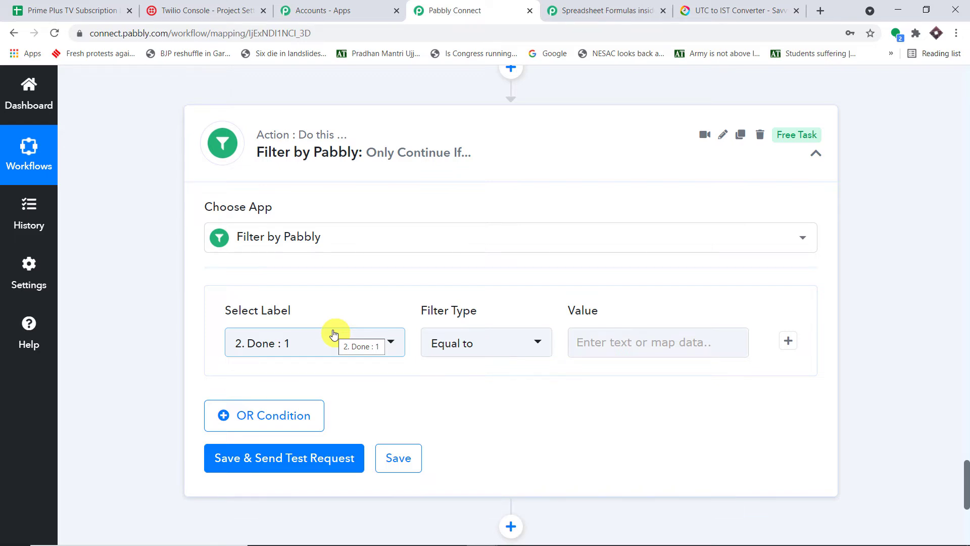
Set the first filter condition's value to 5 and its filter type to Less than.
{"action": "left_click", "coordinate": [611, 347]}
{"action": "type", "text": "5"}
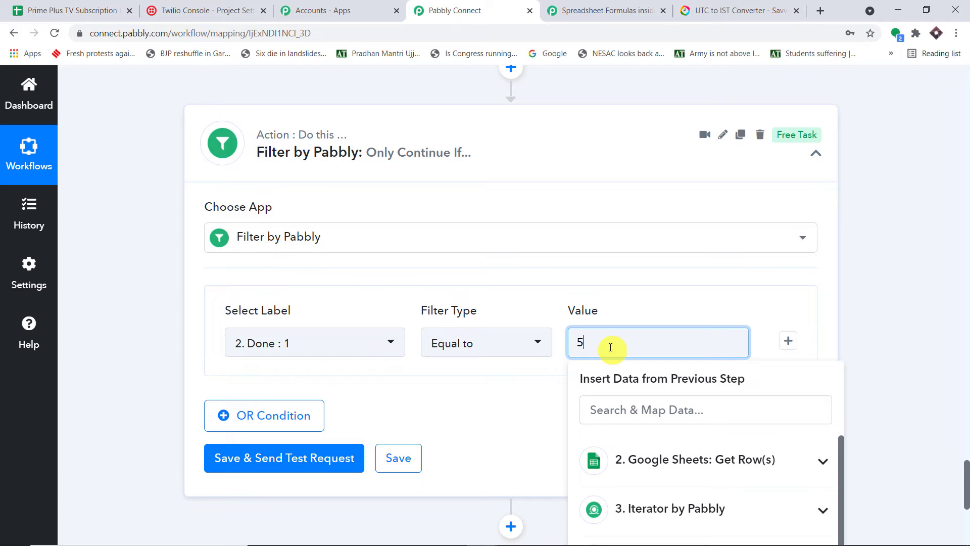
{"action": "left_click", "coordinate": [444, 399]}
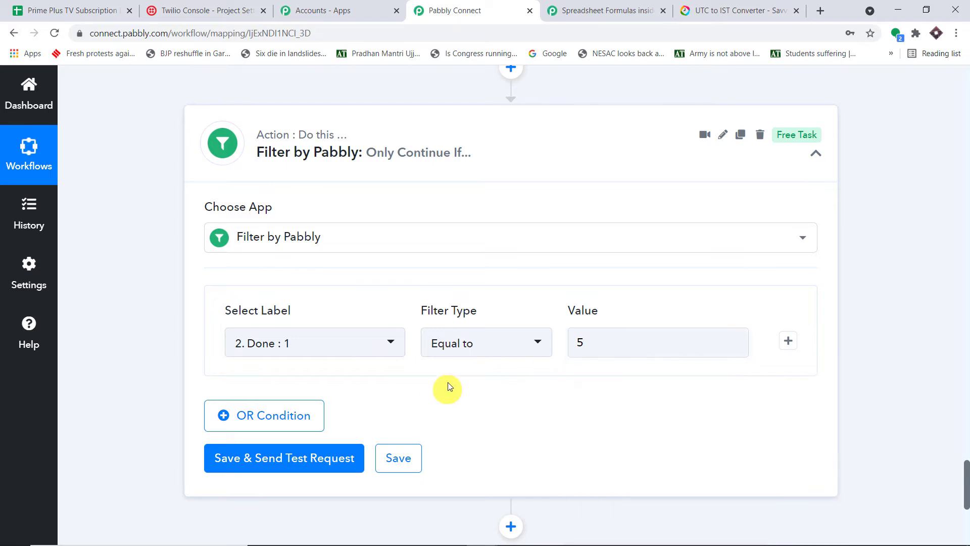
{"action": "left_click", "coordinate": [488, 346]}
{"action": "scroll", "coordinate": [531, 213], "scroll_direction": "down", "scroll_amount": 1}
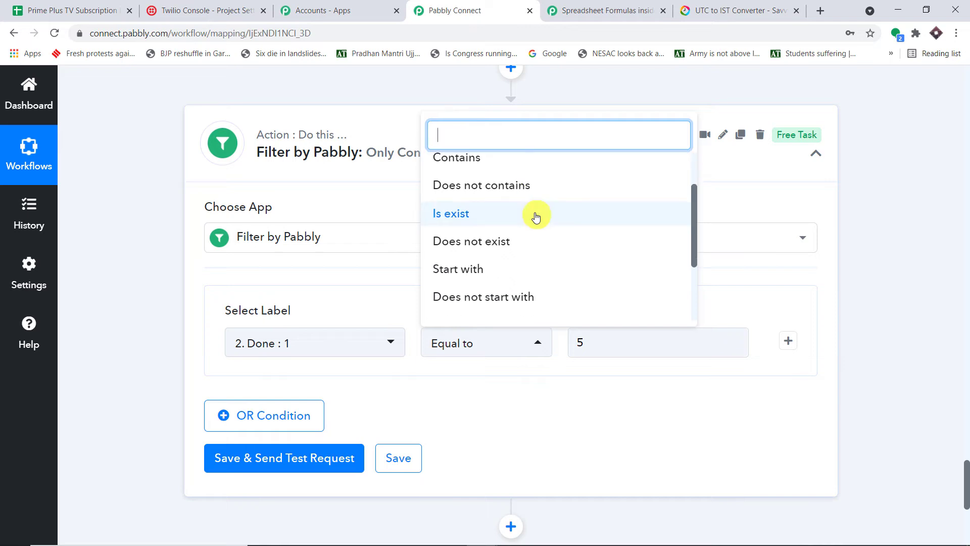
{"action": "scroll", "coordinate": [548, 253], "scroll_direction": "down", "scroll_amount": 1}
{"action": "scroll", "coordinate": [548, 258], "scroll_direction": "down", "scroll_amount": 1}
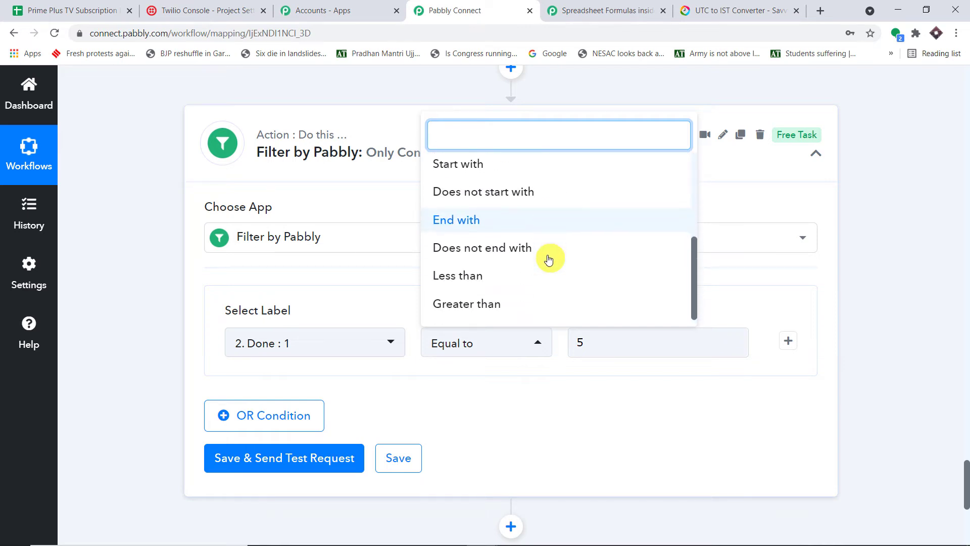
{"action": "left_click", "coordinate": [515, 285]}
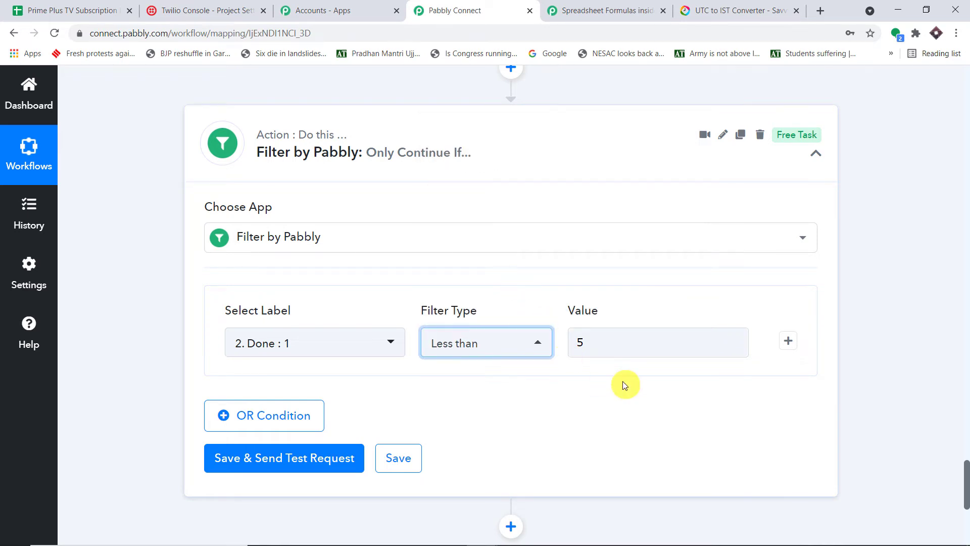
Select the Number Formatter's Result as the label of the first filter condition.
{"action": "left_click", "coordinate": [360, 349]}
{"action": "scroll", "coordinate": [444, 273], "scroll_direction": "down", "scroll_amount": 1}
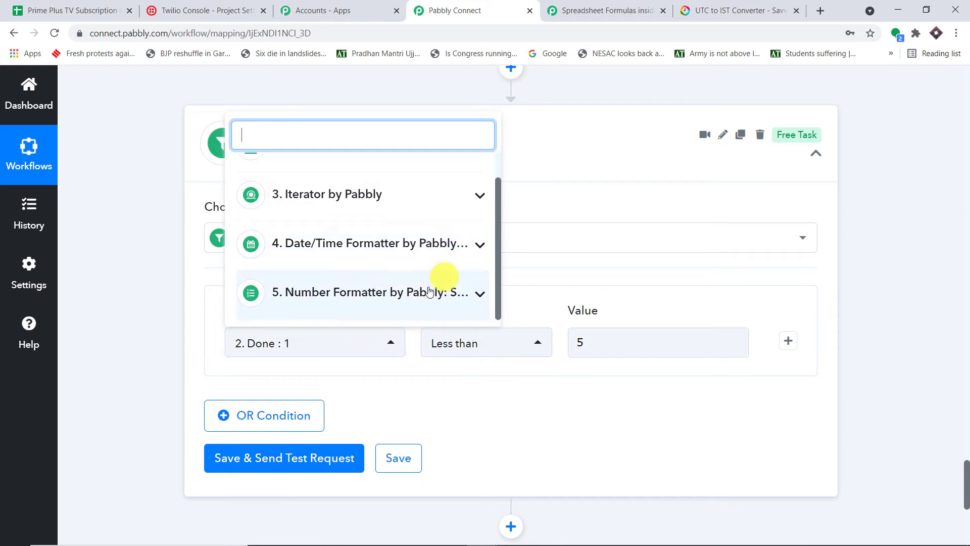
{"action": "left_click", "coordinate": [414, 295]}
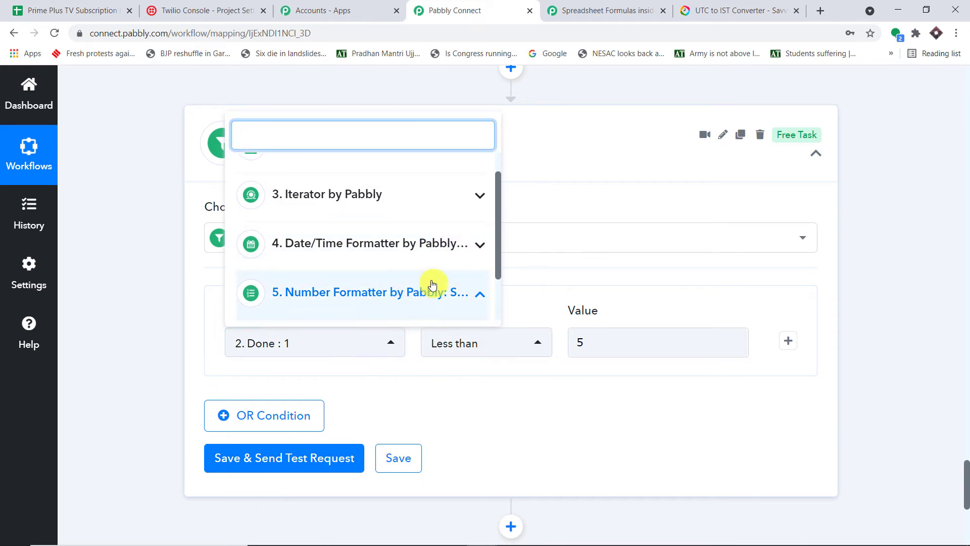
{"action": "scroll", "coordinate": [433, 281], "scroll_direction": "down", "scroll_amount": 1}
{"action": "left_click", "coordinate": [392, 301]}
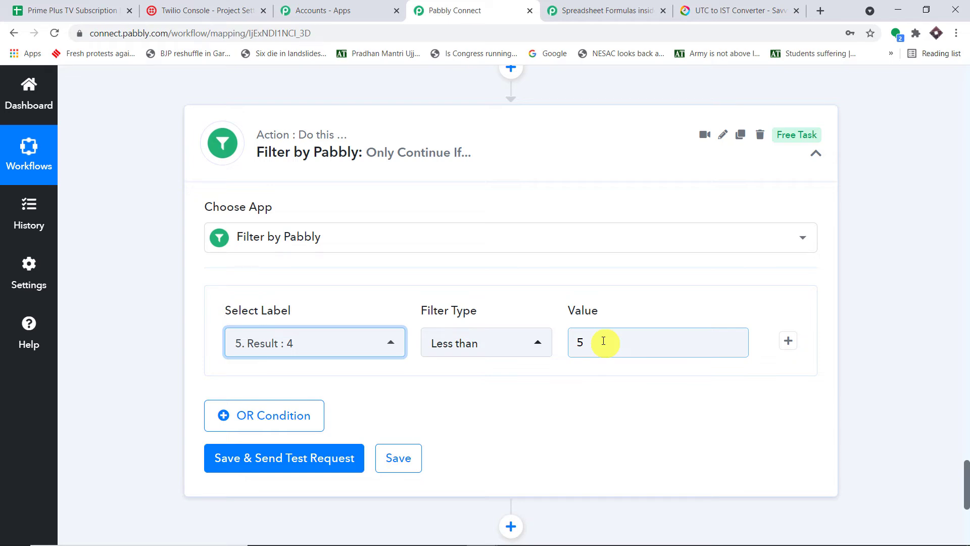
Examine the Date of Expiry entries in rows 3, 9, 14 and 15 of the subscription sheet and return to the workflow.
{"action": "left_click", "coordinate": [63, 10]}
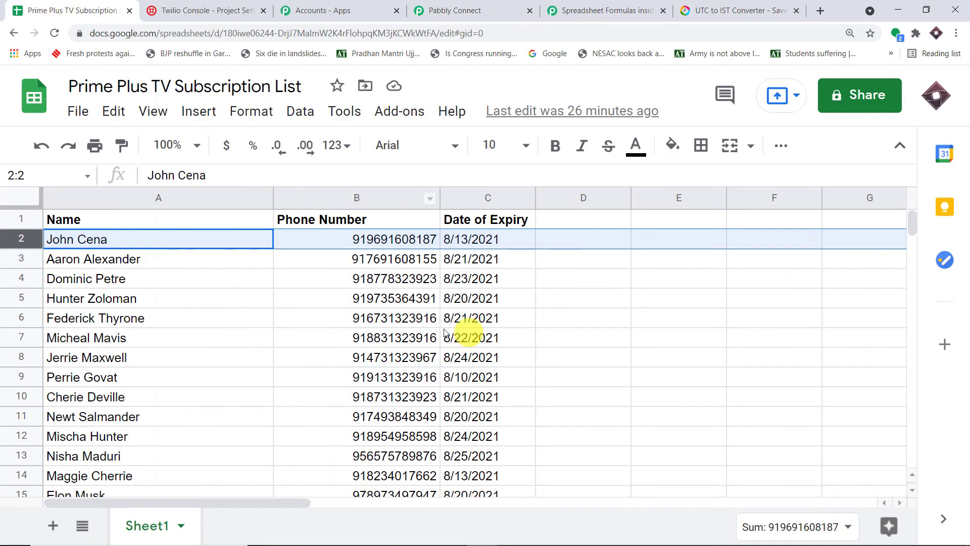
{"action": "left_click", "coordinate": [474, 260]}
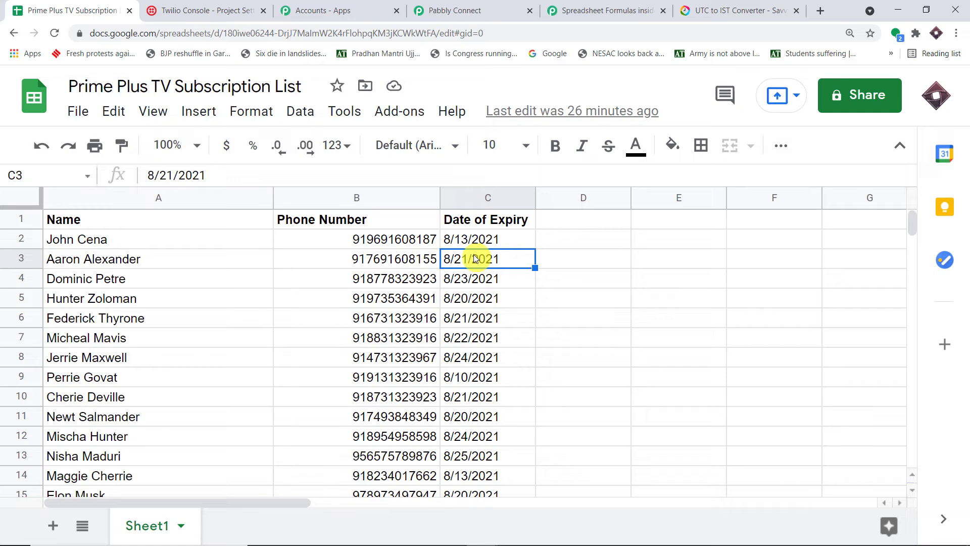
{"action": "left_click", "coordinate": [614, 9]}
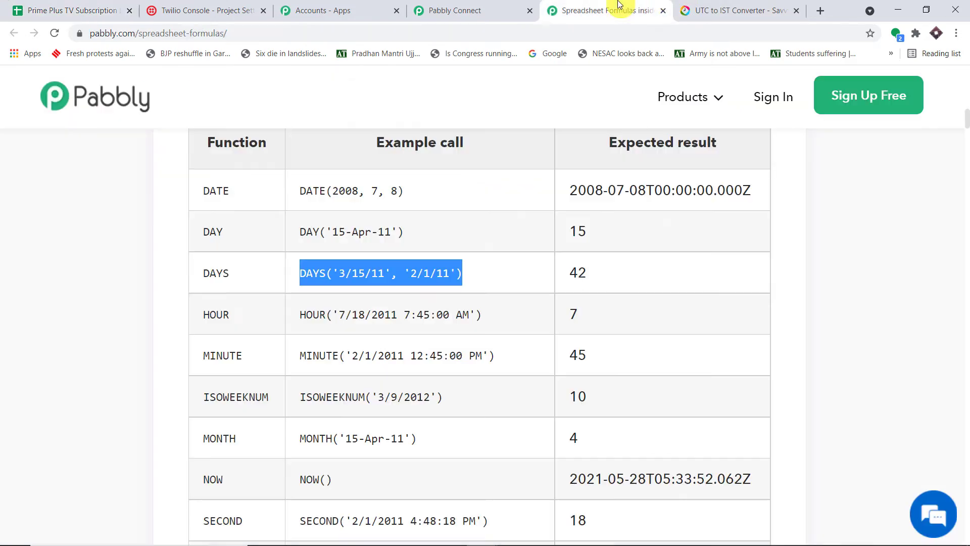
{"action": "left_click", "coordinate": [9, 7]}
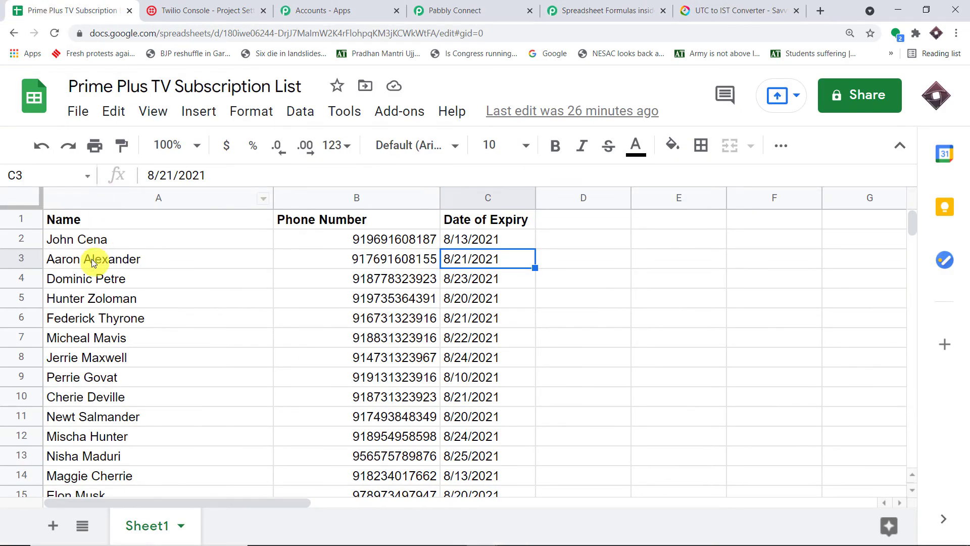
{"action": "scroll", "coordinate": [510, 336], "scroll_direction": "down", "scroll_amount": 2}
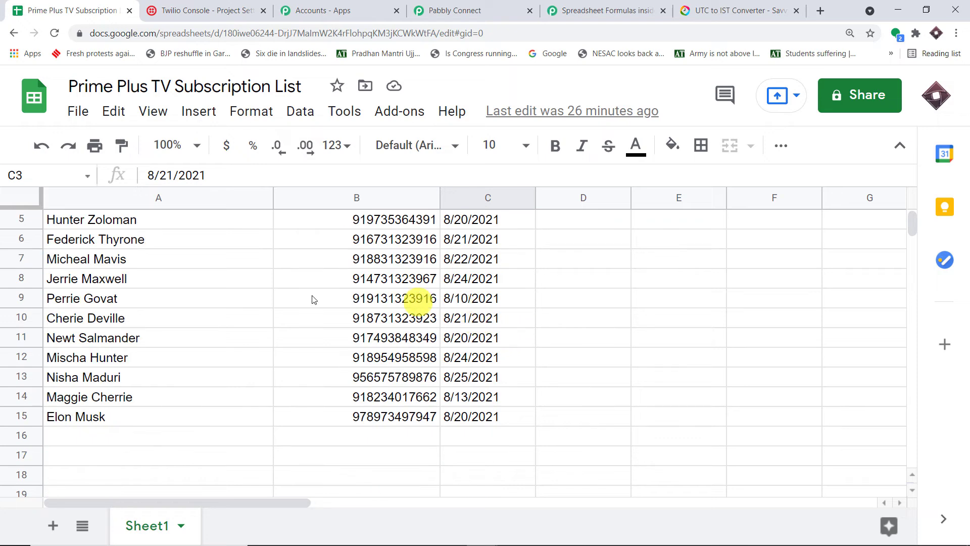
{"action": "left_click", "coordinate": [147, 300]}
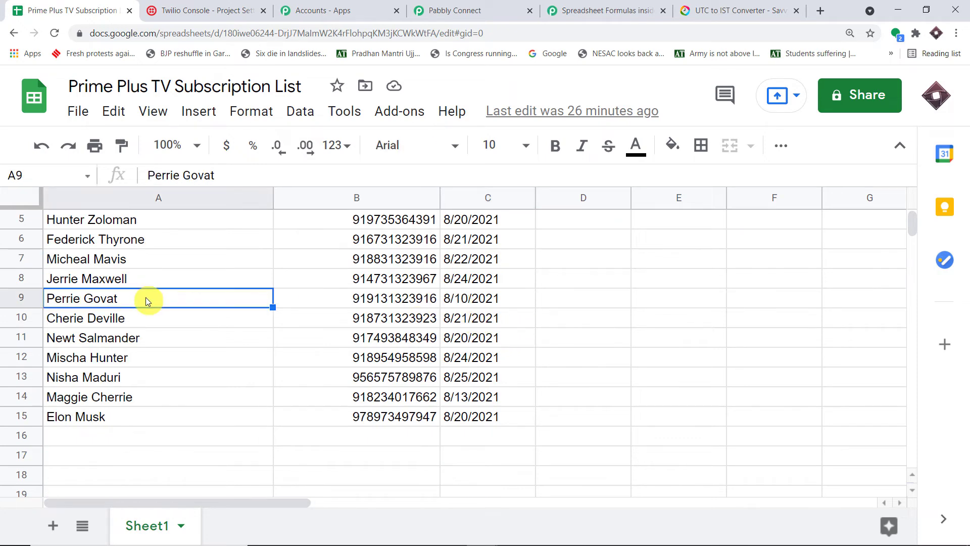
{"action": "left_click", "coordinate": [489, 299]}
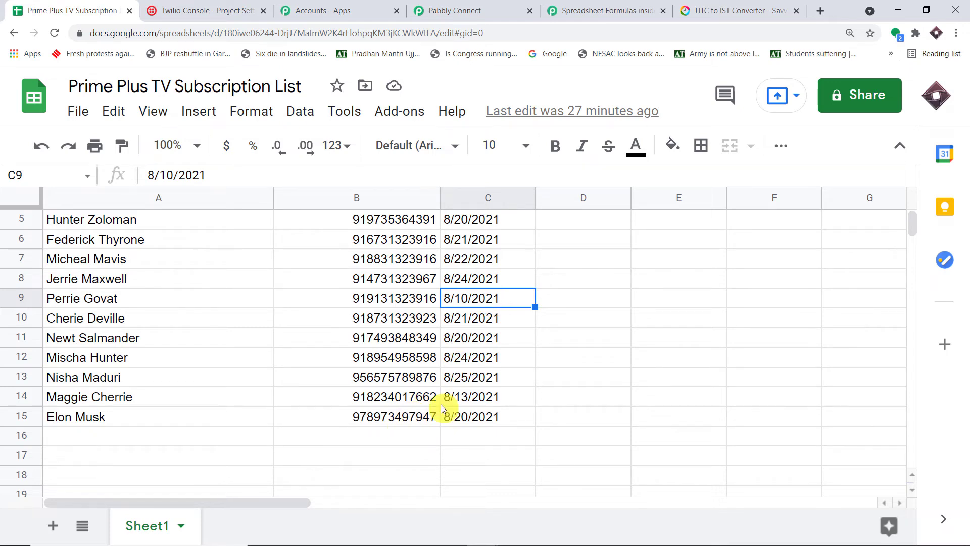
{"action": "left_click", "coordinate": [461, 400]}
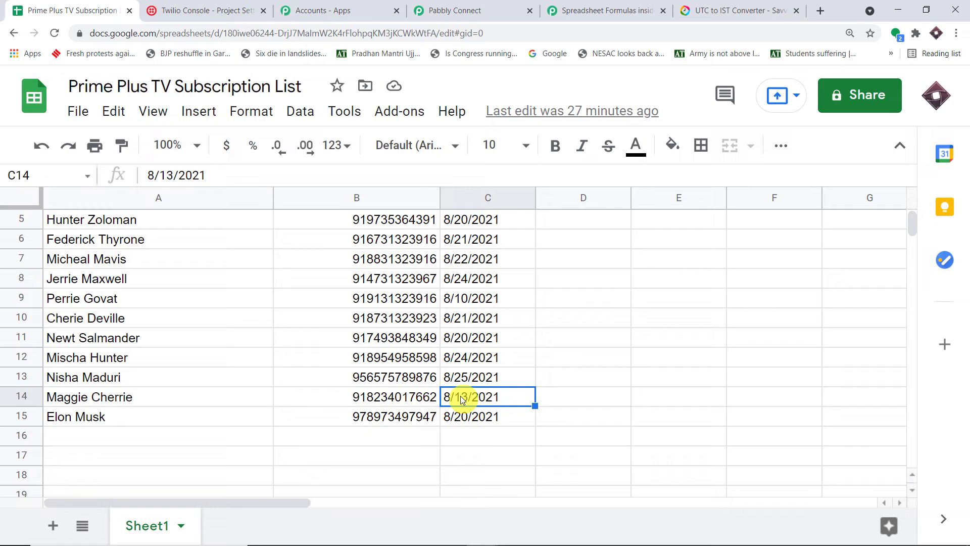
{"action": "left_click", "coordinate": [469, 420]}
{"action": "left_click", "coordinate": [111, 427]}
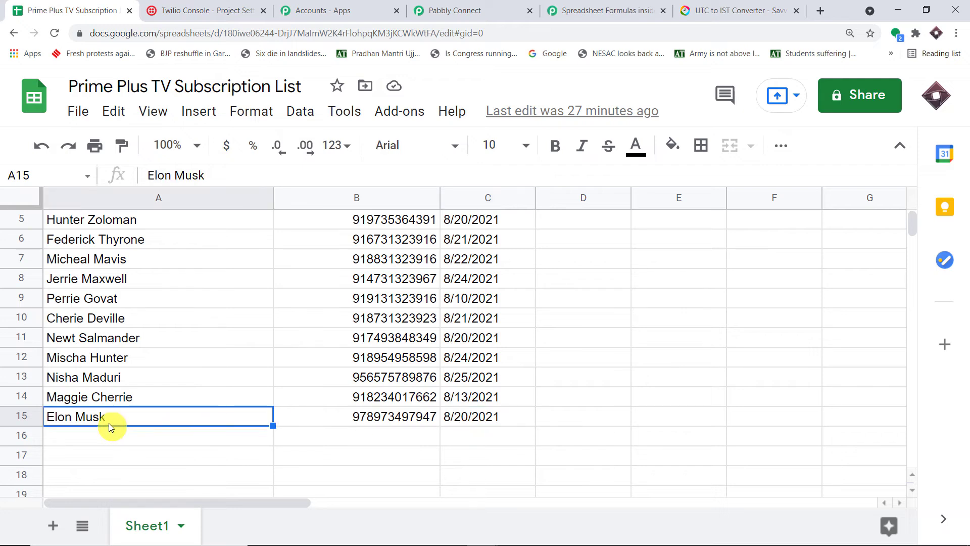
{"action": "left_click", "coordinate": [484, 421]}
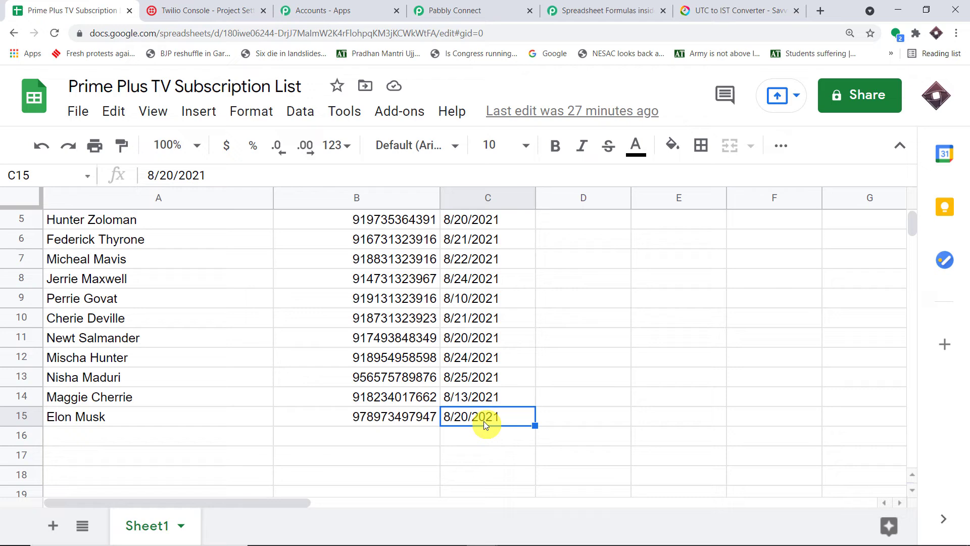
{"action": "left_click", "coordinate": [444, 10]}
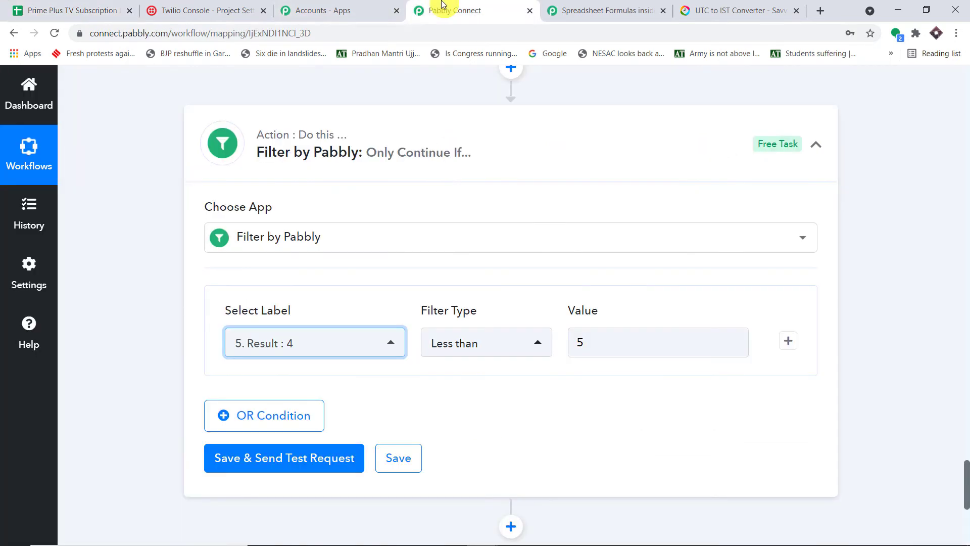
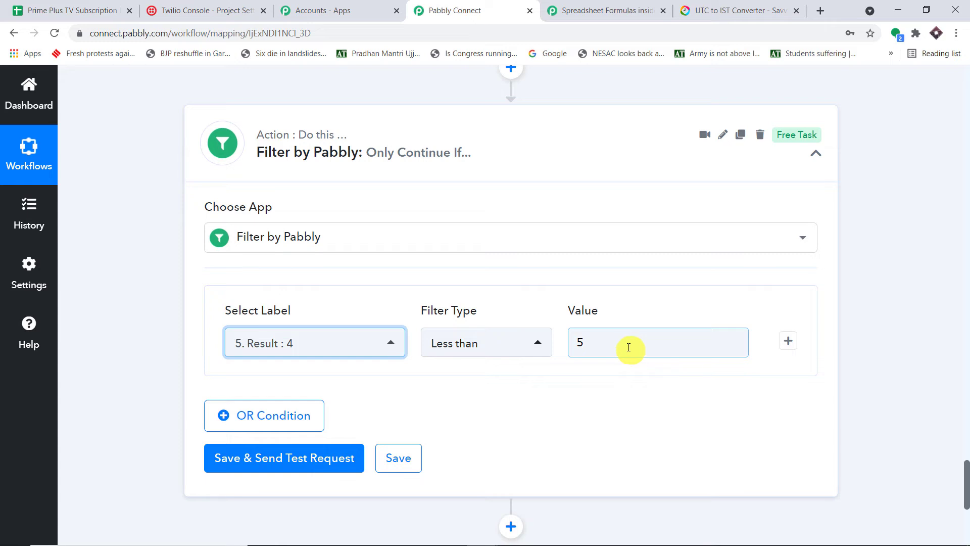
Add a second condition to the same filter group with the value -1 and the filter type Greater than.
{"action": "left_click", "coordinate": [789, 342]}
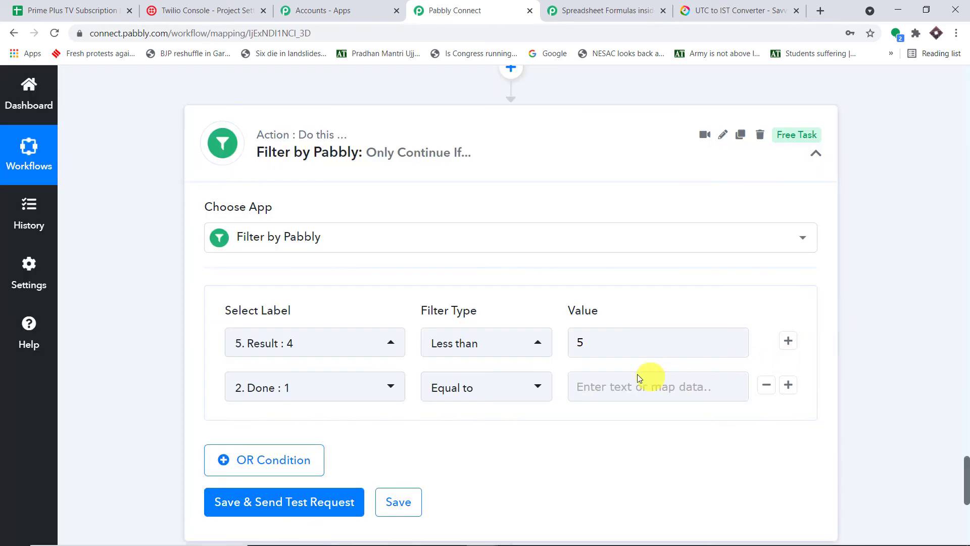
{"action": "left_click", "coordinate": [638, 380]}
{"action": "type", "text": "-1"}
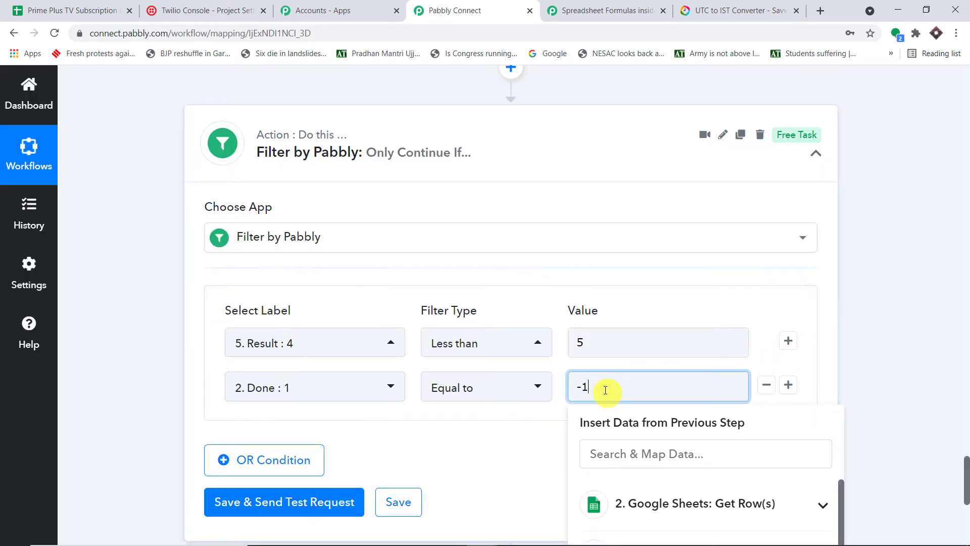
{"action": "left_click", "coordinate": [926, 270]}
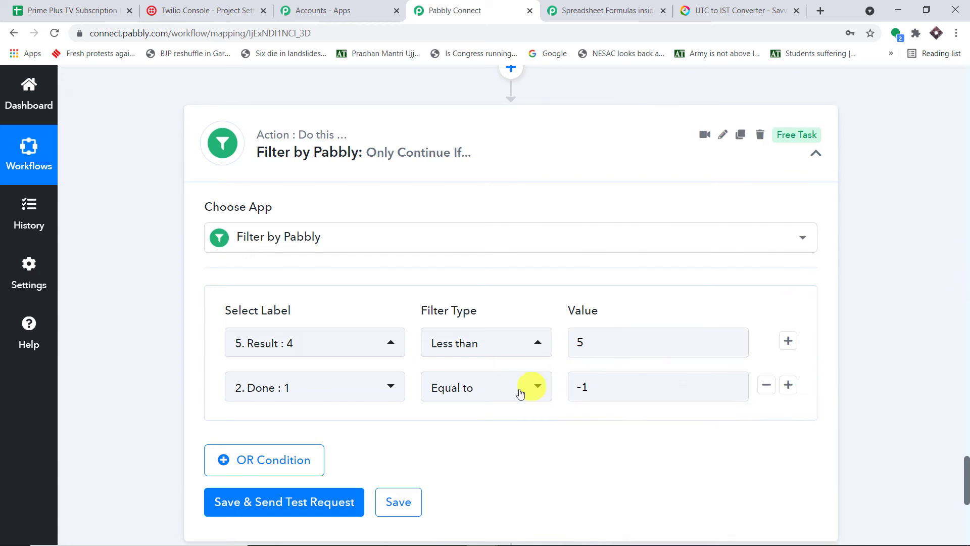
{"action": "left_click", "coordinate": [498, 394]}
{"action": "scroll", "coordinate": [558, 290], "scroll_direction": "down", "scroll_amount": 2}
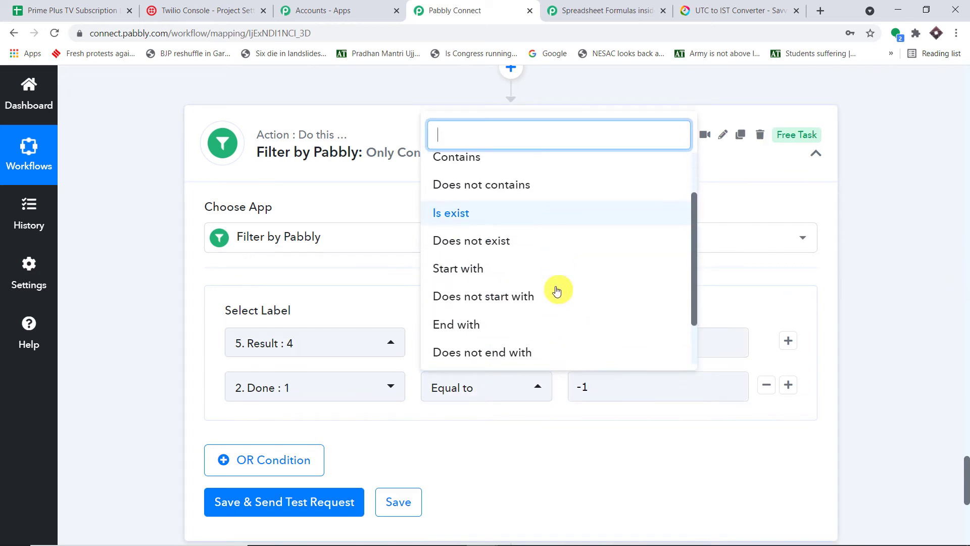
{"action": "scroll", "coordinate": [513, 221], "scroll_direction": "up", "scroll_amount": 1}
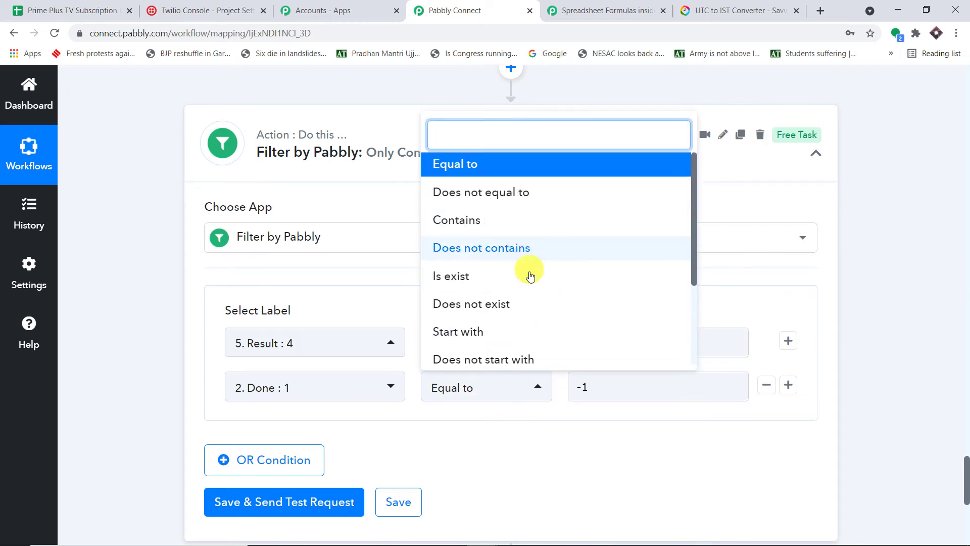
{"action": "scroll", "coordinate": [537, 288], "scroll_direction": "down", "scroll_amount": 1}
{"action": "scroll", "coordinate": [530, 337], "scroll_direction": "down", "scroll_amount": 1}
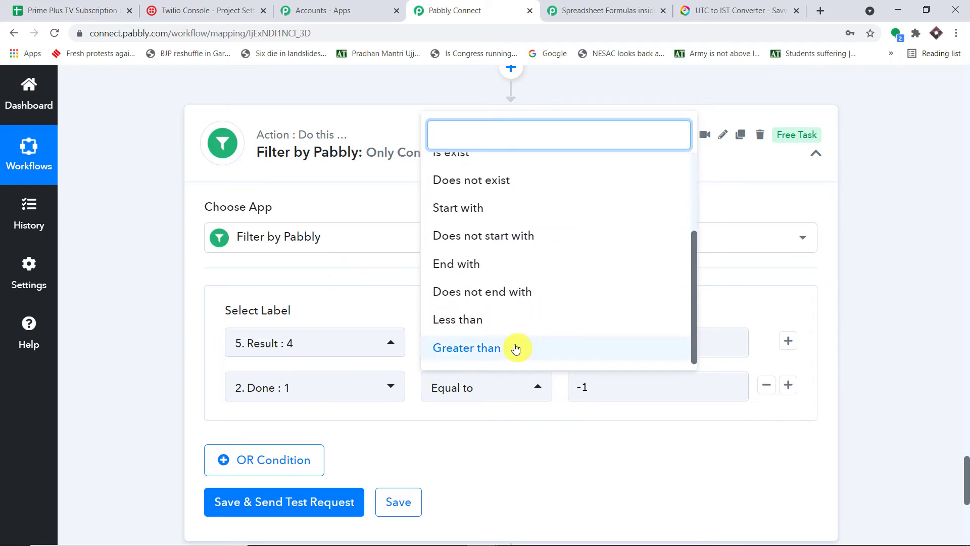
{"action": "left_click", "coordinate": [514, 347]}
Select the Number Formatter's Result as the label of the second filter condition.
{"action": "left_click", "coordinate": [338, 384]}
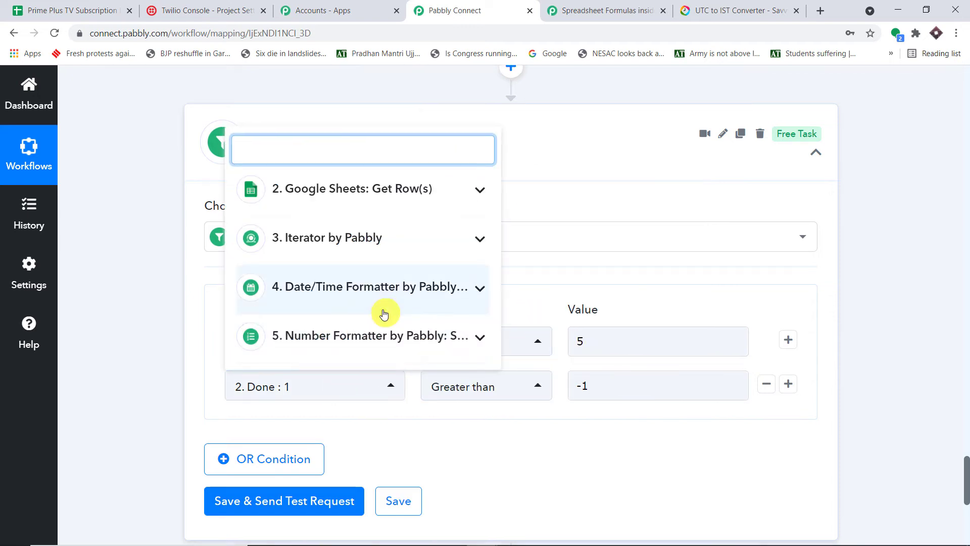
{"action": "scroll", "coordinate": [390, 303], "scroll_direction": "down", "scroll_amount": 2}
{"action": "scroll", "coordinate": [405, 455], "scroll_direction": "down", "scroll_amount": 1}
{"action": "left_click", "coordinate": [390, 467]}
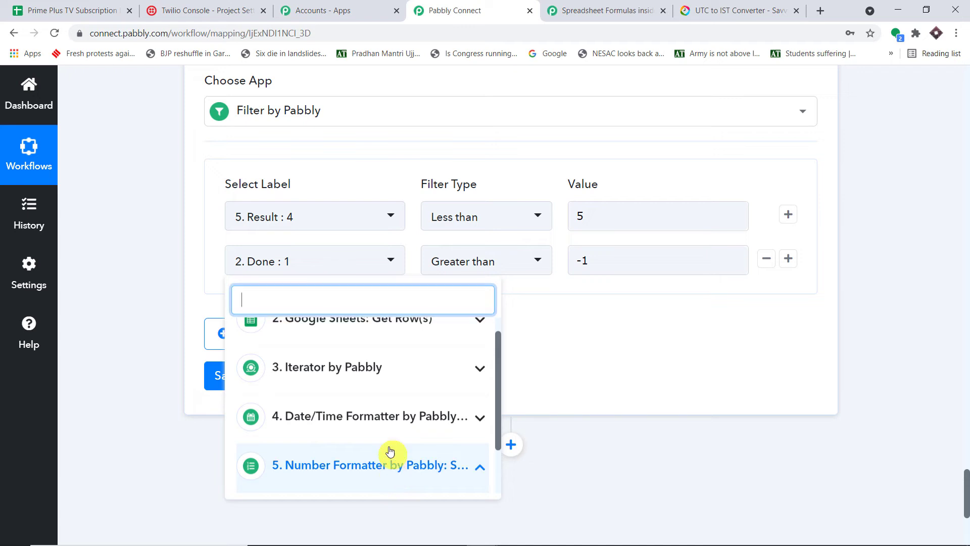
{"action": "scroll", "coordinate": [404, 465], "scroll_direction": "down", "scroll_amount": 1}
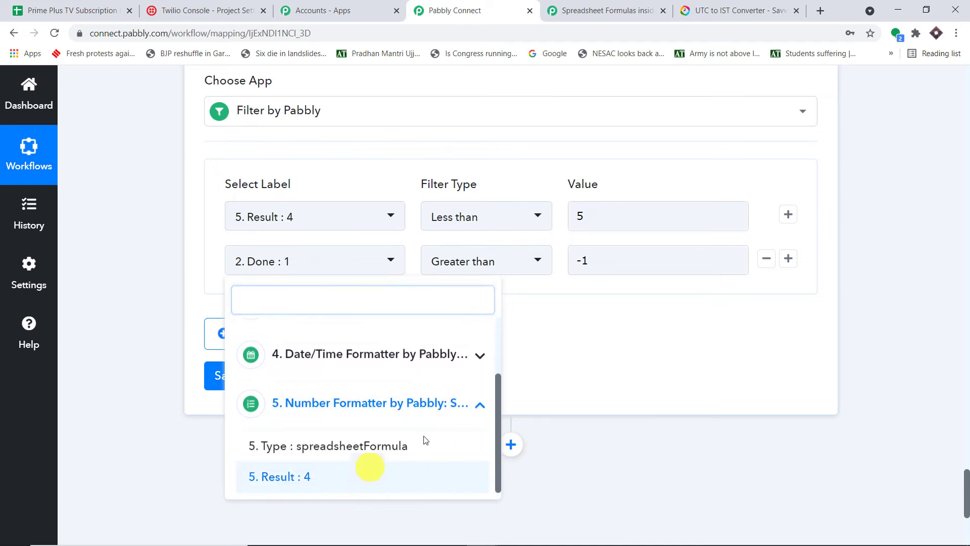
{"action": "left_click", "coordinate": [365, 473]}
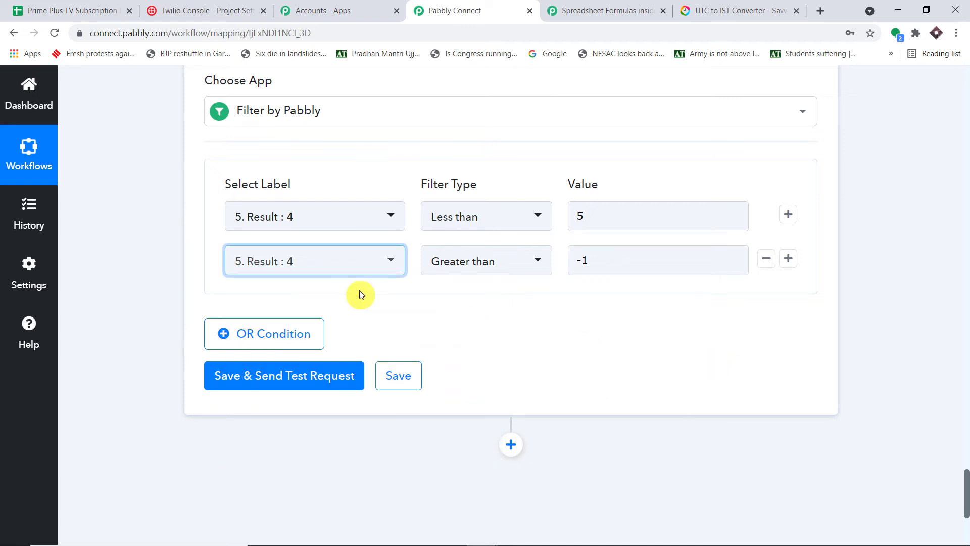
{"action": "left_click", "coordinate": [541, 325]}
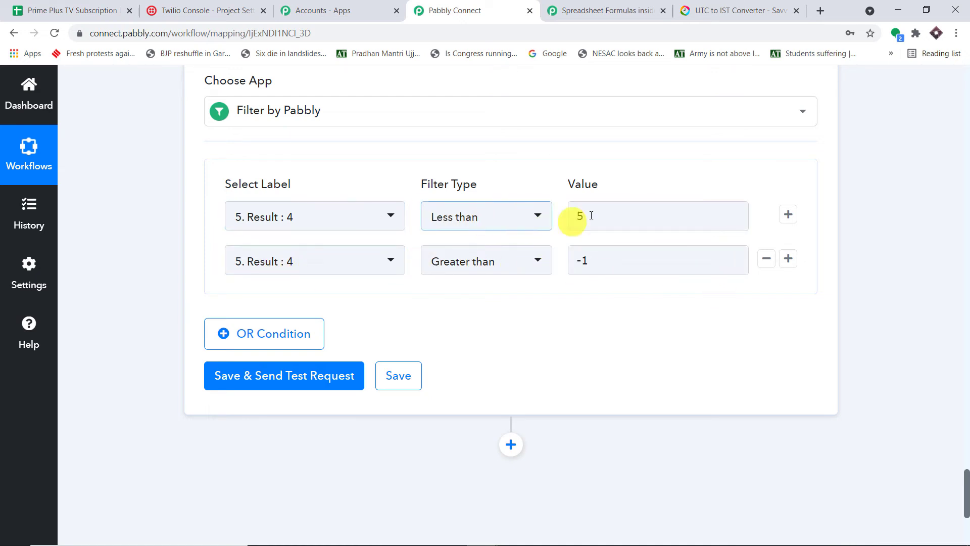
Save the filter with a test request and check the status and message in its response.
{"action": "scroll", "coordinate": [281, 275], "scroll_direction": "down", "scroll_amount": 1}
{"action": "left_click", "coordinate": [259, 309]}
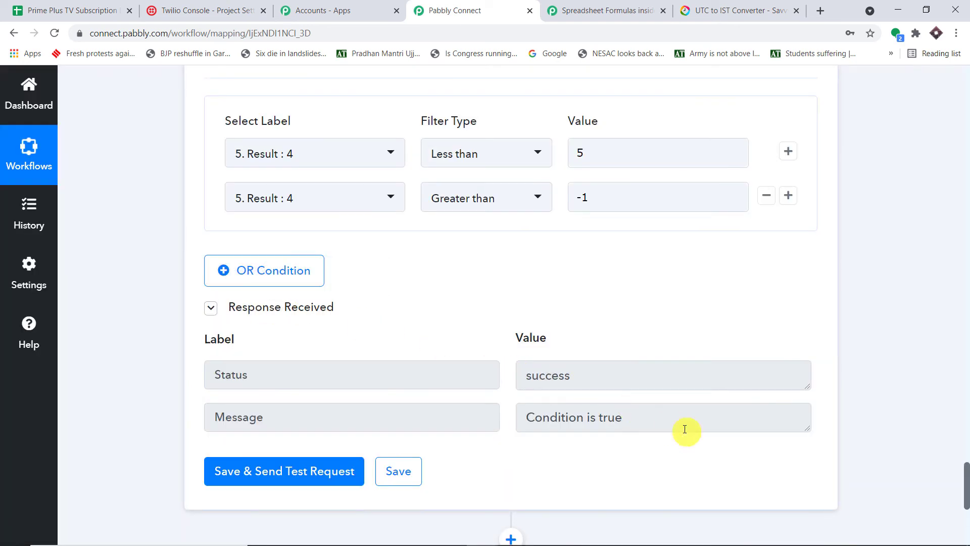
{"action": "left_click_drag", "start_coordinate": [684, 427], "coordinate": [356, 410]}
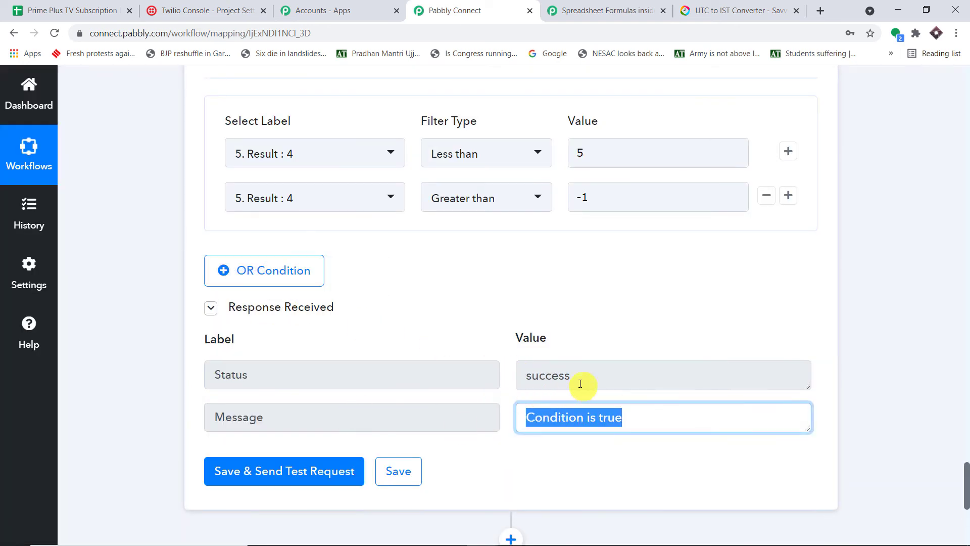
{"action": "left_click_drag", "start_coordinate": [581, 381], "coordinate": [288, 384]}
{"action": "scroll", "coordinate": [644, 329], "scroll_direction": "down", "scroll_amount": 2}
{"action": "left_click_drag", "start_coordinate": [641, 300], "coordinate": [377, 295]}
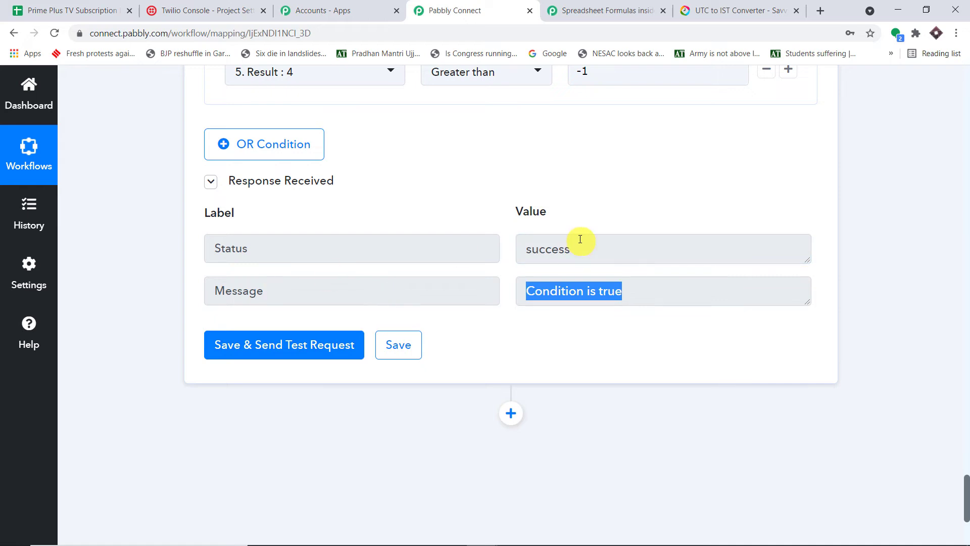
{"action": "left_click_drag", "start_coordinate": [609, 253], "coordinate": [26, 263]}
{"action": "scroll", "coordinate": [484, 227], "scroll_direction": "down", "scroll_amount": 1}
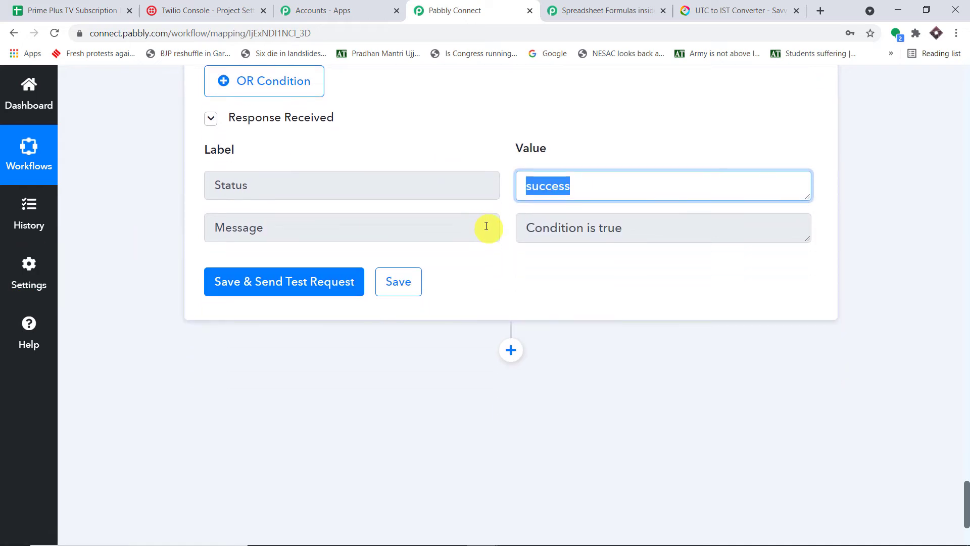
Add a Twilio action after the filter with the action event Send SMS Message.
{"action": "scroll", "coordinate": [794, 205], "scroll_direction": "up", "scroll_amount": 3}
{"action": "scroll", "coordinate": [677, 238], "scroll_direction": "down", "scroll_amount": 5}
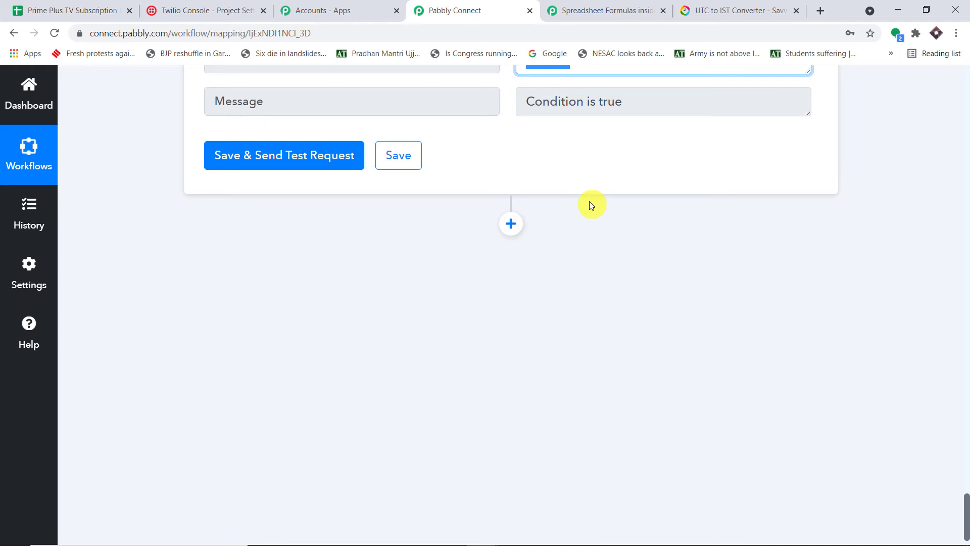
{"action": "scroll", "coordinate": [591, 200], "scroll_direction": "up", "scroll_amount": 1}
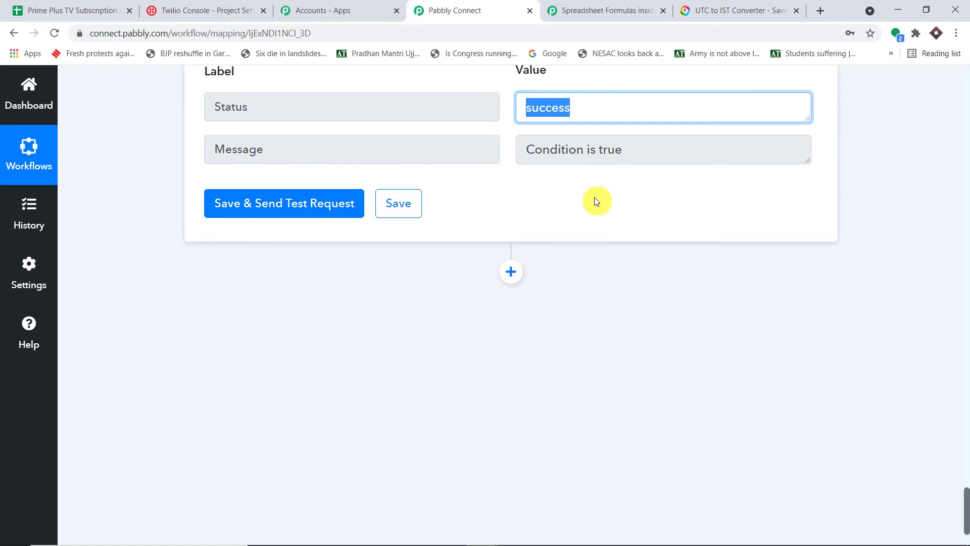
{"action": "scroll", "coordinate": [594, 197], "scroll_direction": "down", "scroll_amount": 2}
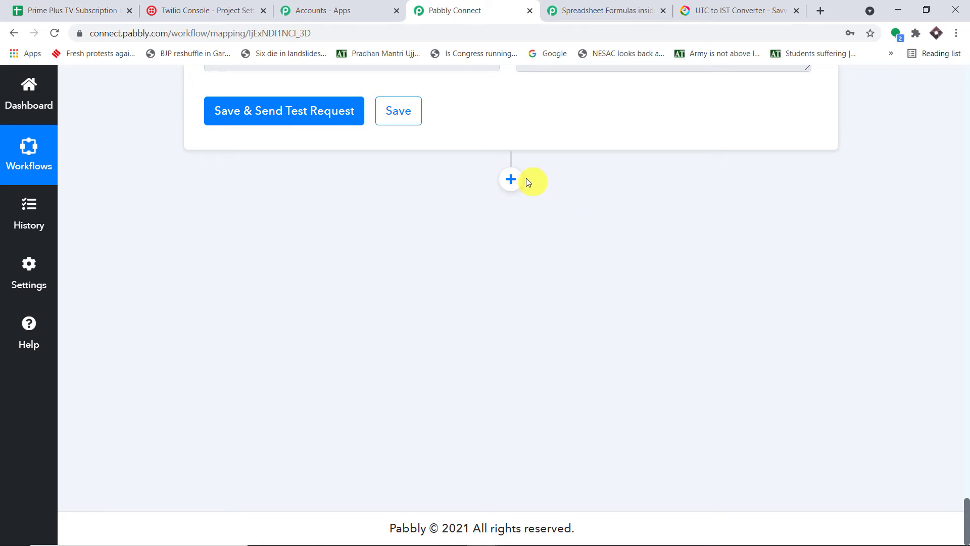
{"action": "left_click", "coordinate": [512, 180]}
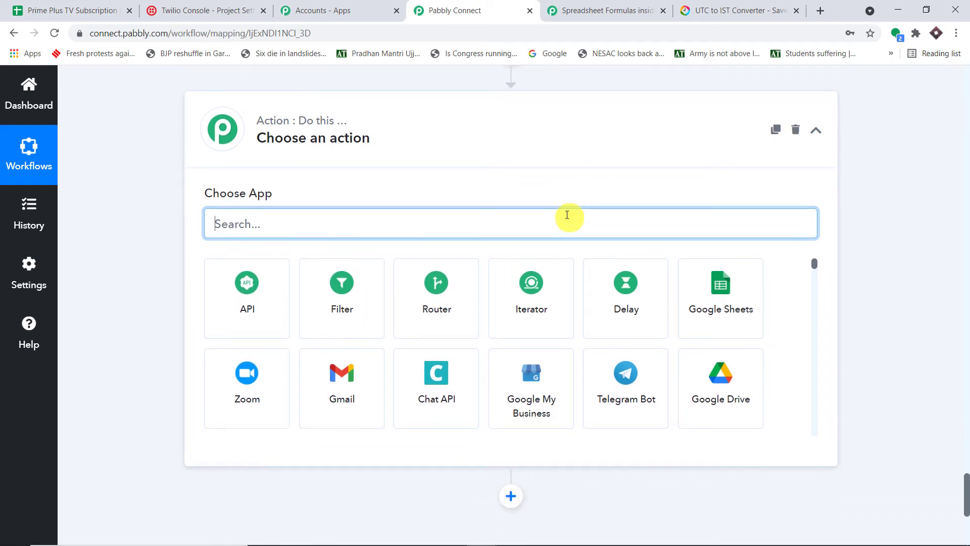
{"action": "scroll", "coordinate": [567, 214], "scroll_direction": "down", "scroll_amount": 1}
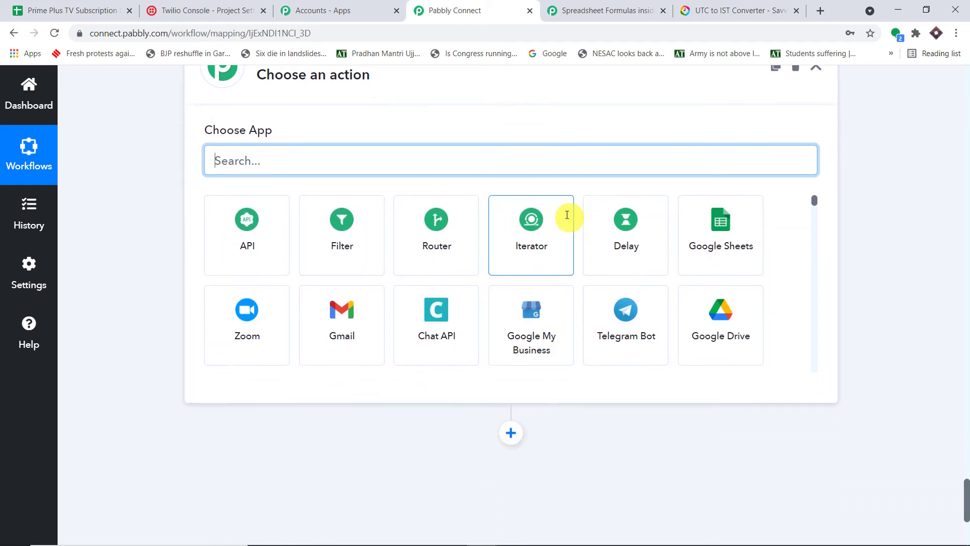
{"action": "type", "text": "twili"}
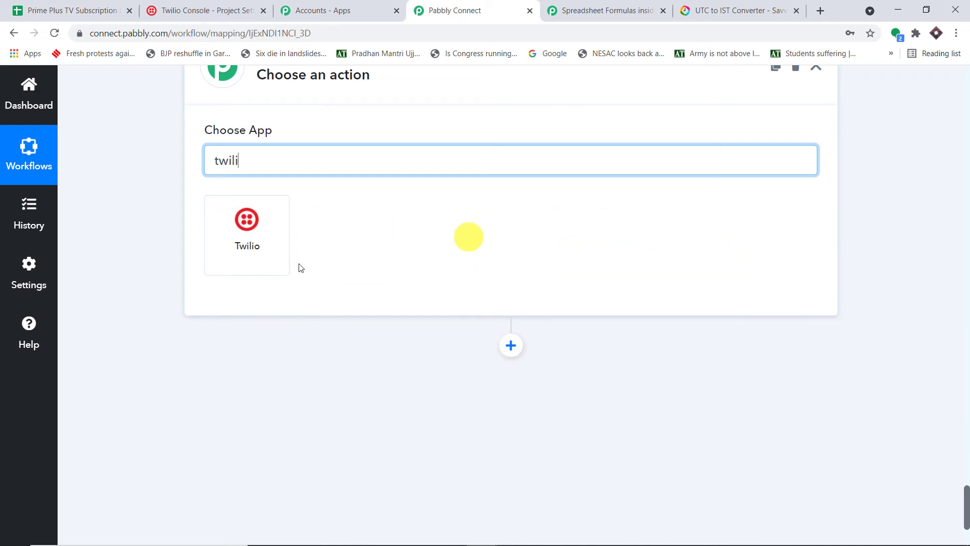
{"action": "left_click", "coordinate": [268, 248]}
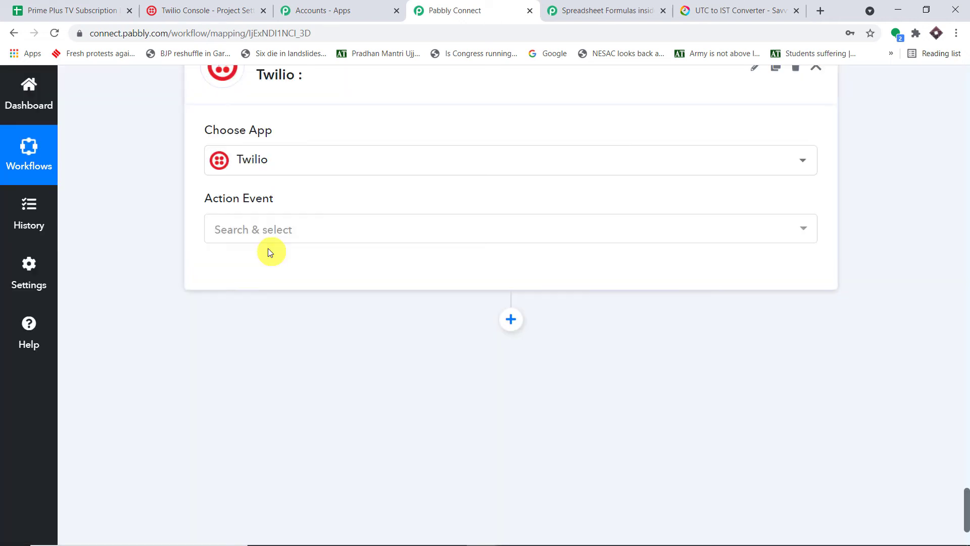
{"action": "left_click", "coordinate": [318, 230]}
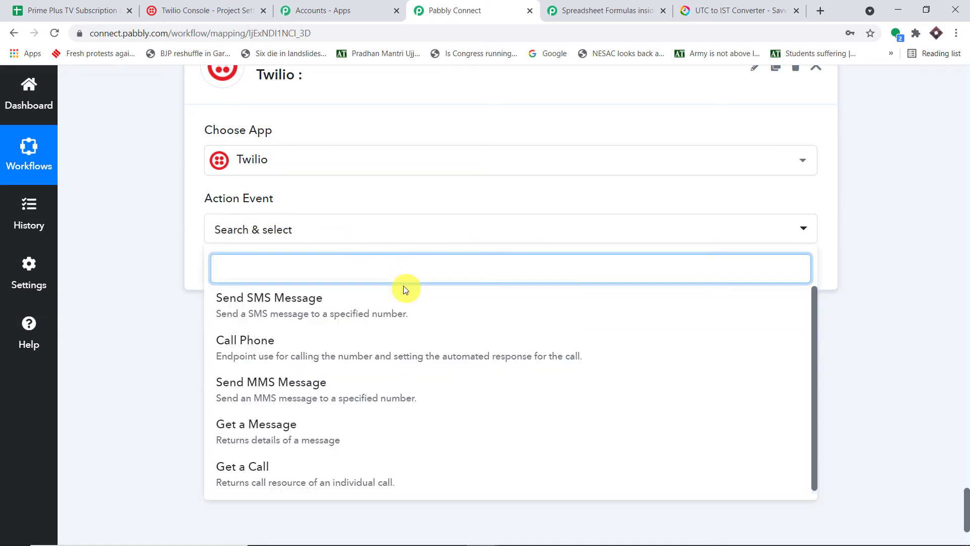
{"action": "left_click", "coordinate": [388, 308]}
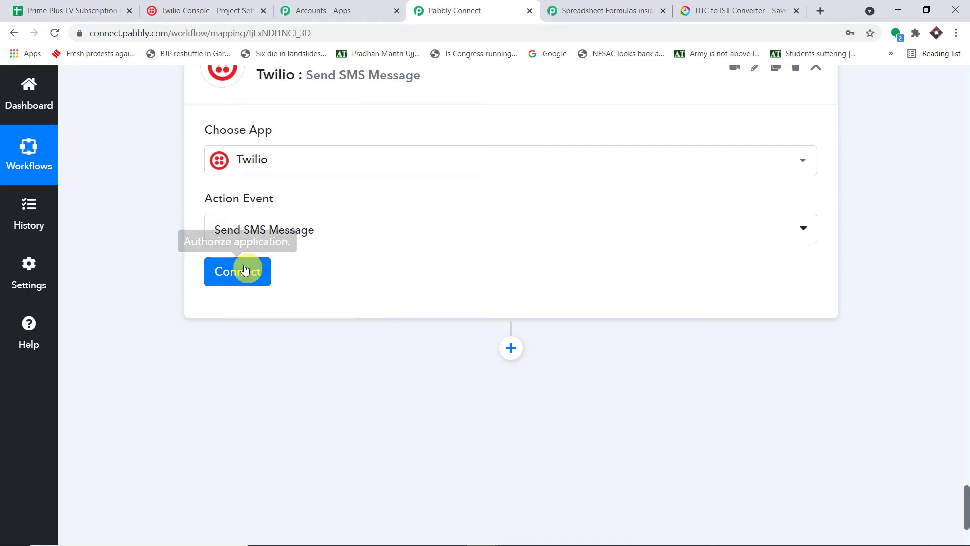
Start connecting a Twilio account to the SMS action by adding a new connection.
{"action": "left_click", "coordinate": [245, 269]}
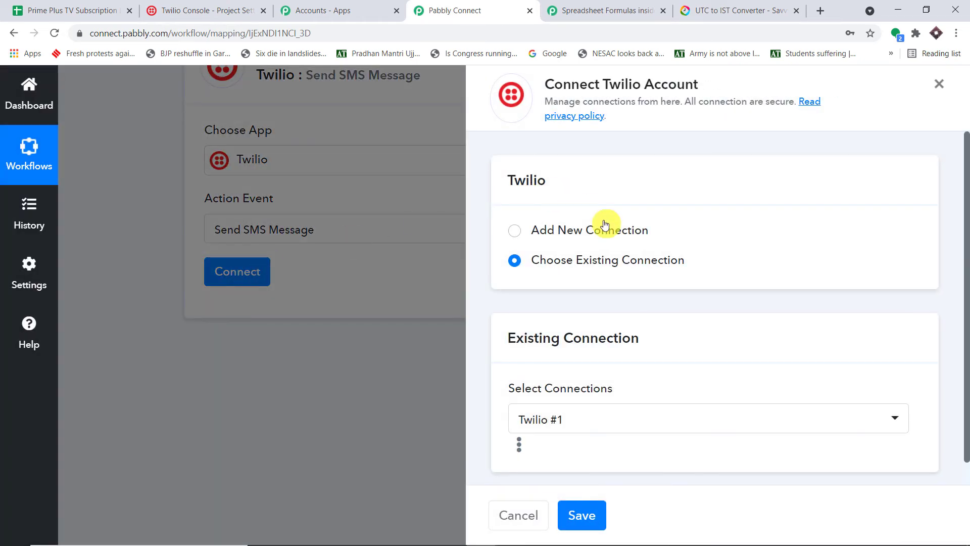
{"action": "left_click", "coordinate": [605, 227]}
{"action": "scroll", "coordinate": [584, 331], "scroll_direction": "down", "scroll_amount": 3}
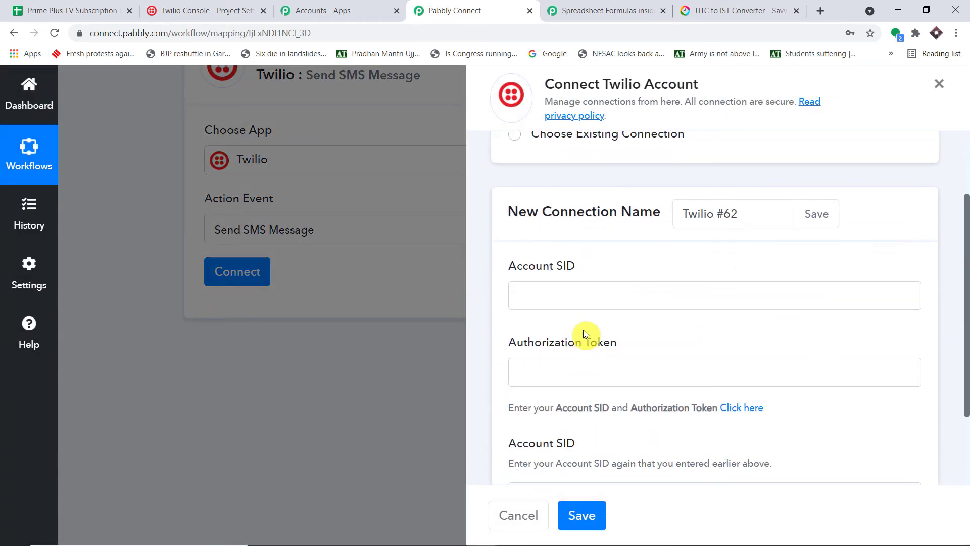
{"action": "scroll", "coordinate": [592, 293], "scroll_direction": "down", "scroll_amount": 2}
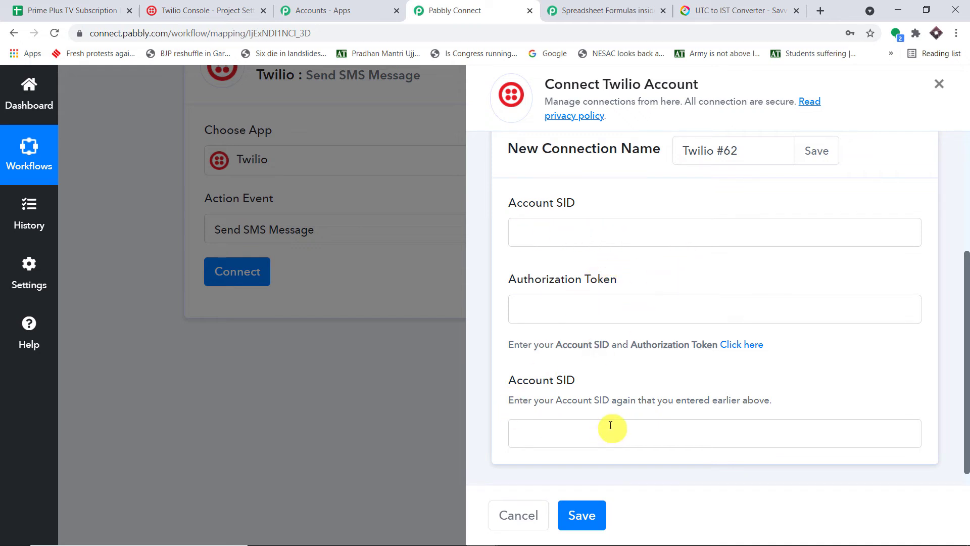
Switch to the Twilio console, open the project settings and copy the Account SID from the live credentials.
{"action": "left_click", "coordinate": [210, 10]}
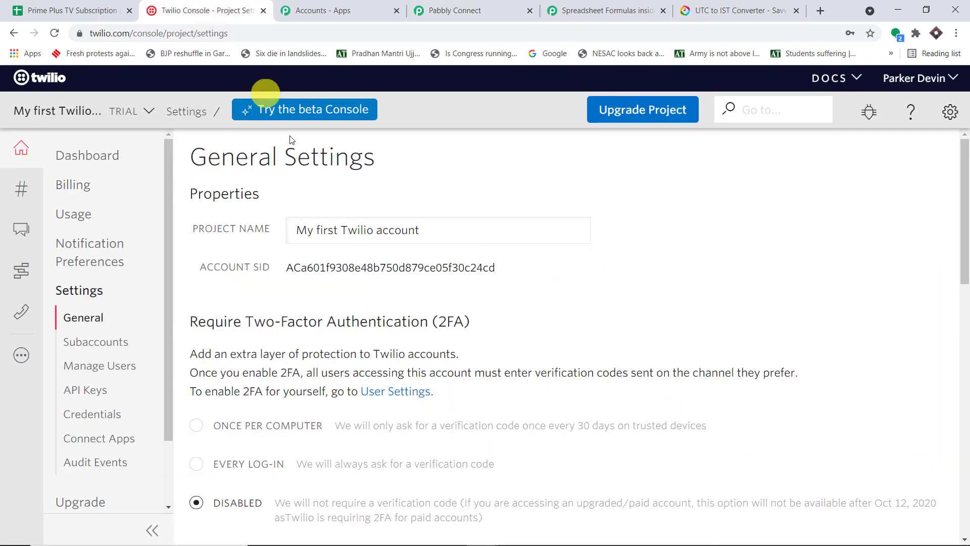
{"action": "left_click", "coordinate": [955, 113]}
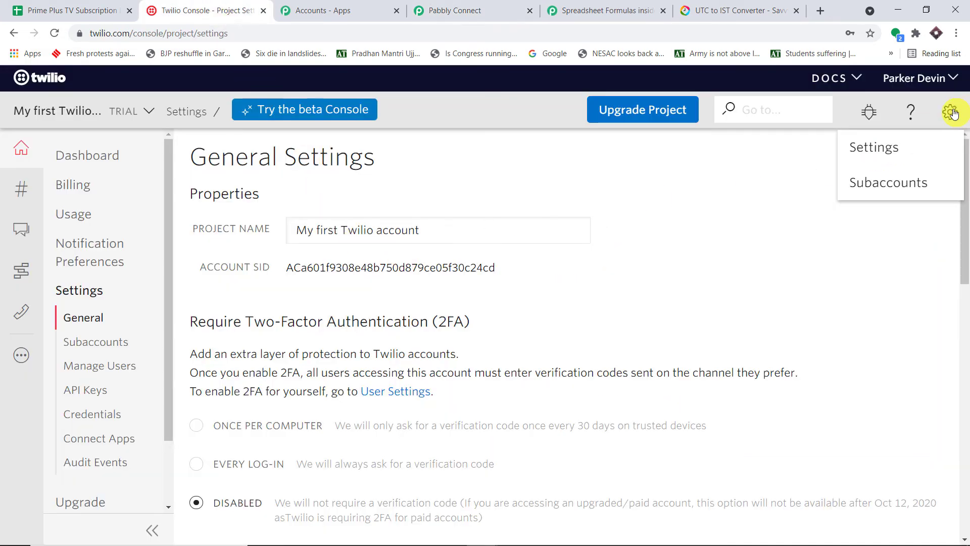
{"action": "left_click", "coordinate": [890, 147]}
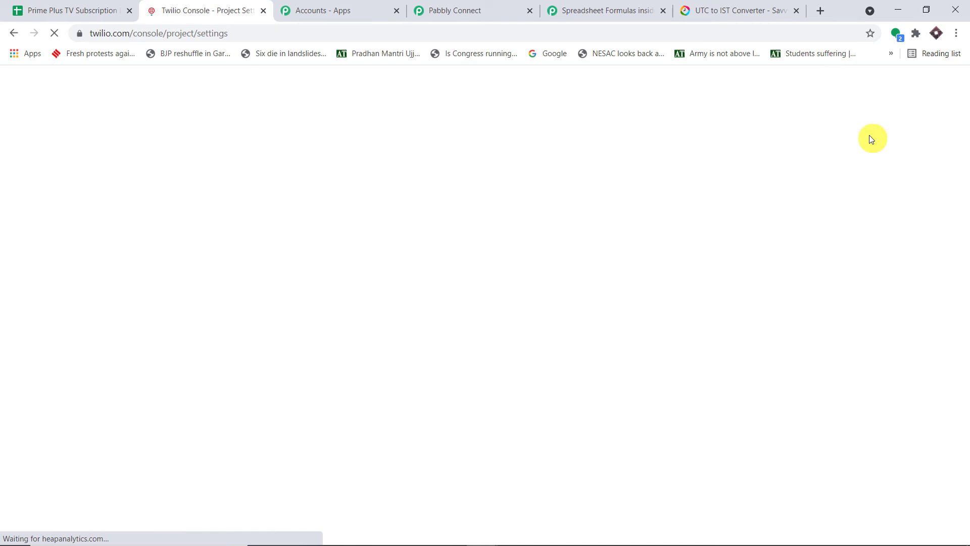
{"action": "scroll", "coordinate": [746, 238], "scroll_direction": "down", "scroll_amount": 9}
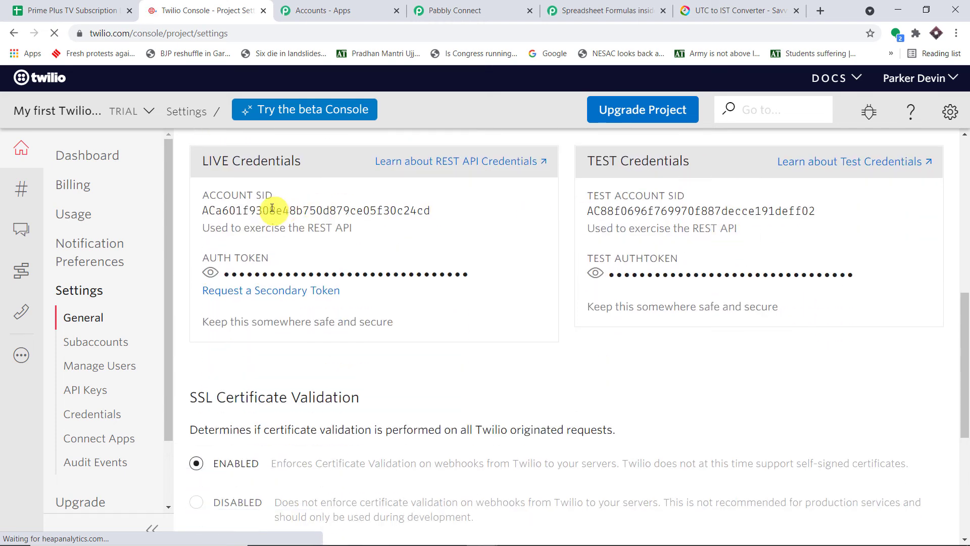
{"action": "double_click", "coordinate": [275, 209]}
{"action": "right_click", "coordinate": [275, 210]}
{"action": "left_click", "coordinate": [288, 216]}
Return to the Pabbly Connect workflow and paste the copied Account SID into both Account SID fields of the new Twilio connection.
{"action": "left_click", "coordinate": [596, 11]}
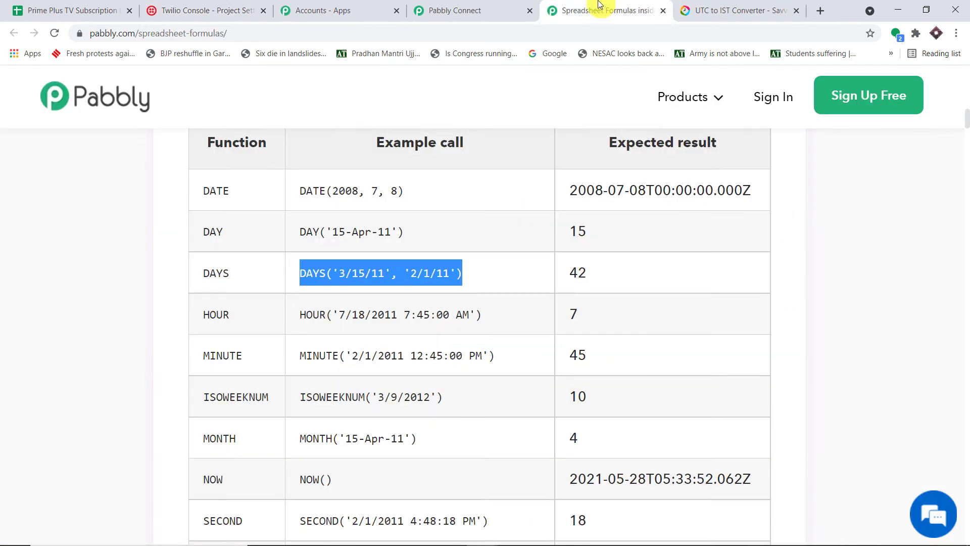
{"action": "left_click", "coordinate": [471, 9]}
{"action": "left_click", "coordinate": [557, 229]}
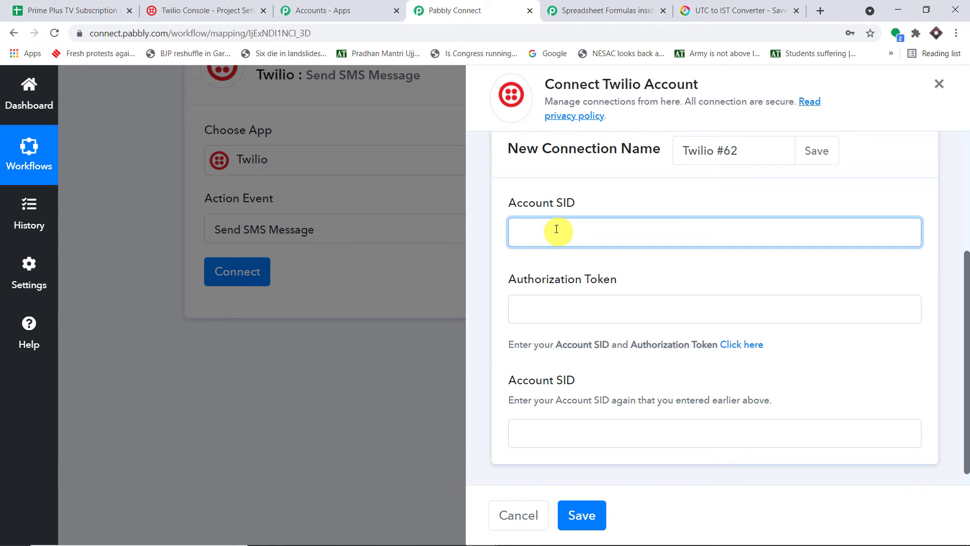
{"action": "key", "text": "ctrl+v"}
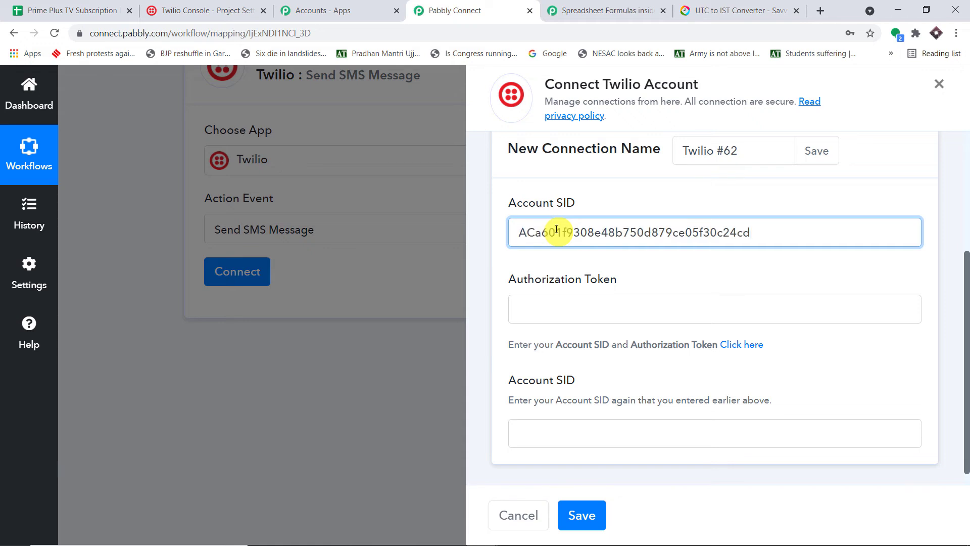
{"action": "left_click", "coordinate": [561, 430]}
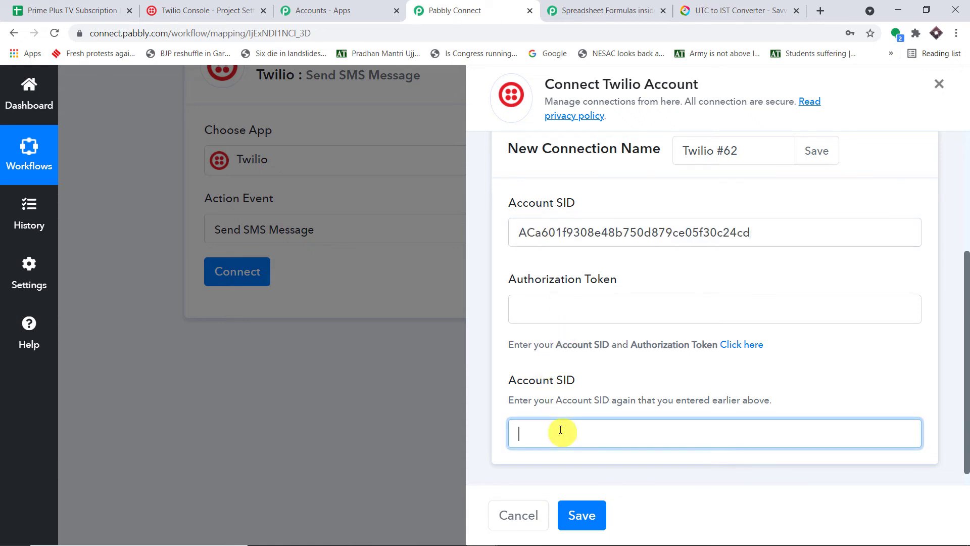
{"action": "key", "text": "ctrl+v"}
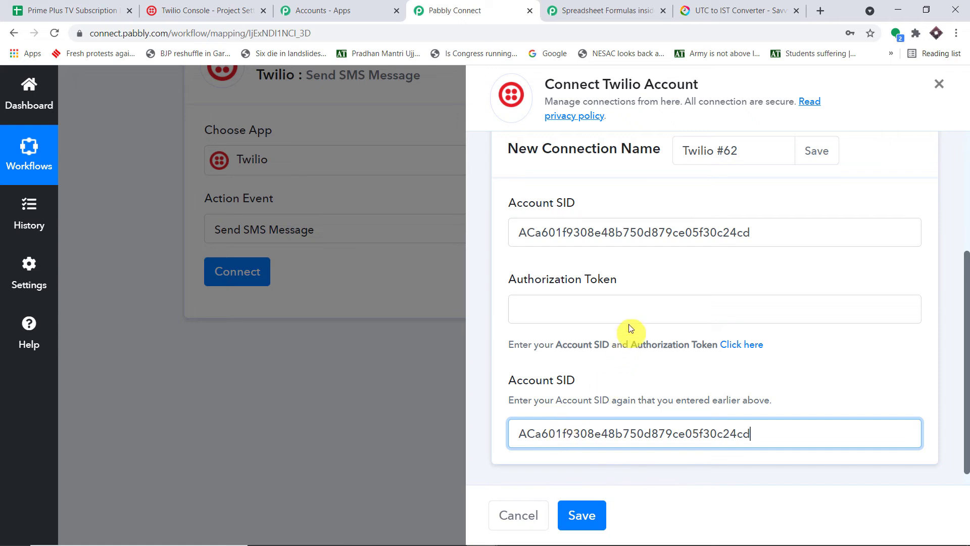
Reveal and copy the live auth token in the Twilio console and paste it into the new connection's Authorization Token field.
{"action": "left_click", "coordinate": [629, 307]}
{"action": "left_click", "coordinate": [204, 10]}
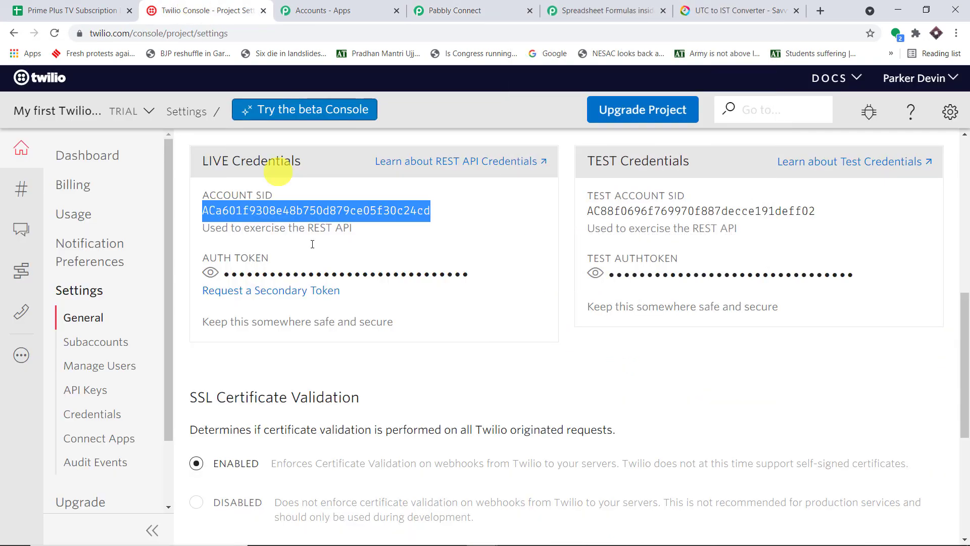
{"action": "left_click", "coordinate": [213, 273]}
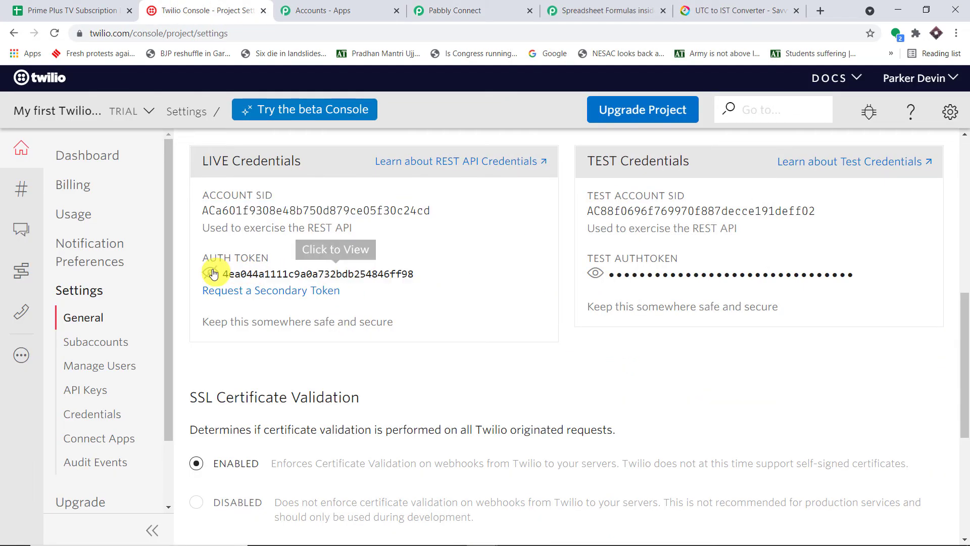
{"action": "double_click", "coordinate": [317, 276]}
{"action": "right_click", "coordinate": [317, 279]}
{"action": "left_click", "coordinate": [338, 289]}
{"action": "left_click", "coordinate": [455, 10]}
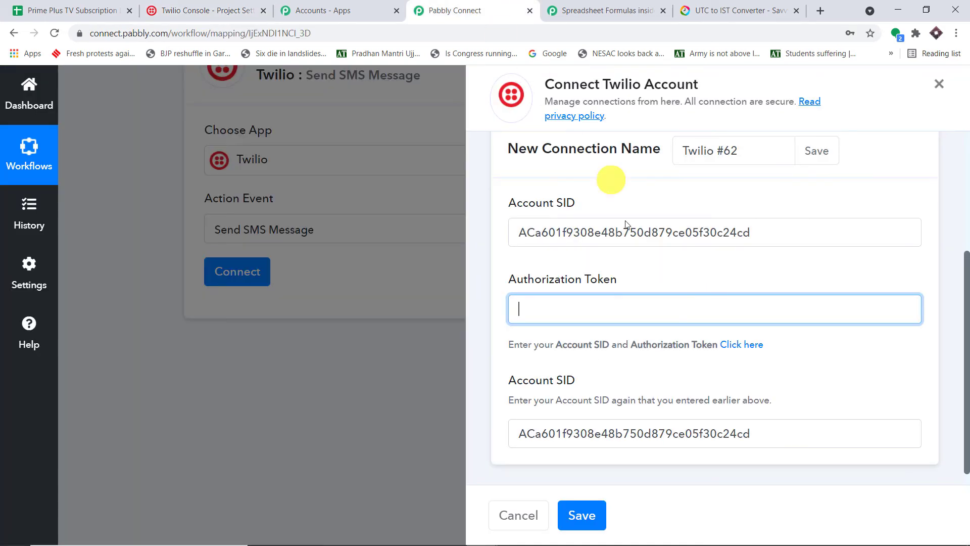
{"action": "key", "text": "ctrl+v"}
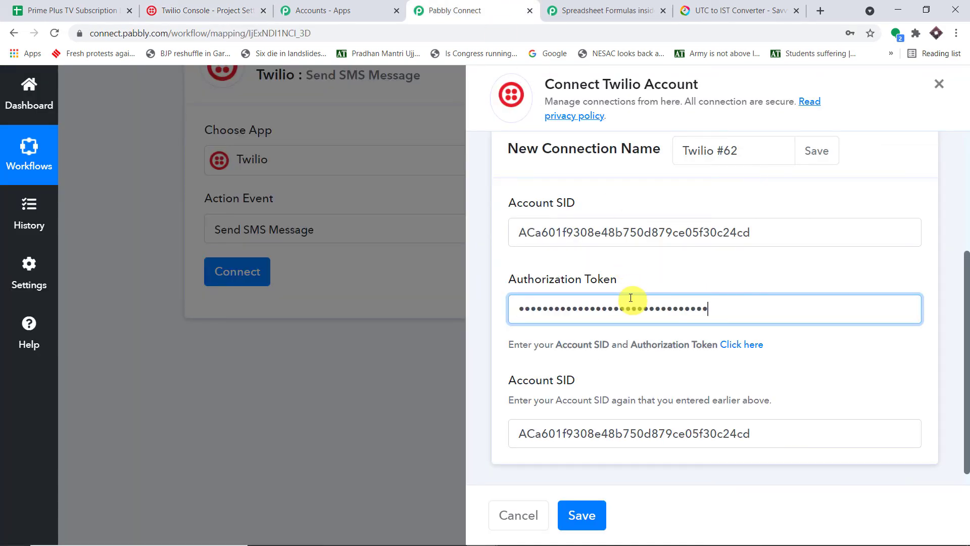
{"action": "left_click", "coordinate": [686, 270]}
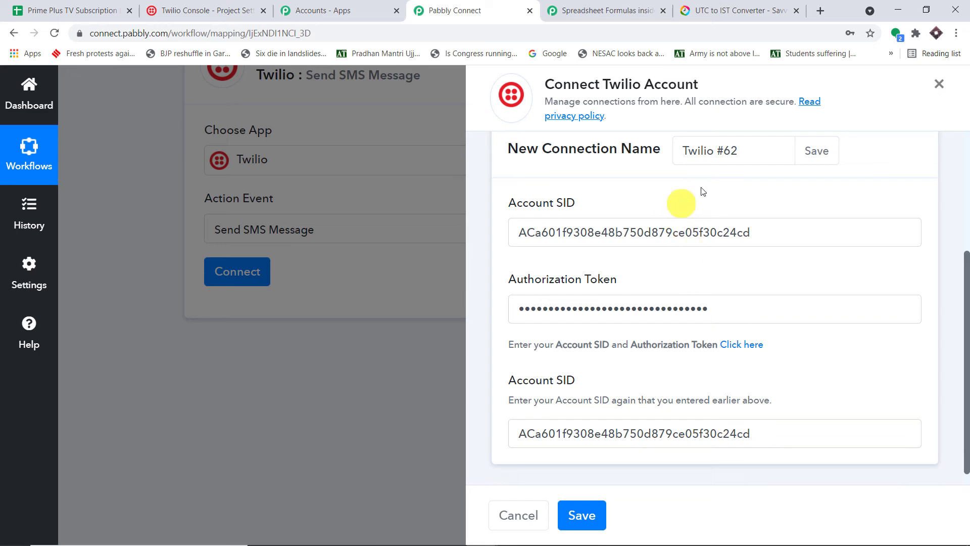
Save the new Twilio connection with the entered account credentials.
{"action": "scroll", "coordinate": [832, 328], "scroll_direction": "down", "scroll_amount": 1}
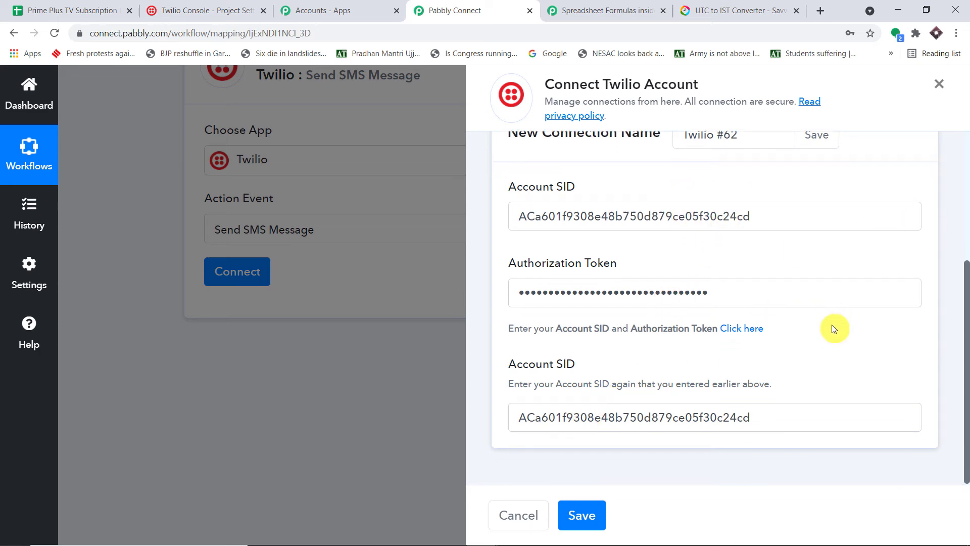
{"action": "left_click", "coordinate": [592, 515]}
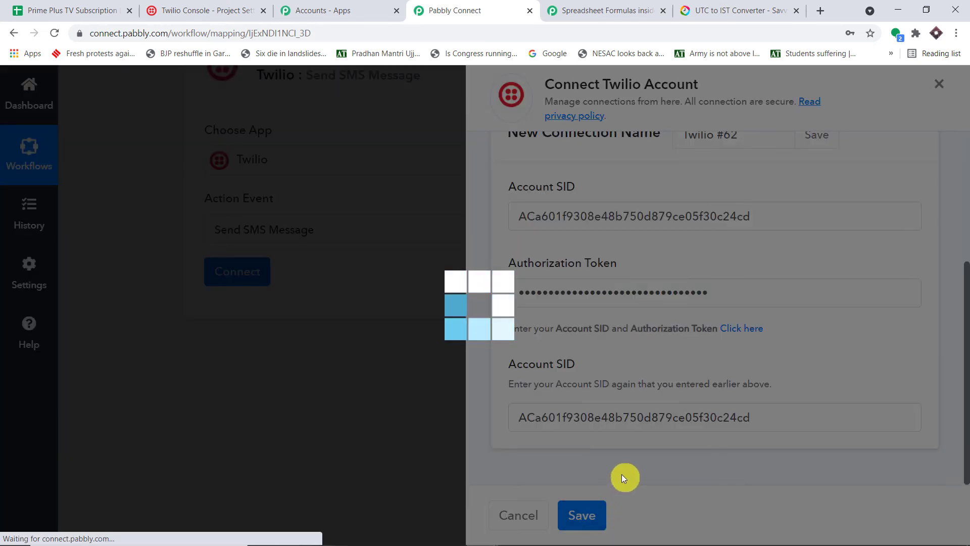
{"action": "scroll", "coordinate": [661, 253], "scroll_direction": "down", "scroll_amount": 3}
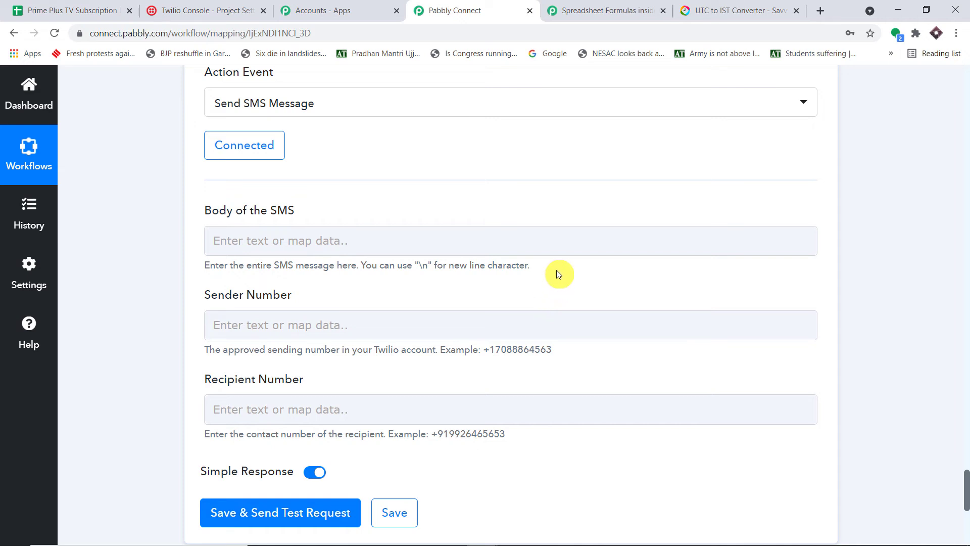
Review the SMS action's empty fields and check how the Iterator step's response formats the Phone Number value.
{"action": "scroll", "coordinate": [531, 261], "scroll_direction": "down", "scroll_amount": 1}
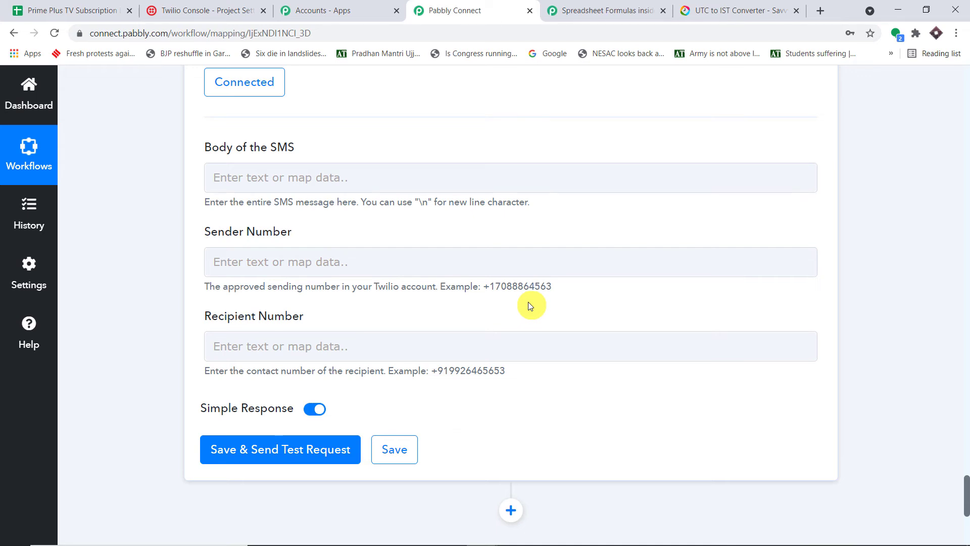
{"action": "scroll", "coordinate": [528, 302], "scroll_direction": "up", "scroll_amount": 2}
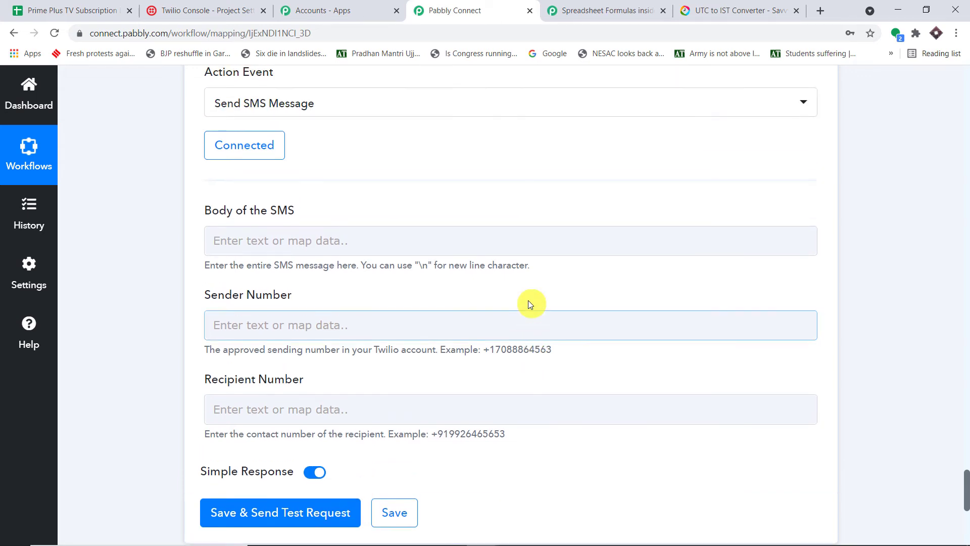
{"action": "scroll", "coordinate": [839, 236], "scroll_direction": "up", "scroll_amount": 10}
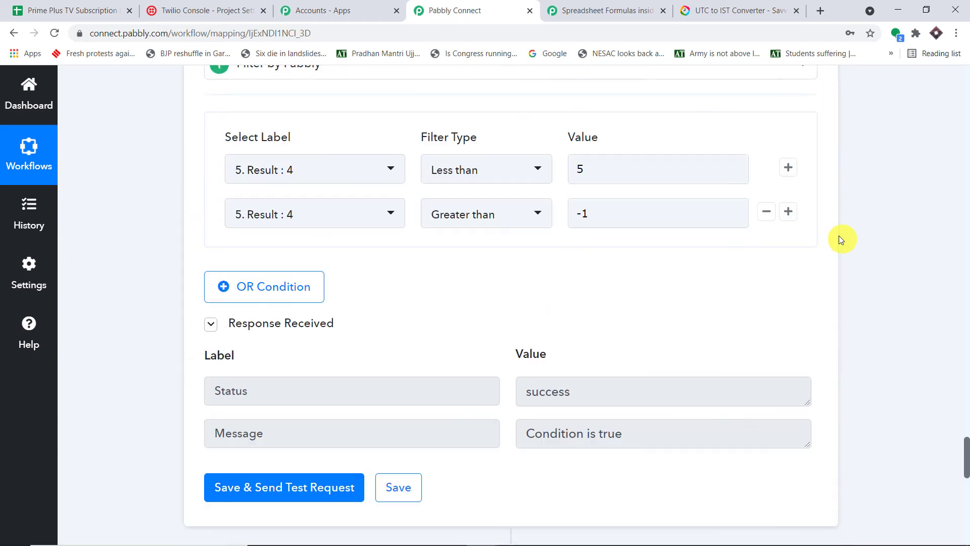
{"action": "scroll", "coordinate": [820, 240], "scroll_direction": "up", "scroll_amount": 20}
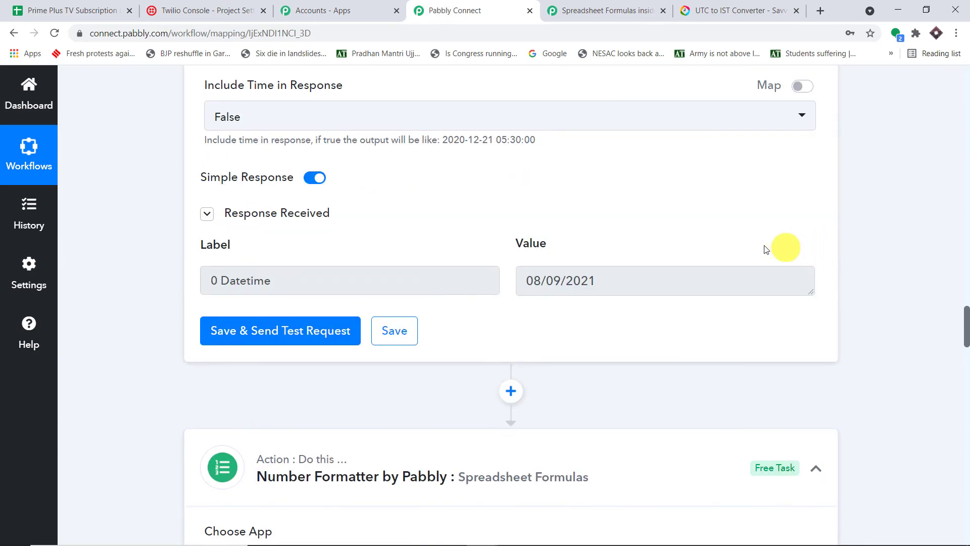
{"action": "scroll", "coordinate": [757, 250], "scroll_direction": "up", "scroll_amount": 5}
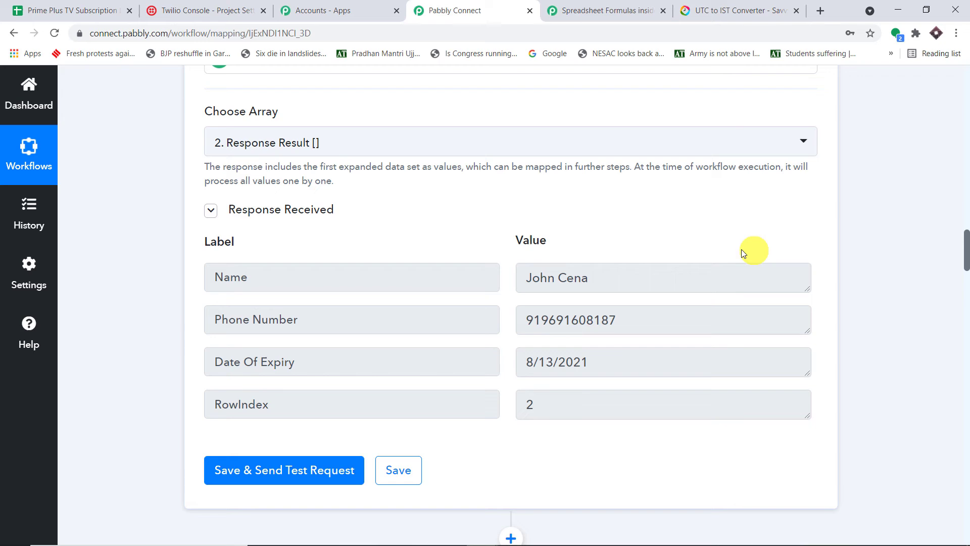
{"action": "double_click", "coordinate": [653, 315]}
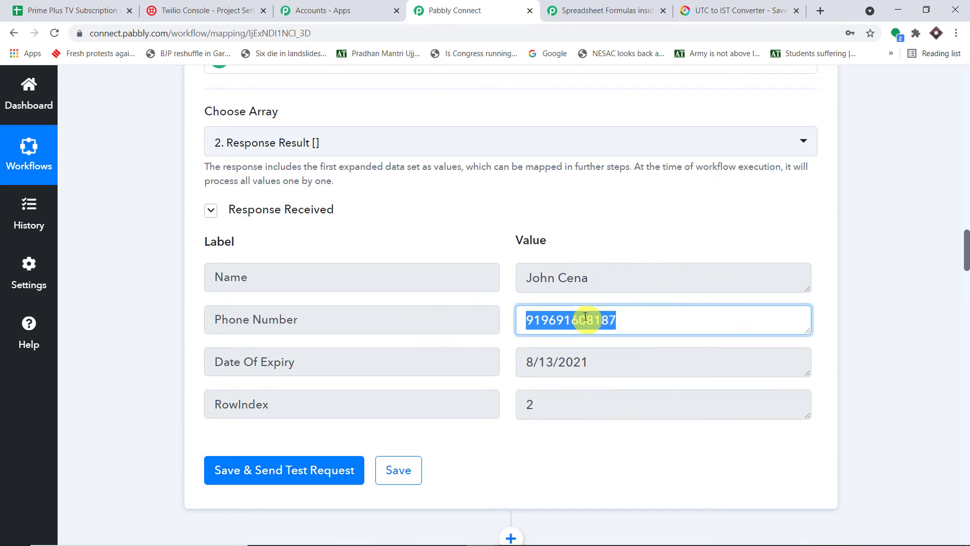
{"action": "scroll", "coordinate": [586, 317], "scroll_direction": "down", "scroll_amount": 20}
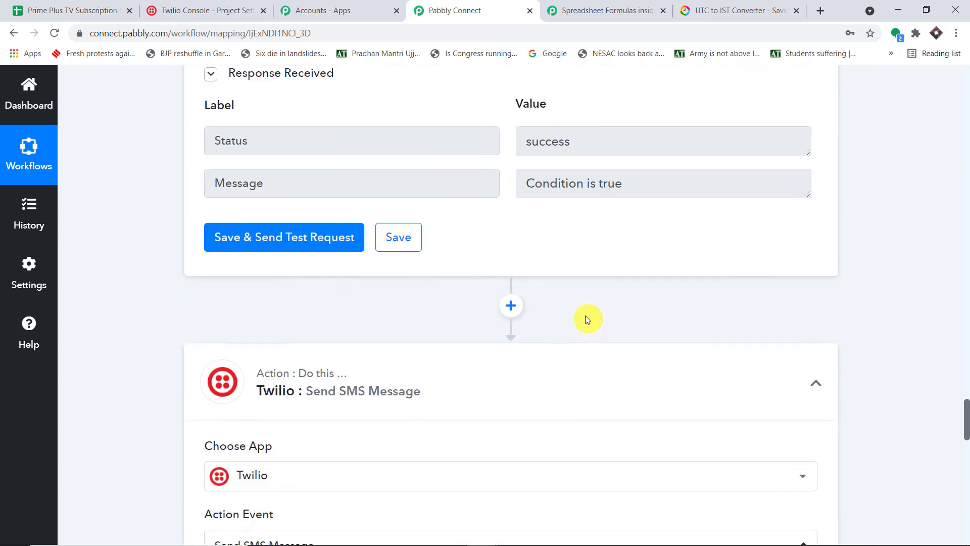
{"action": "scroll", "coordinate": [586, 315], "scroll_direction": "down", "scroll_amount": 13}
{"action": "scroll", "coordinate": [574, 314], "scroll_direction": "up", "scroll_amount": 2}
Map the Iterator's Phone Number into the Recipient Number field and prefix it with "+", following the example format.
{"action": "left_click", "coordinate": [237, 223]}
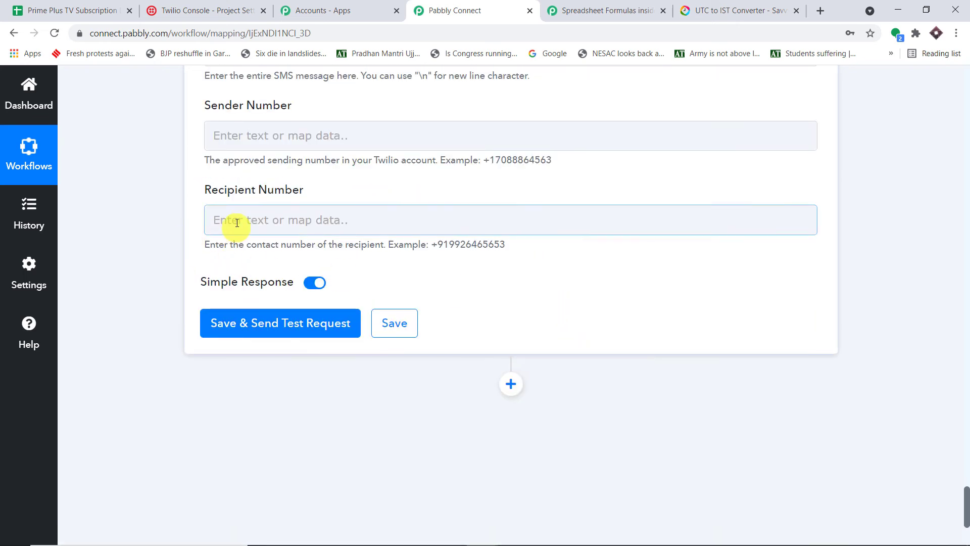
{"action": "scroll", "coordinate": [299, 385], "scroll_direction": "down", "scroll_amount": 1}
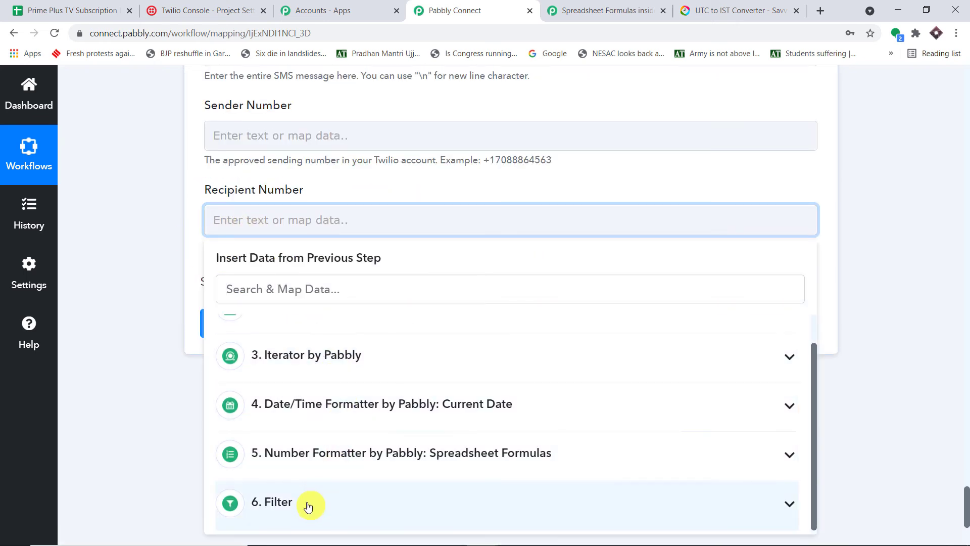
{"action": "left_click", "coordinate": [308, 506]}
{"action": "left_click", "coordinate": [347, 439]}
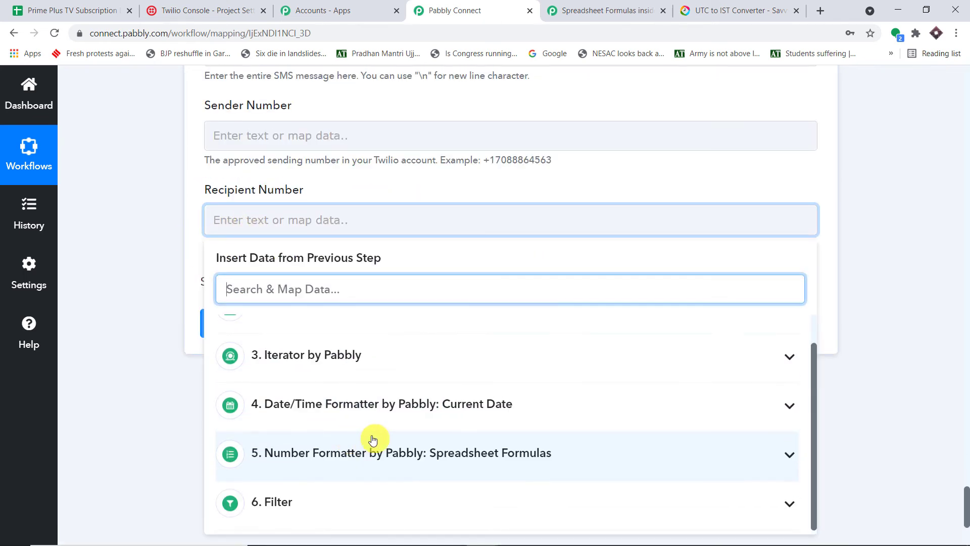
{"action": "scroll", "coordinate": [356, 404], "scroll_direction": "up", "scroll_amount": 1}
{"action": "left_click", "coordinate": [363, 390]}
{"action": "scroll", "coordinate": [463, 382], "scroll_direction": "down", "scroll_amount": 3}
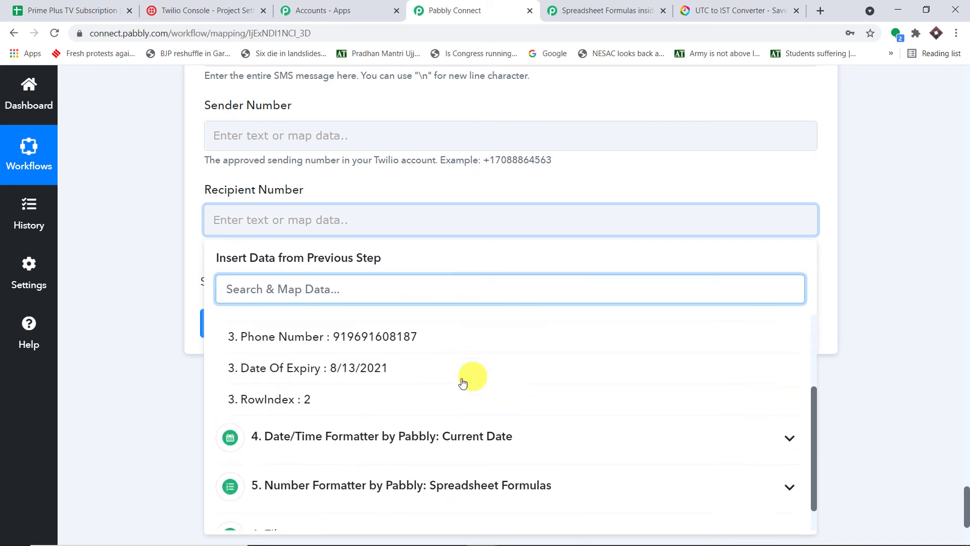
{"action": "left_click", "coordinate": [418, 338]}
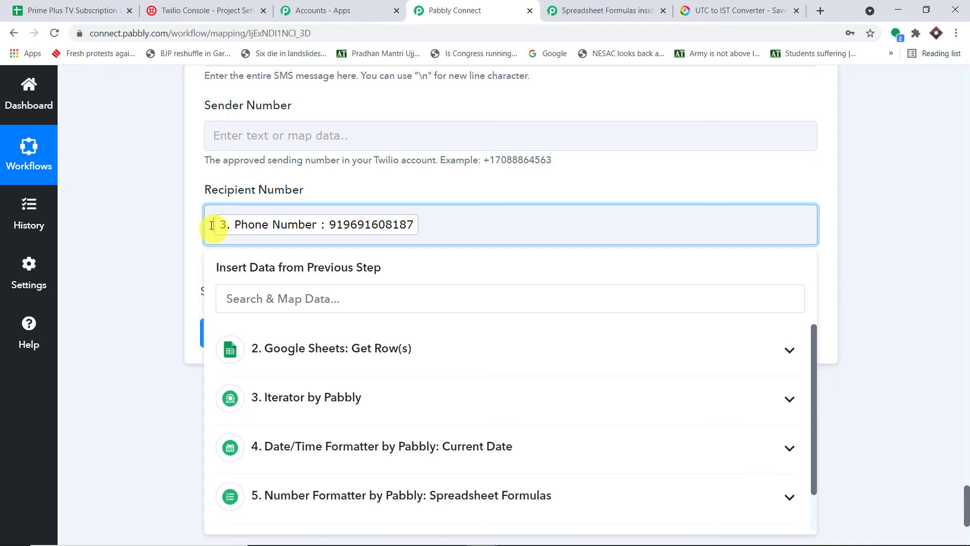
{"action": "type", "text": "+"}
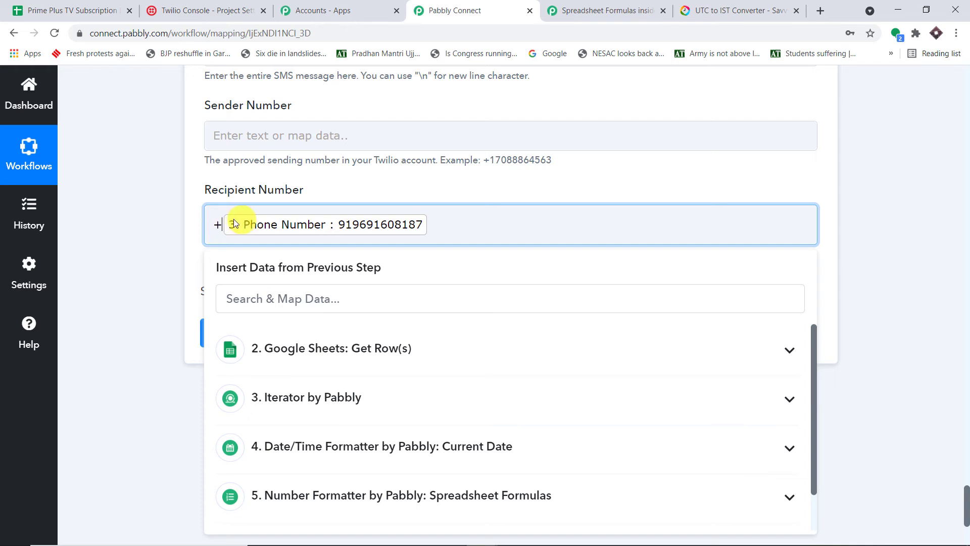
{"action": "left_click", "coordinate": [418, 184]}
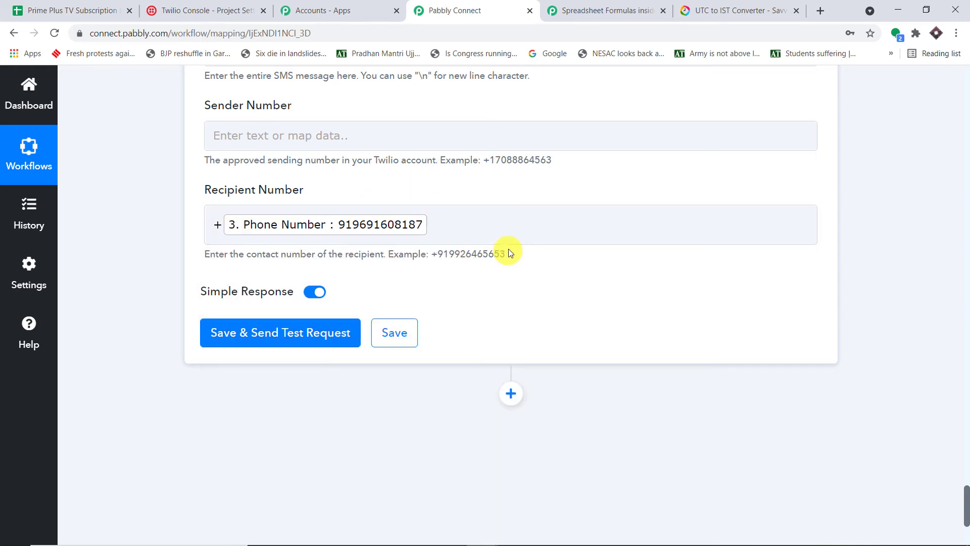
{"action": "left_click_drag", "start_coordinate": [506, 254], "coordinate": [431, 253]}
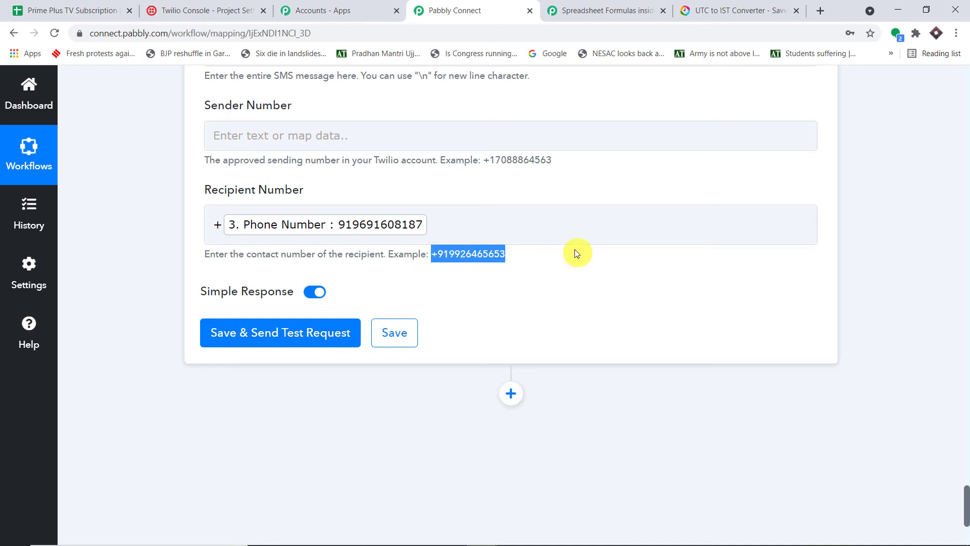
{"action": "left_click", "coordinate": [453, 193]}
Switch to the Twilio console, open the active phone numbers and copy the account's sending number.
{"action": "scroll", "coordinate": [453, 193], "scroll_direction": "up", "scroll_amount": 3}
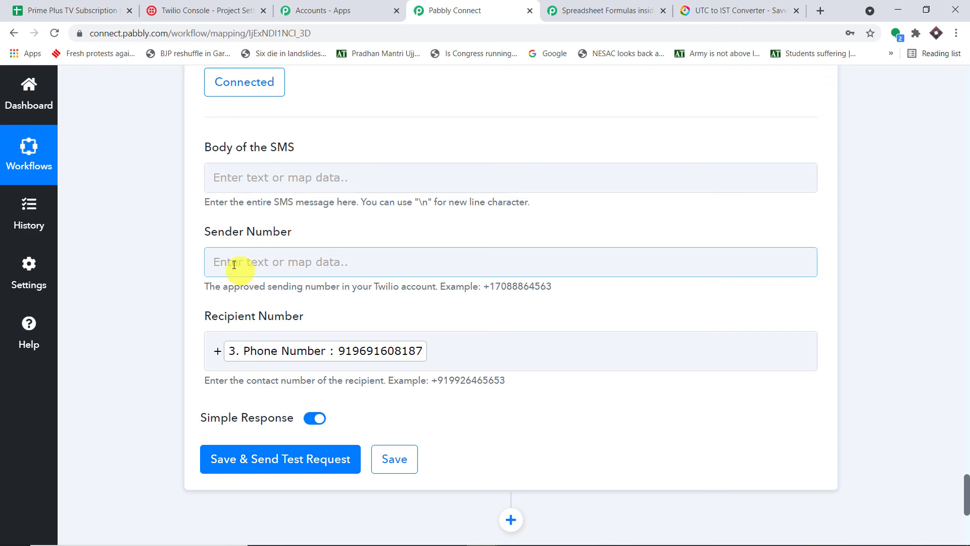
{"action": "left_click", "coordinate": [225, 10]}
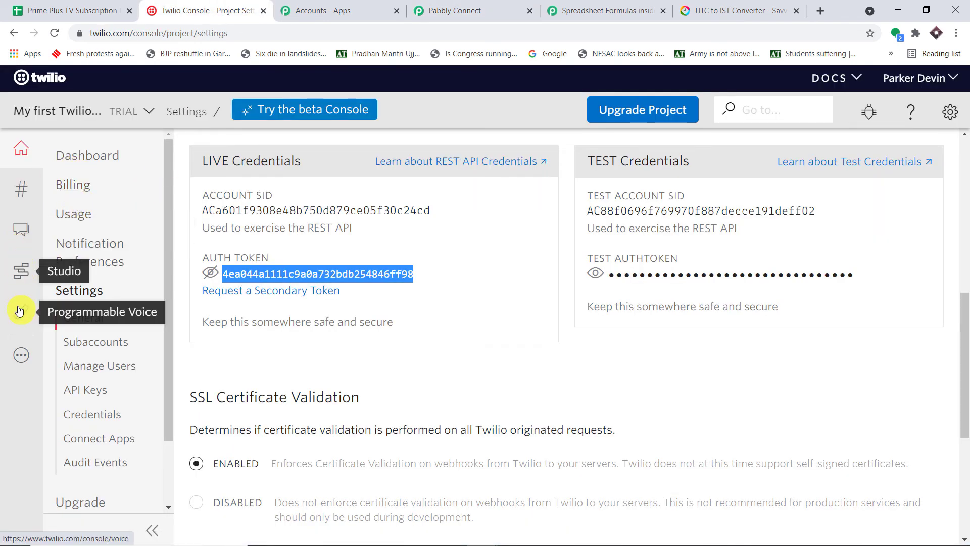
{"action": "left_click", "coordinate": [23, 188]}
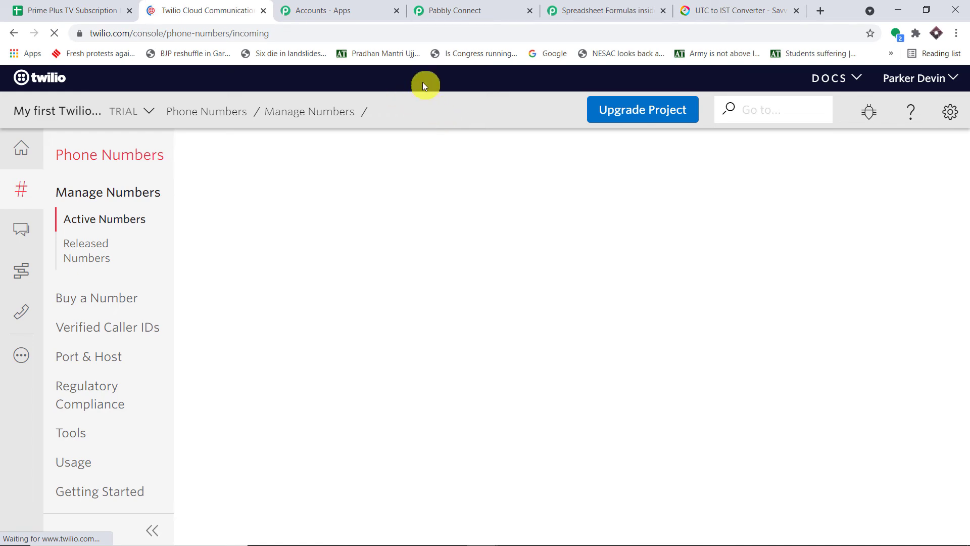
{"action": "scroll", "coordinate": [466, 221], "scroll_direction": "down", "scroll_amount": 3}
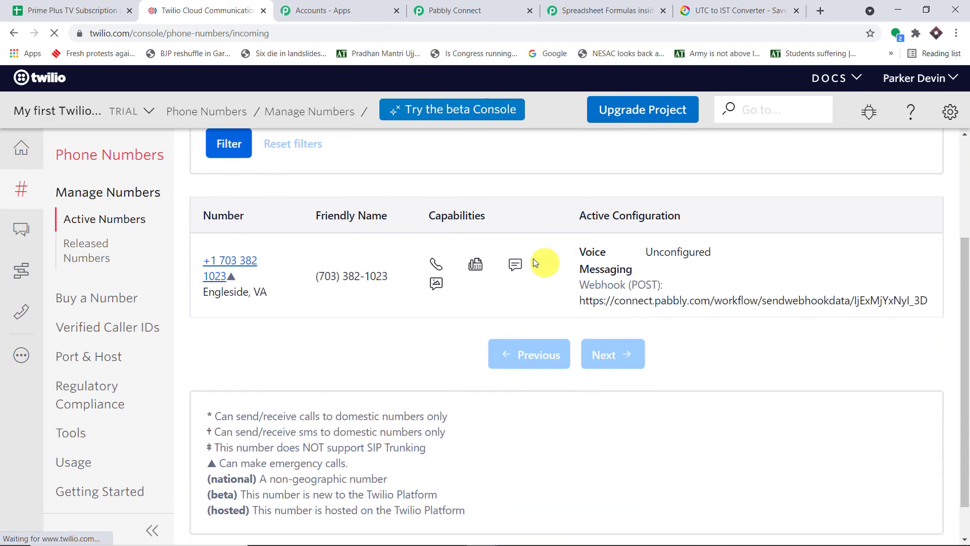
{"action": "left_click_drag", "start_coordinate": [231, 232], "coordinate": [205, 217]}
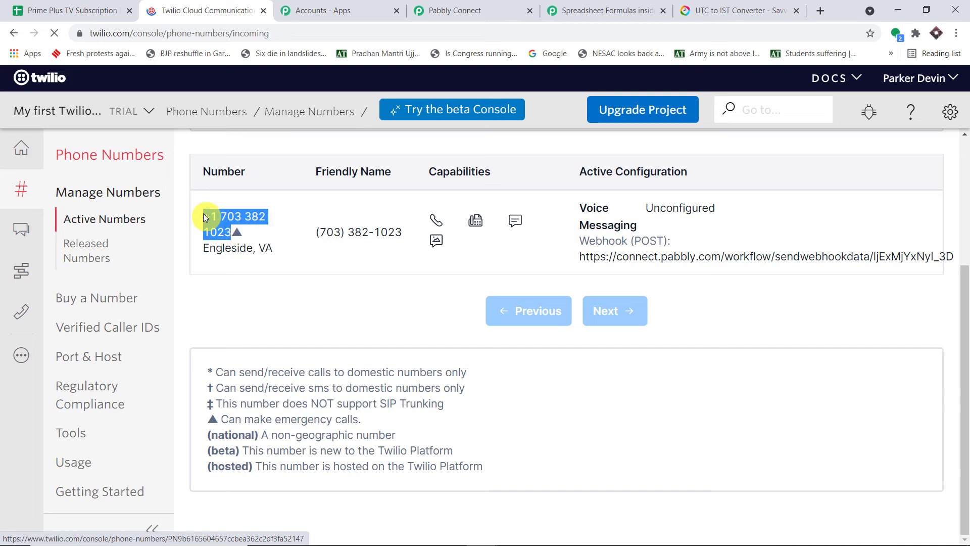
{"action": "right_click", "coordinate": [216, 217]}
{"action": "left_click", "coordinate": [243, 327]}
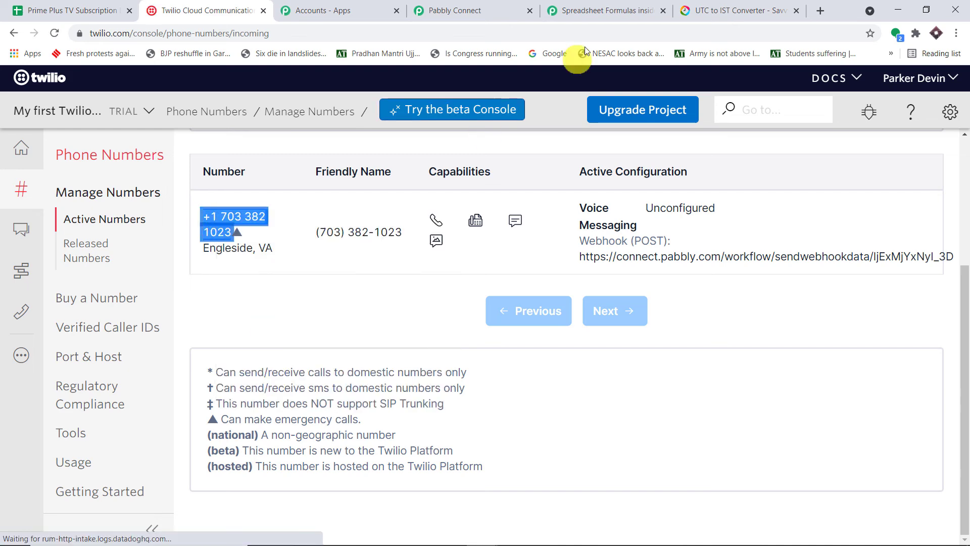
Return to the Pabbly Connect workflow and paste the copied Twilio number into the Sender Number field.
{"action": "left_click", "coordinate": [609, 10]}
{"action": "left_click", "coordinate": [485, 10]}
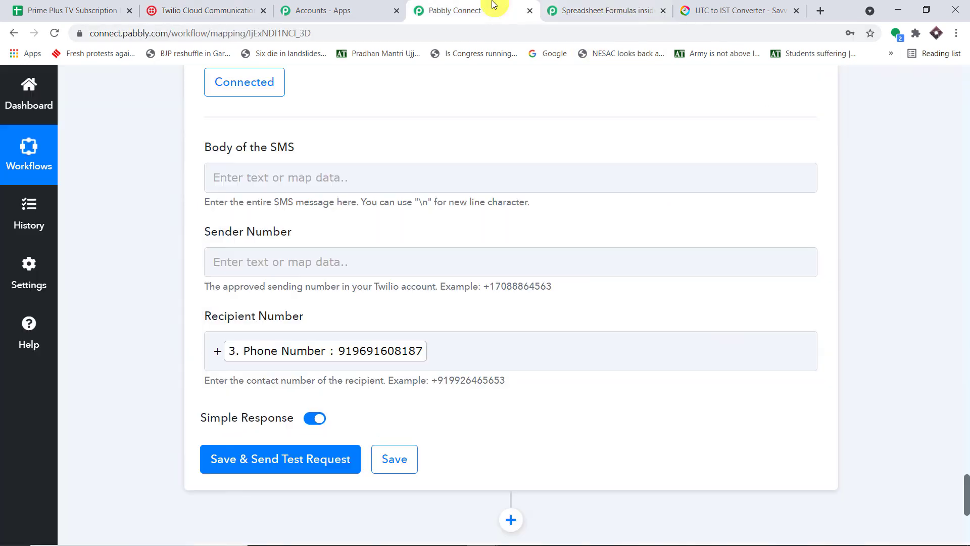
{"action": "left_click", "coordinate": [244, 260]}
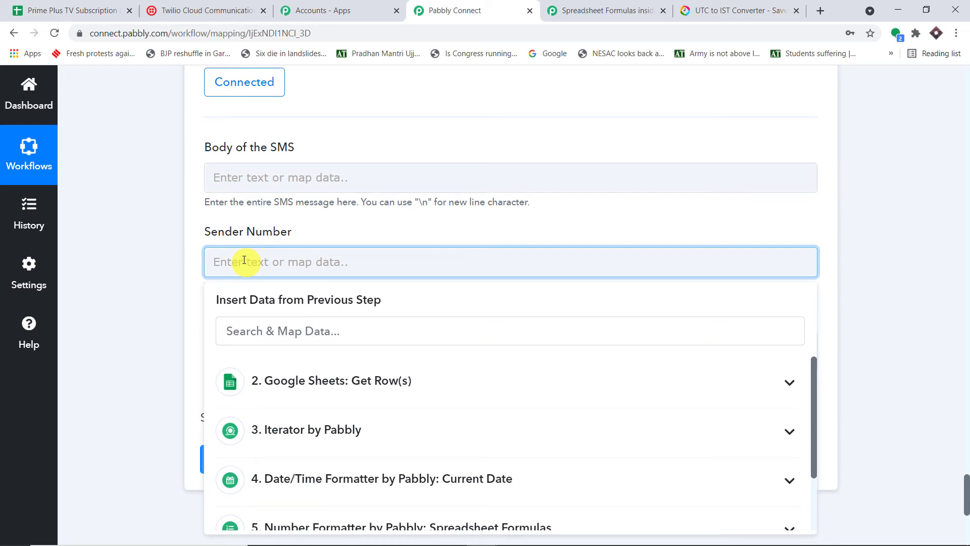
{"action": "key", "text": "ctrl+v"}
{"action": "left_click", "coordinate": [306, 211]}
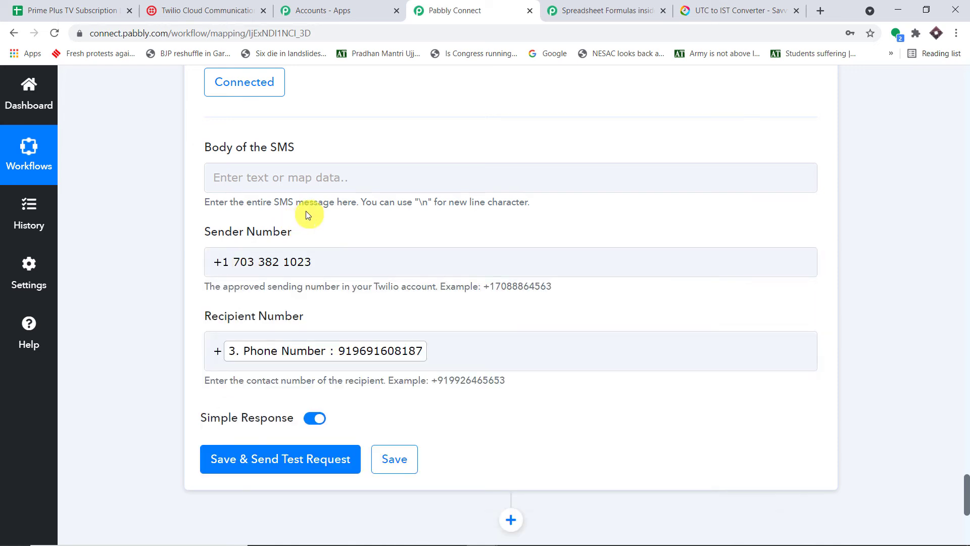
Write the SMS body as "Hello,", the Iterator's mapped Name, and ", your TV subscription is coming to an end in".
{"action": "left_click", "coordinate": [289, 179]}
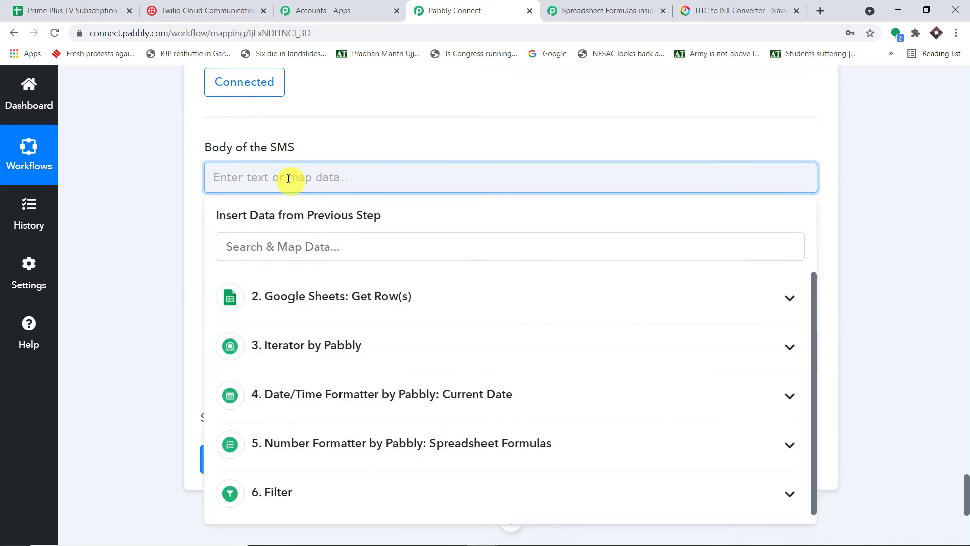
{"action": "type", "text": "Hello,"}
{"action": "left_click", "coordinate": [372, 347]}
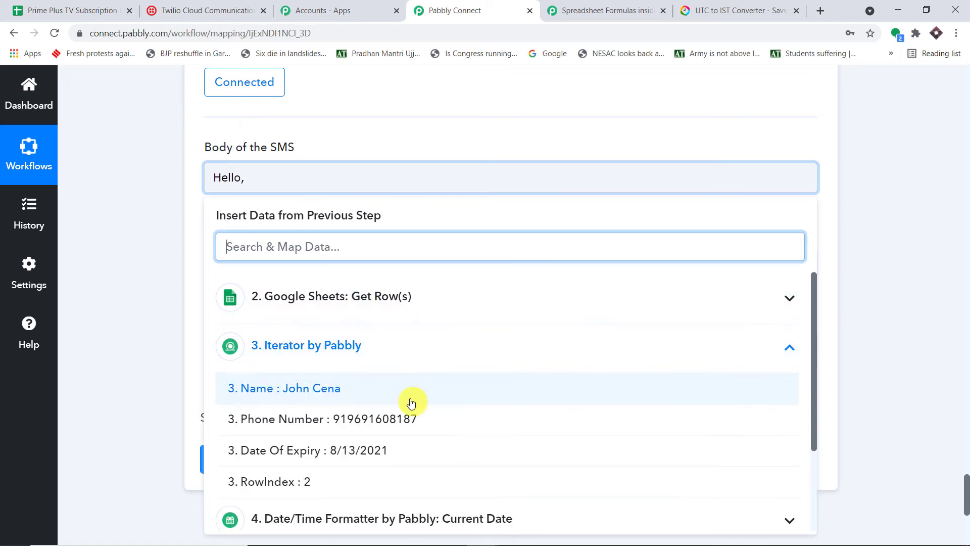
{"action": "left_click", "coordinate": [408, 395]}
{"action": "type", "text": ","}
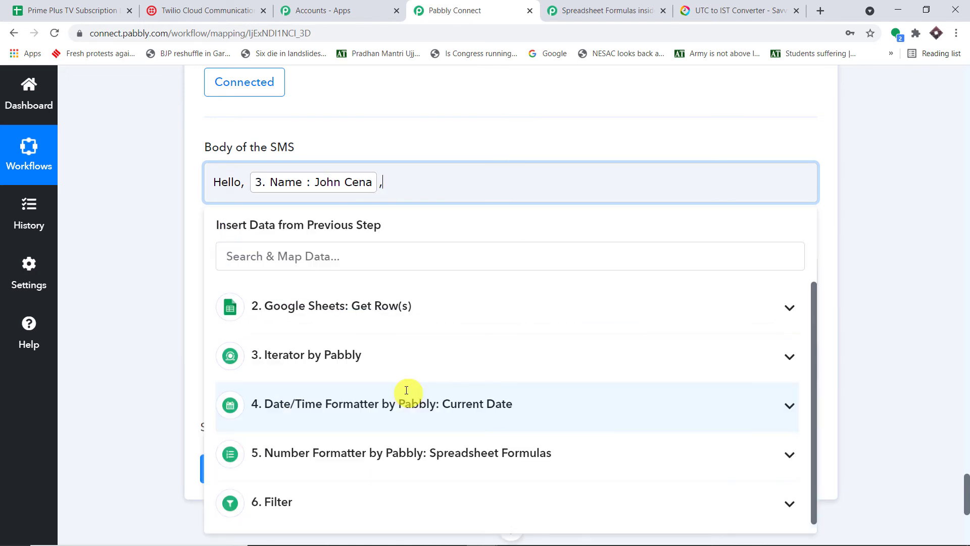
{"action": "type", "text": " your TV subscription is com"}
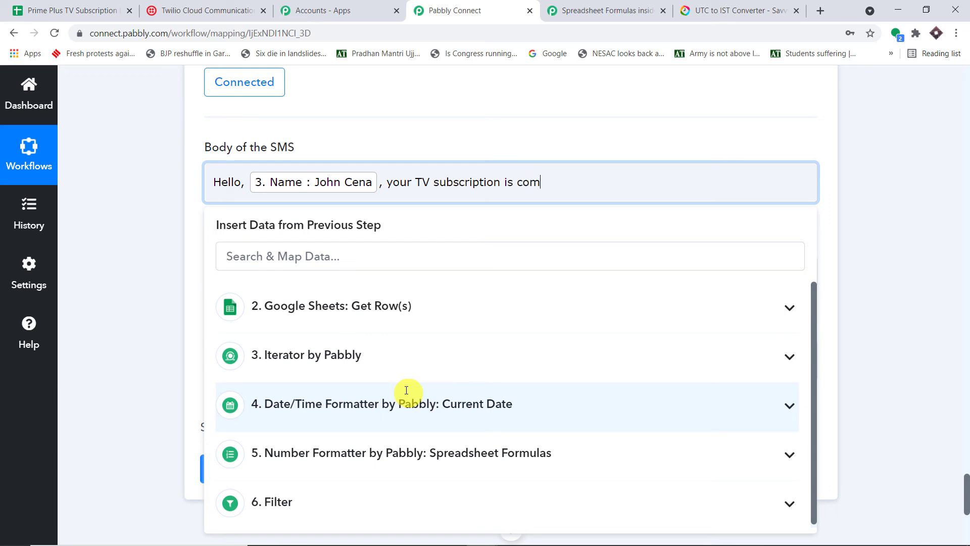
{"action": "type", "text": "ing to an end in"}
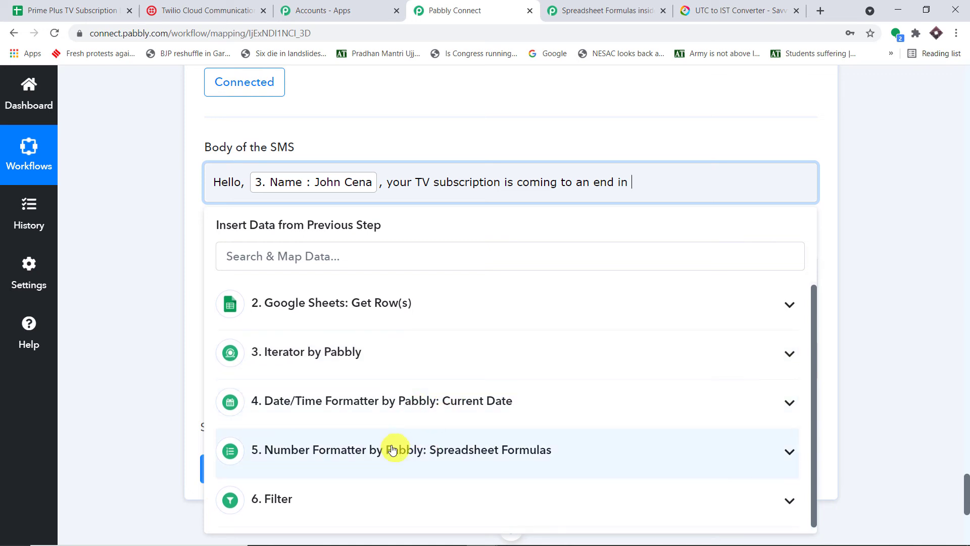
Extend the SMS body with the Number Formatter's mapped Result, the text "day on", and the Iterator's mapped Date Of Expiry.
{"action": "left_click", "coordinate": [412, 449]}
{"action": "left_click", "coordinate": [337, 466]}
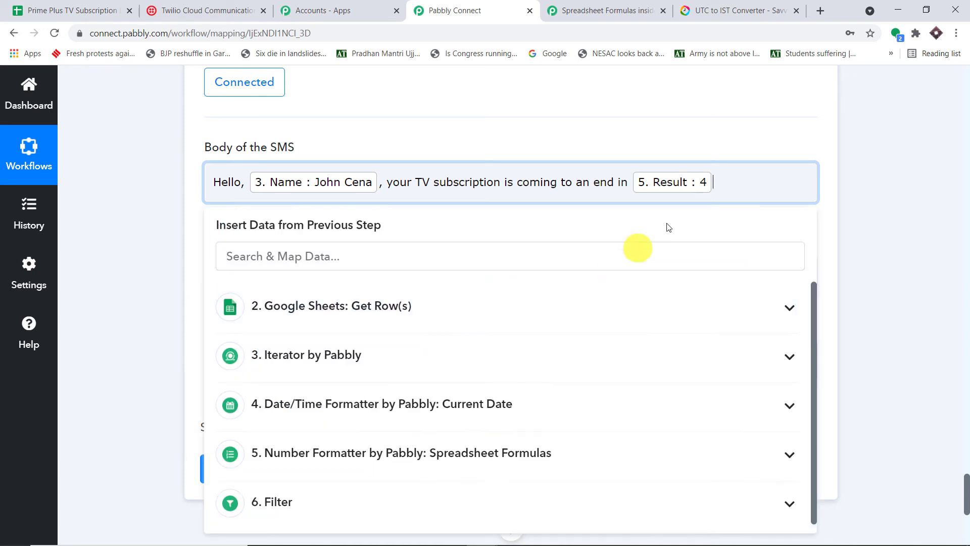
{"action": "type", "text": "day on"}
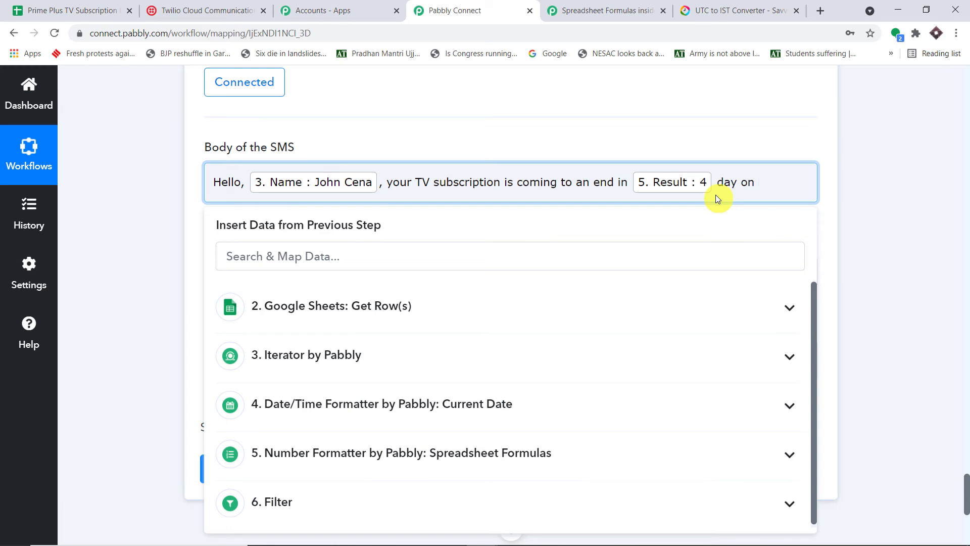
{"action": "left_click", "coordinate": [455, 306]}
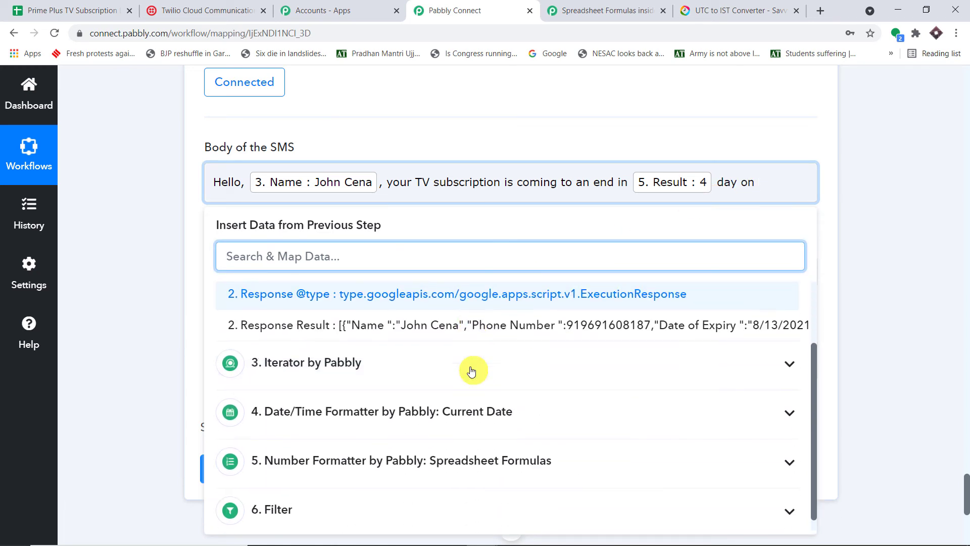
{"action": "left_click", "coordinate": [405, 408]}
{"action": "left_click", "coordinate": [418, 399]}
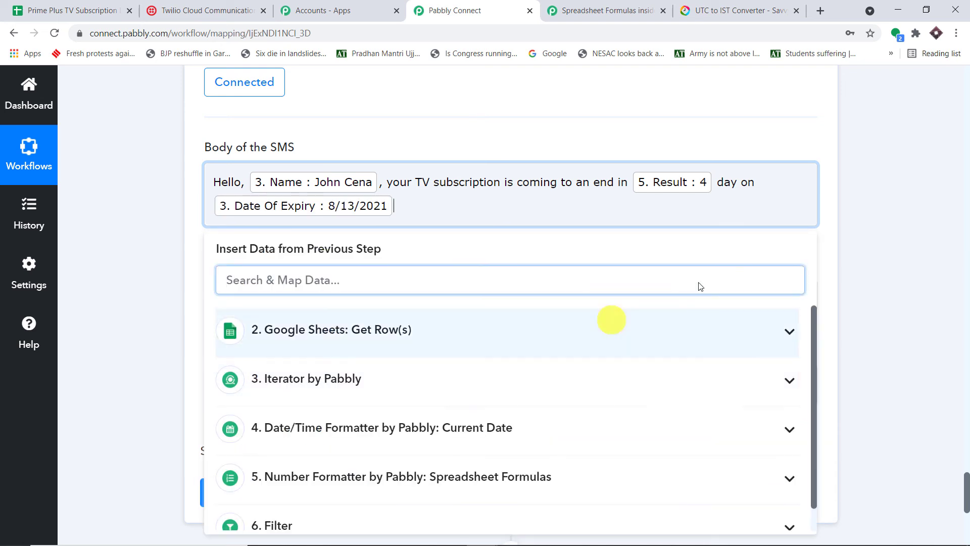
End the SMS body with ". Please renew it.", then save the Twilio action and send a test request.
{"action": "type", "text": ". "}
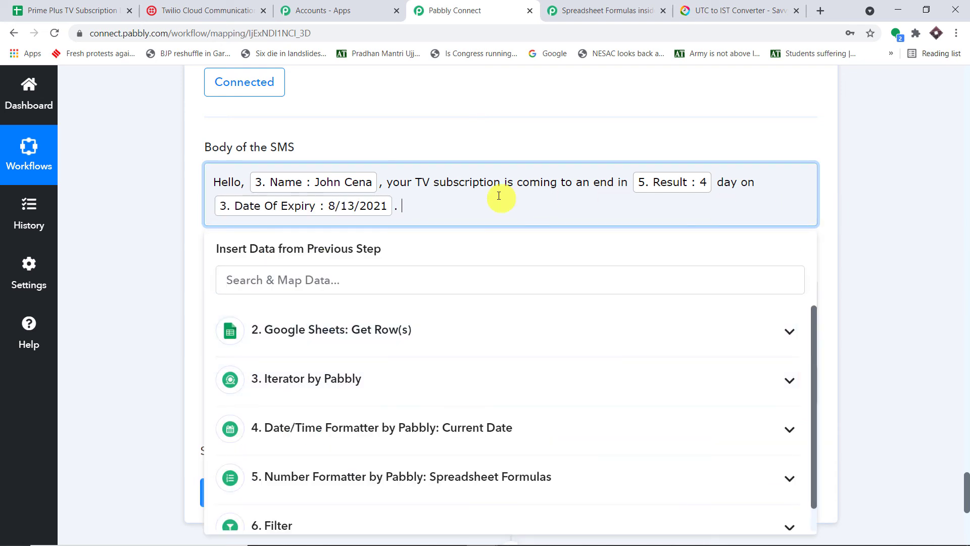
{"action": "type", "text": "Please renew it ."}
{"action": "left_click", "coordinate": [905, 169]}
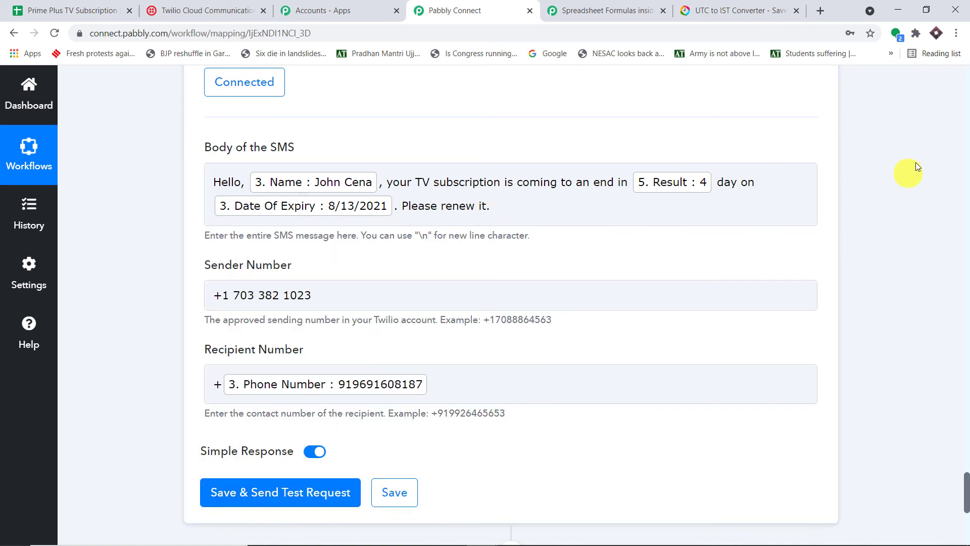
{"action": "scroll", "coordinate": [916, 162], "scroll_direction": "down", "scroll_amount": 1}
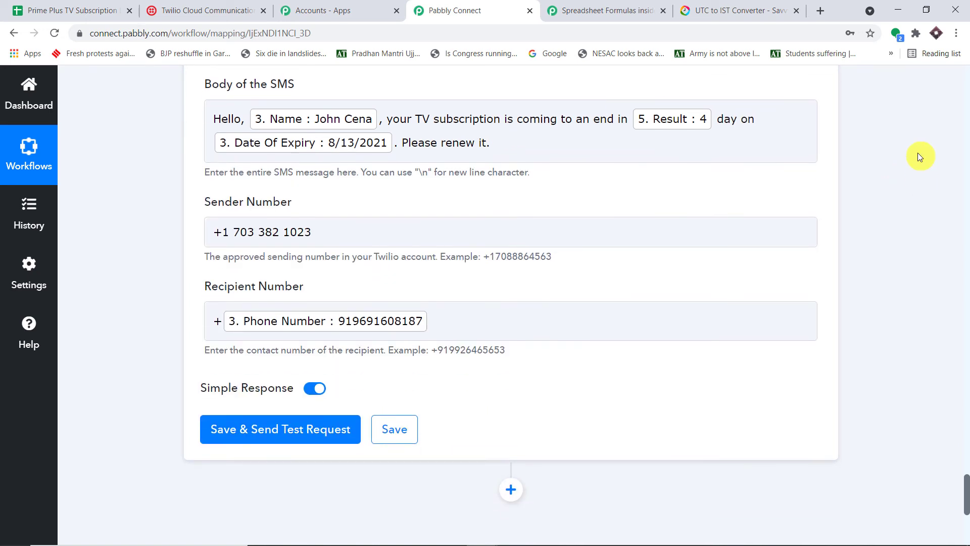
{"action": "left_click", "coordinate": [261, 430]}
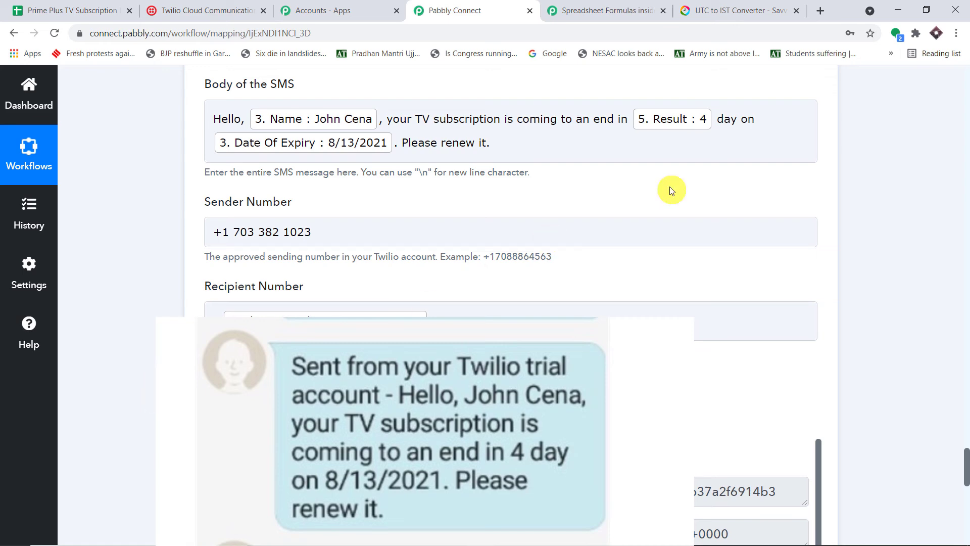
Collapse the Twilio action and look back over the Filter, Number Formatter and Date/Time Formatter steps above it.
{"action": "scroll", "coordinate": [673, 190], "scroll_direction": "up", "scroll_amount": 9}
{"action": "left_click", "coordinate": [497, 252]}
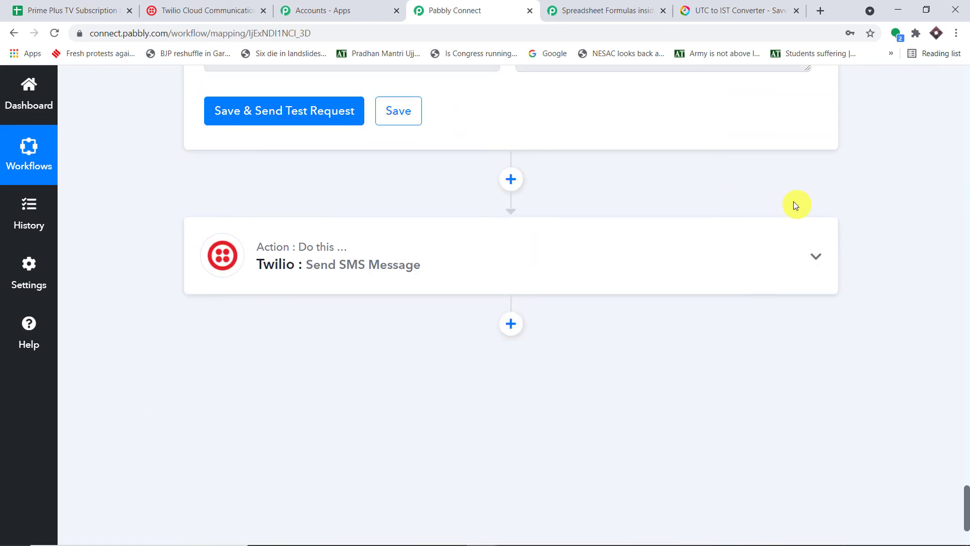
{"action": "scroll", "coordinate": [784, 210], "scroll_direction": "up", "scroll_amount": 13}
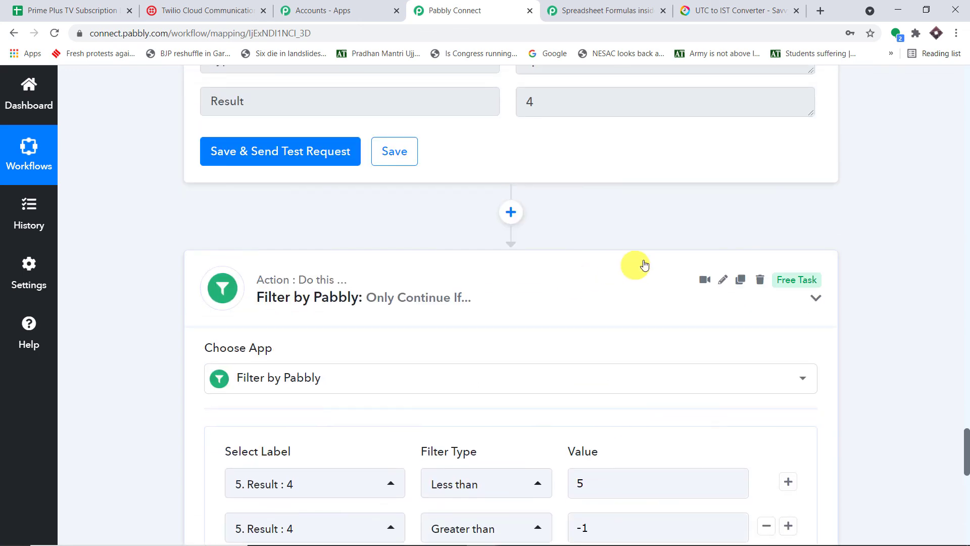
{"action": "scroll", "coordinate": [637, 264], "scroll_direction": "up", "scroll_amount": 10}
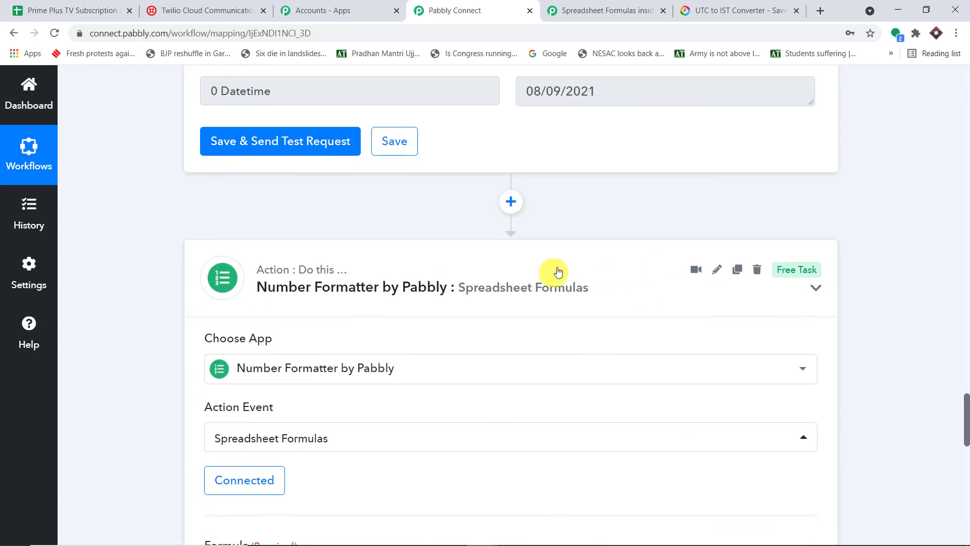
{"action": "scroll", "coordinate": [557, 273], "scroll_direction": "up", "scroll_amount": 13}
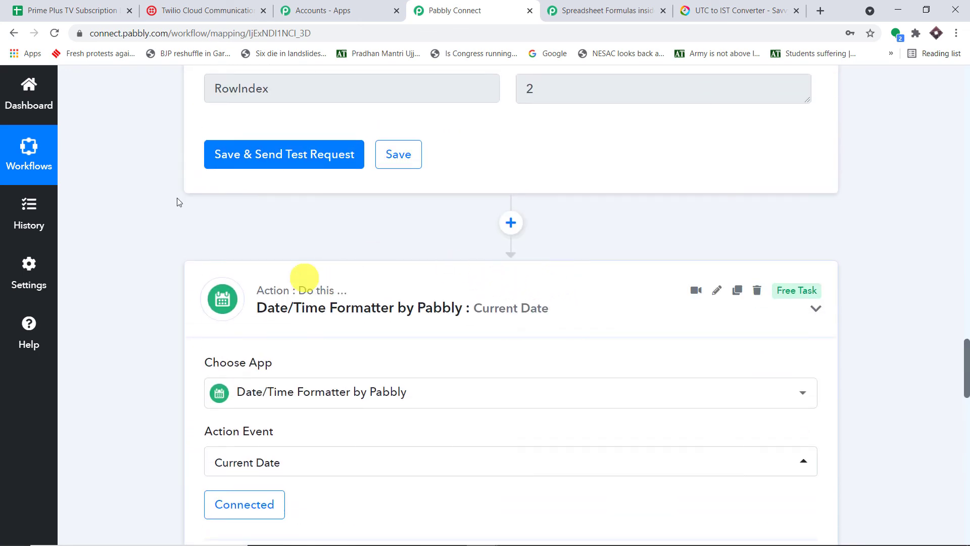
Switch to the Prime Plus TV Subscription List spreadsheet and check each customer's Date of Expiry, from row 2 down to row 15.
{"action": "left_click", "coordinate": [51, 10]}
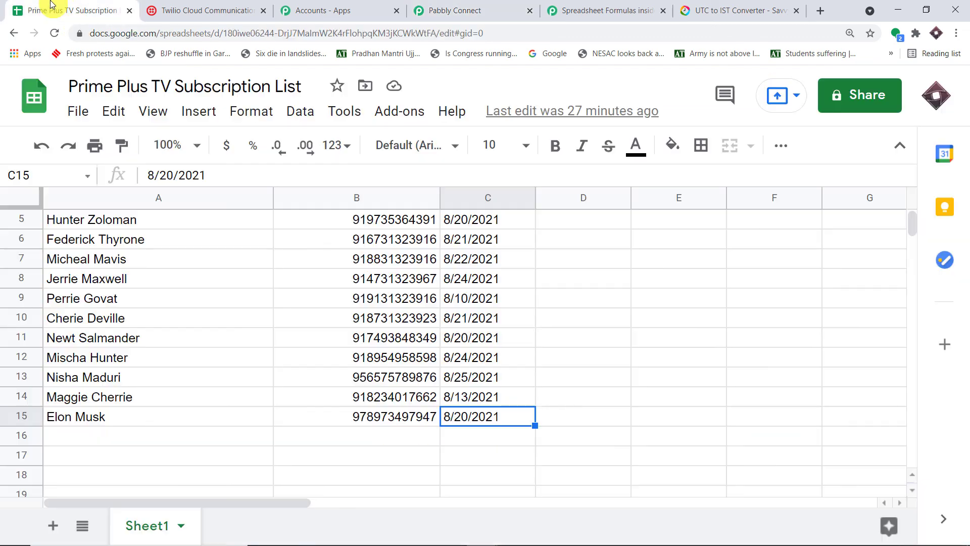
{"action": "left_click", "coordinate": [538, 303]}
{"action": "left_click", "coordinate": [463, 244]}
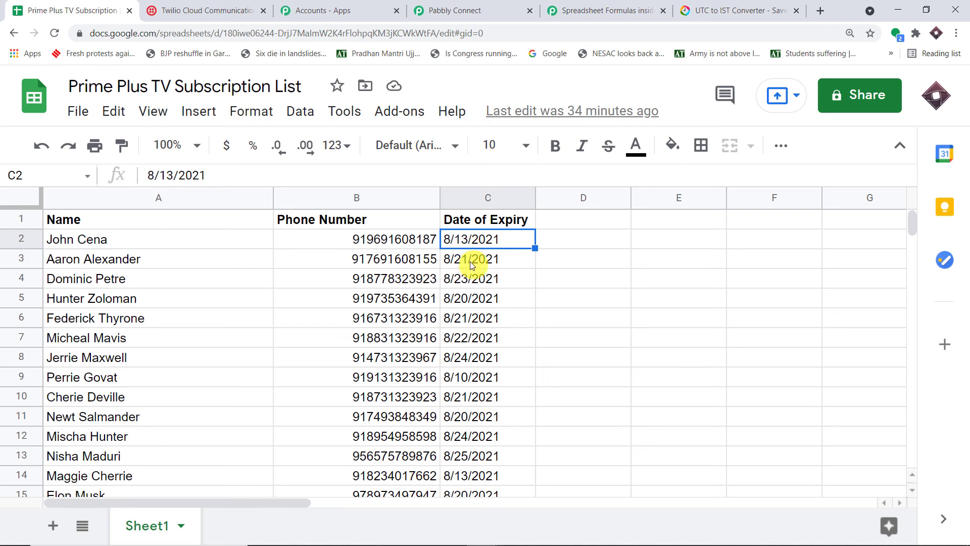
{"action": "left_click", "coordinate": [470, 261]}
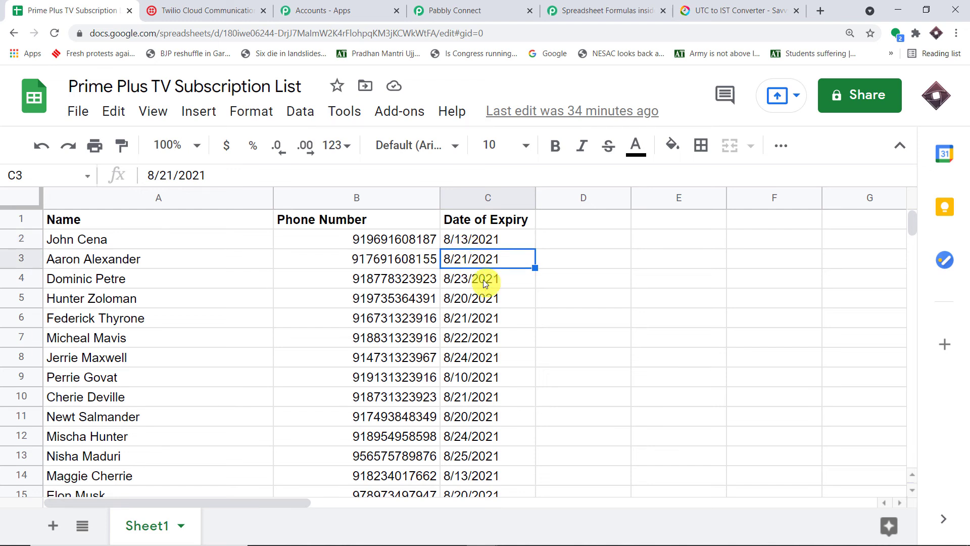
{"action": "left_click", "coordinate": [483, 280]}
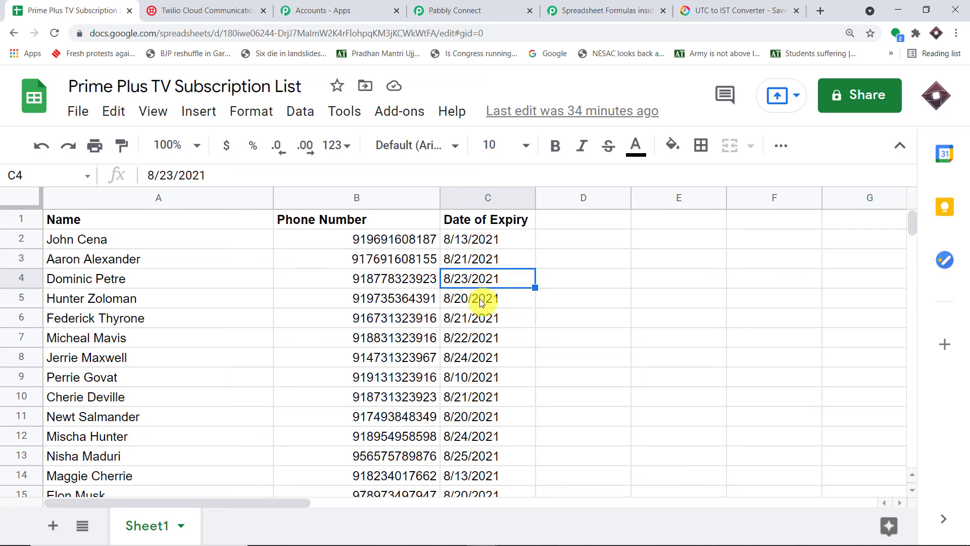
{"action": "left_click", "coordinate": [480, 299]}
{"action": "left_click", "coordinate": [475, 319]}
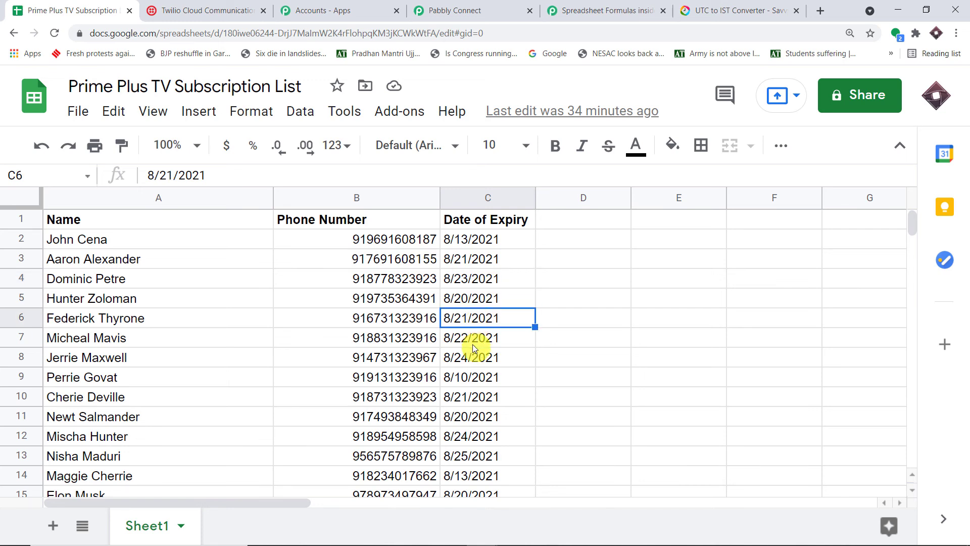
{"action": "left_click", "coordinate": [472, 344]}
{"action": "left_click", "coordinate": [473, 383]}
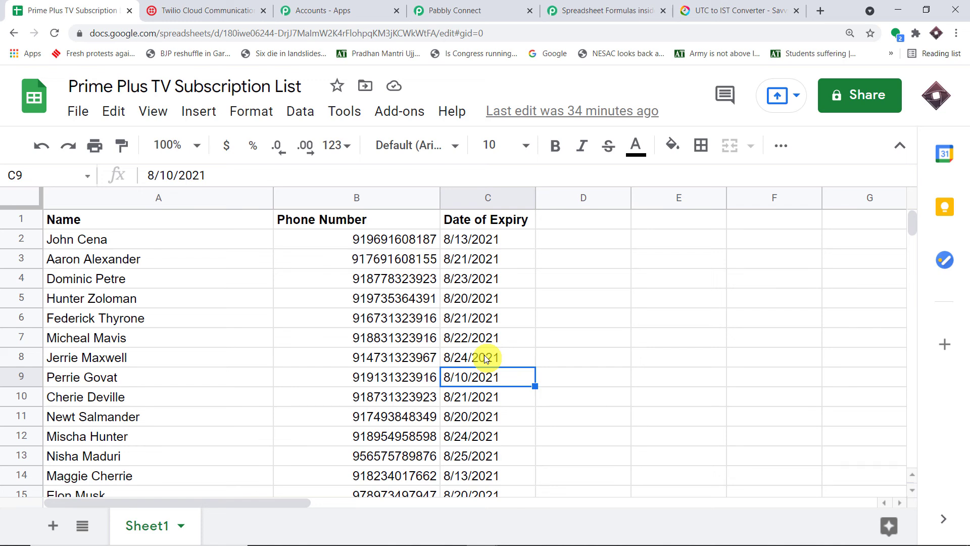
{"action": "left_click", "coordinate": [484, 396]}
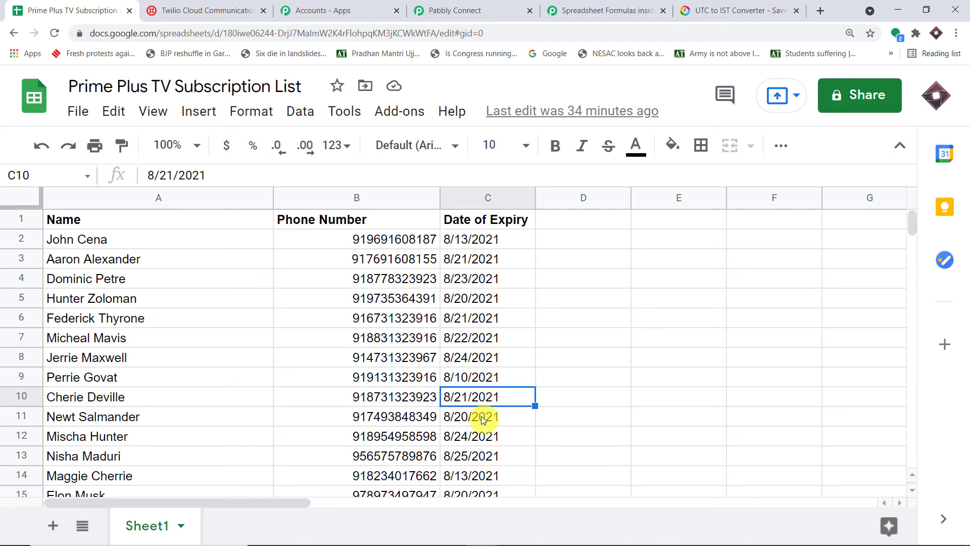
{"action": "left_click", "coordinate": [482, 416]}
{"action": "scroll", "coordinate": [481, 417], "scroll_direction": "down", "scroll_amount": 2}
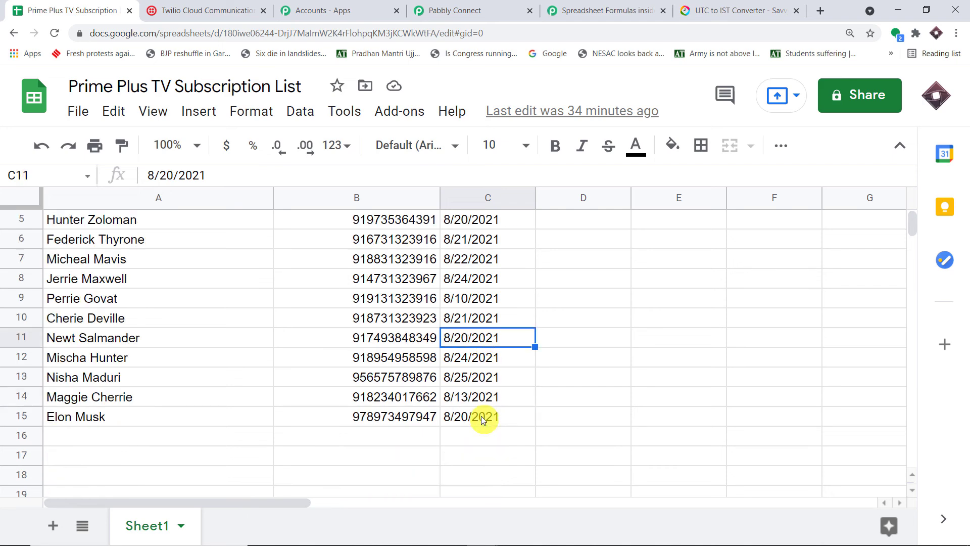
{"action": "left_click", "coordinate": [483, 360]}
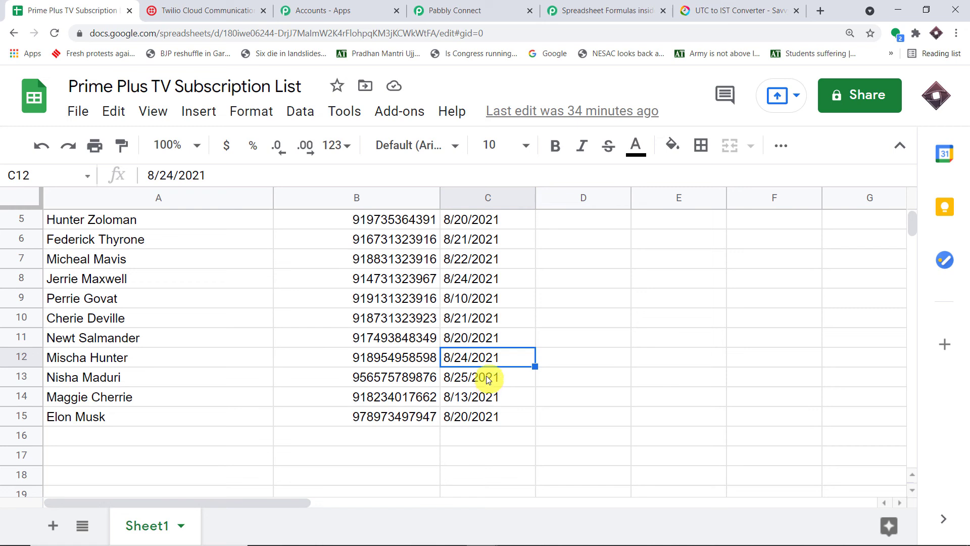
{"action": "left_click", "coordinate": [487, 386]}
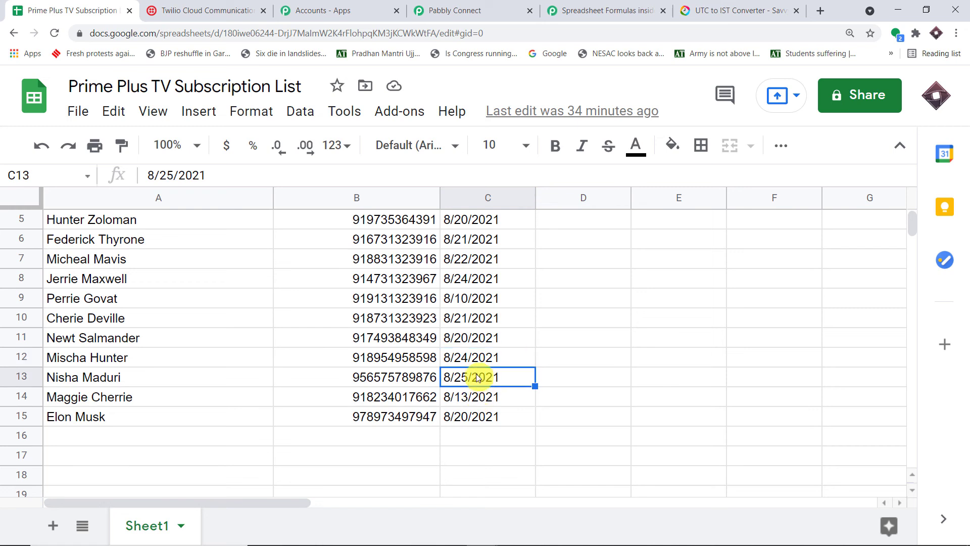
{"action": "left_click", "coordinate": [469, 397]}
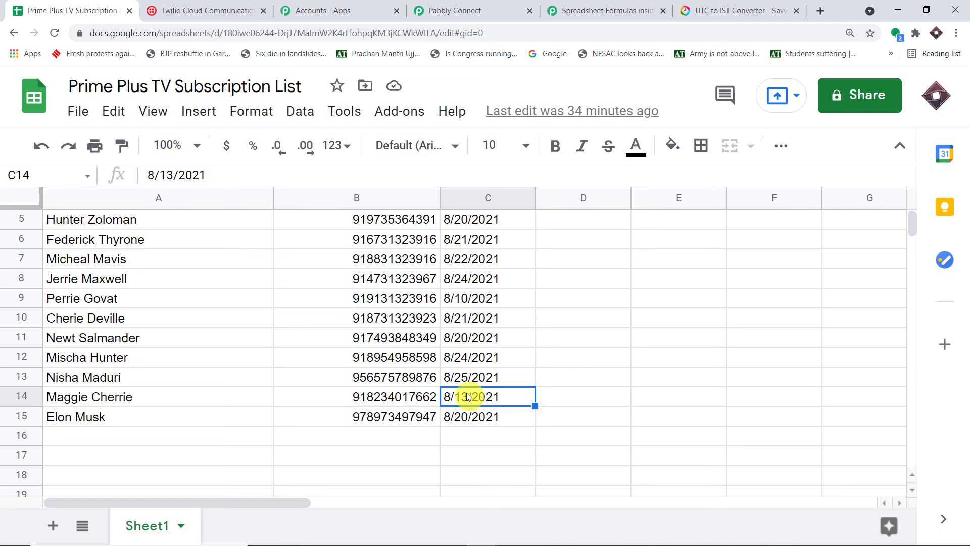
{"action": "left_click", "coordinate": [467, 420]}
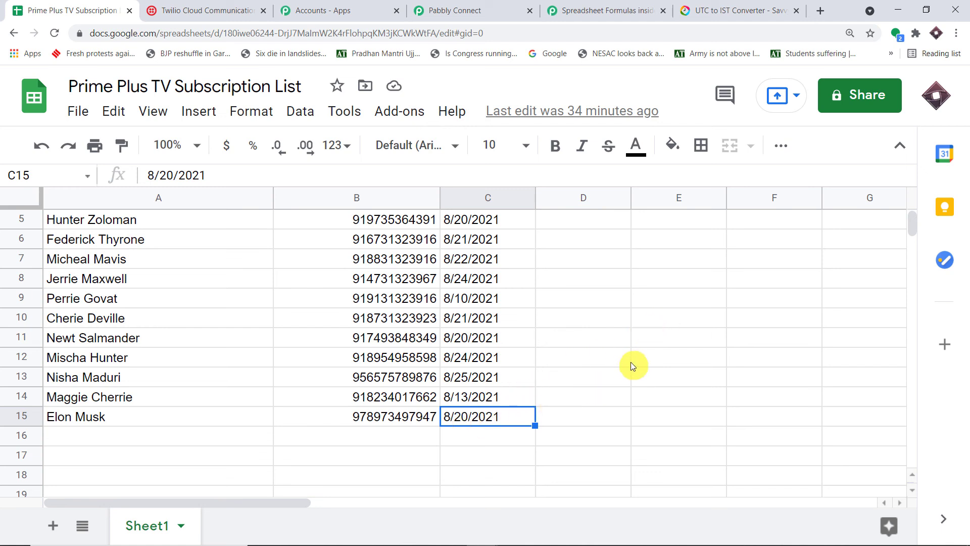
{"action": "left_click", "coordinate": [597, 365]}
{"action": "left_click", "coordinate": [485, 417]}
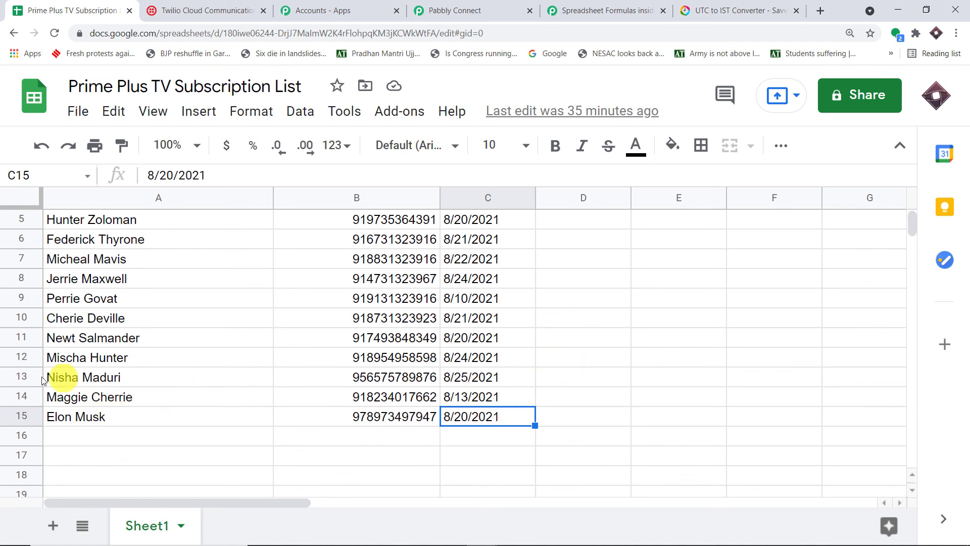
Highlight rows 14, 9 and 2 in turn to review the customers whose subscriptions expire soonest.
{"action": "left_click", "coordinate": [17, 397]}
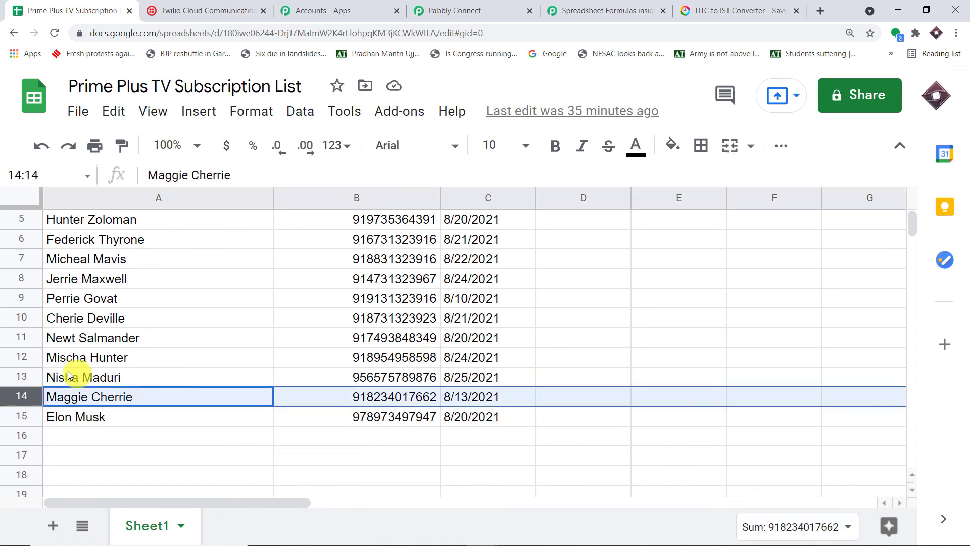
{"action": "left_click", "coordinate": [20, 298]}
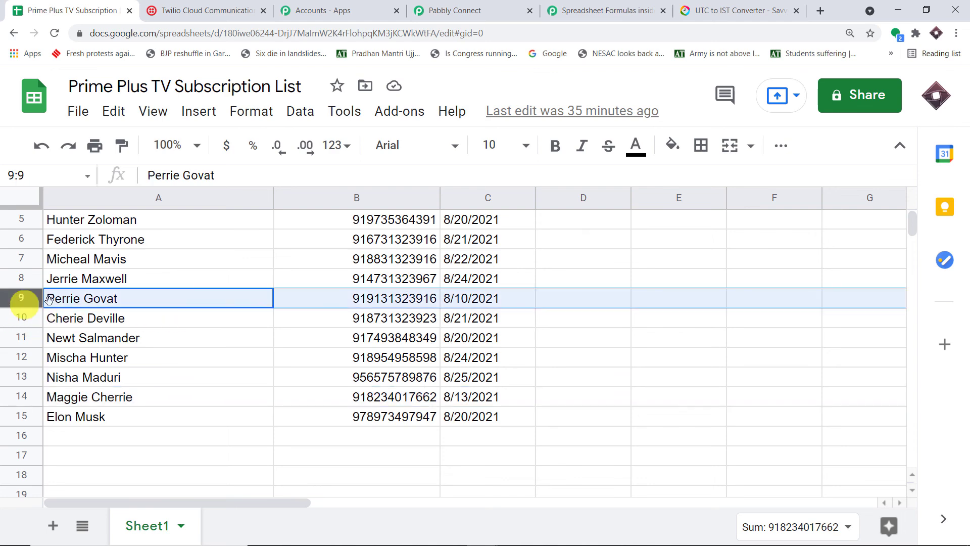
{"action": "scroll", "coordinate": [210, 306], "scroll_direction": "up", "scroll_amount": 2}
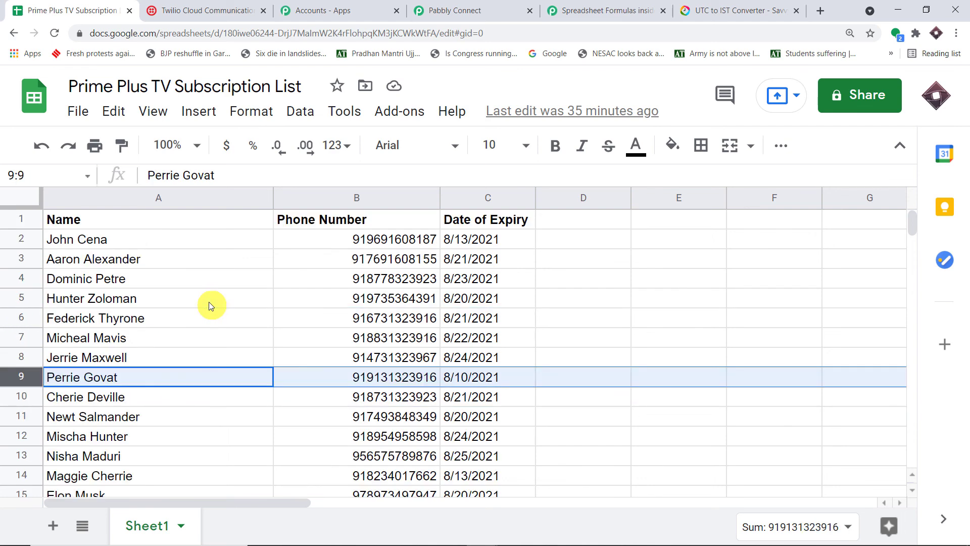
{"action": "left_click", "coordinate": [20, 240]}
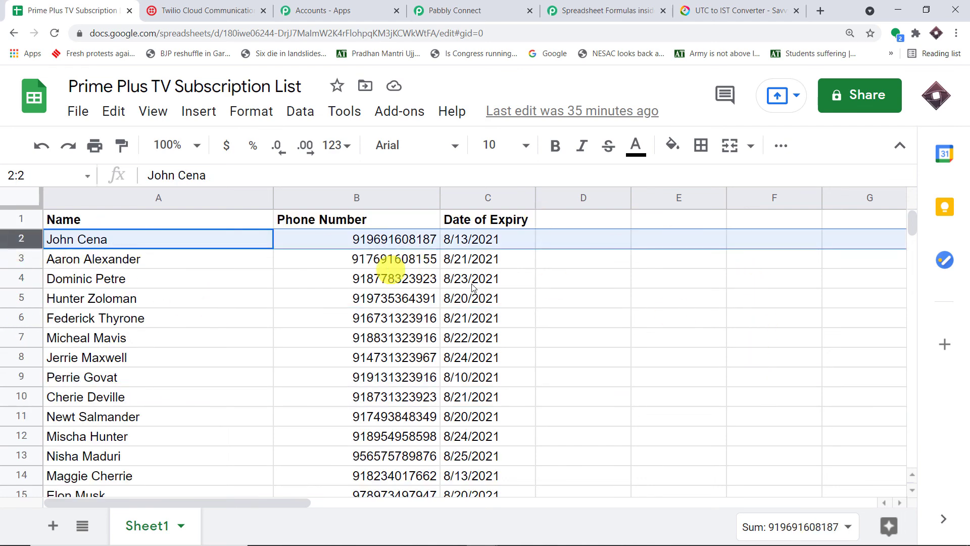
{"action": "scroll", "coordinate": [680, 341], "scroll_direction": "down", "scroll_amount": 2}
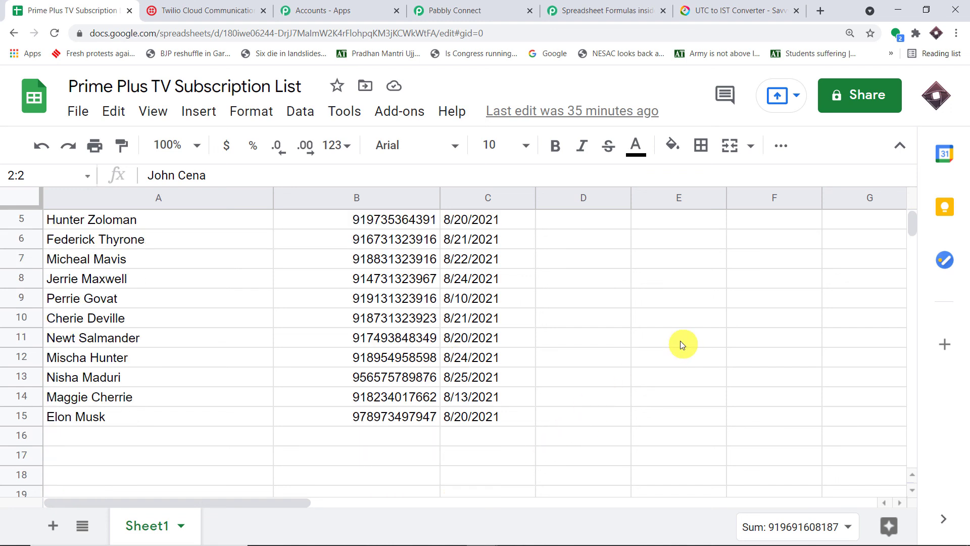
{"action": "left_click", "coordinate": [171, 397]}
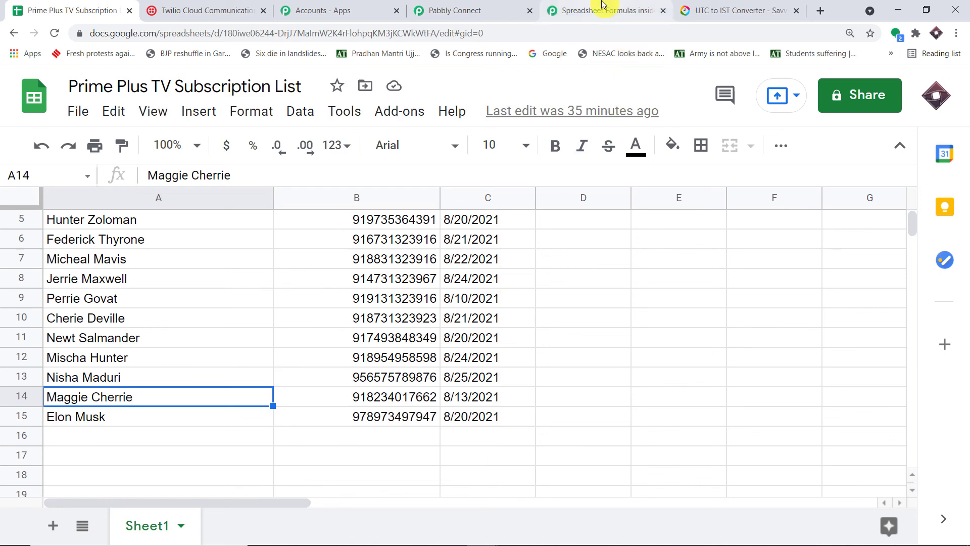
Return to the Pabbly Connect workflow, review the daily Schedule trigger's time, and check its IST equivalent in the Savvy Time converter.
{"action": "left_click", "coordinate": [447, 11]}
{"action": "scroll", "coordinate": [672, 234], "scroll_direction": "up", "scroll_amount": 12}
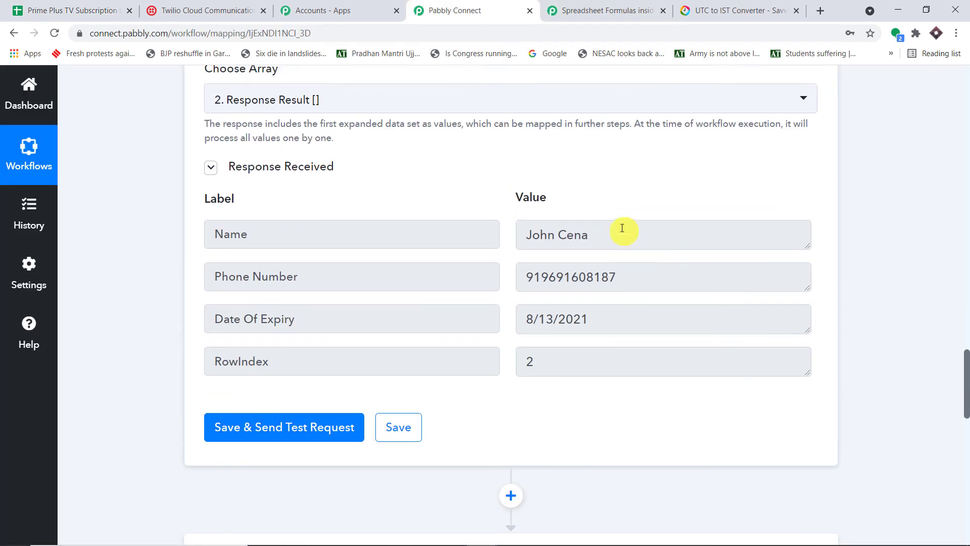
{"action": "scroll", "coordinate": [629, 246], "scroll_direction": "up", "scroll_amount": 15}
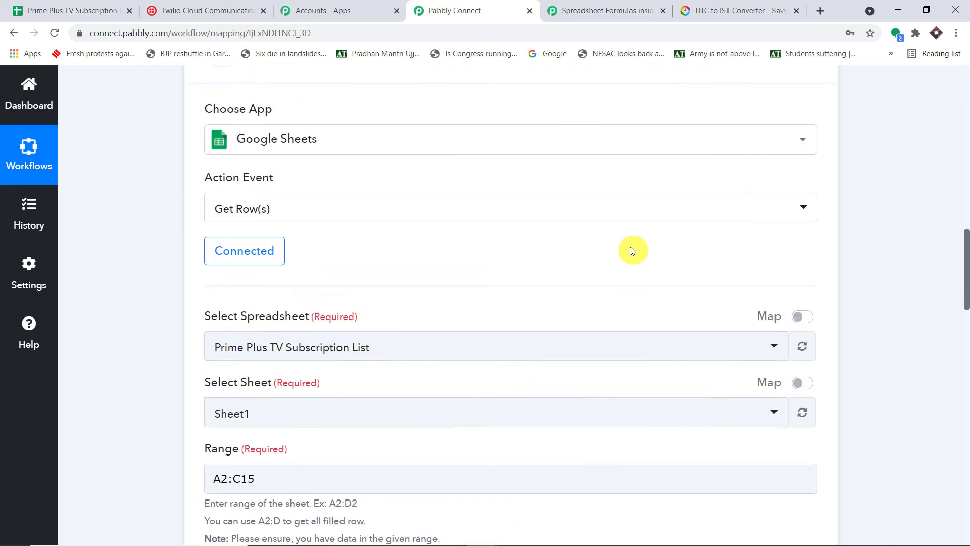
{"action": "scroll", "coordinate": [628, 244], "scroll_direction": "down", "scroll_amount": 3}
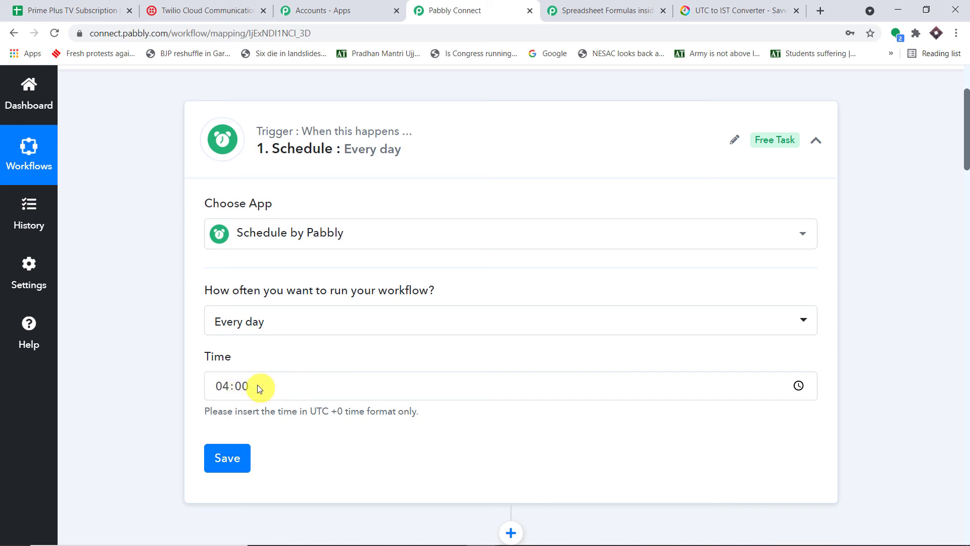
{"action": "left_click", "coordinate": [692, 10]}
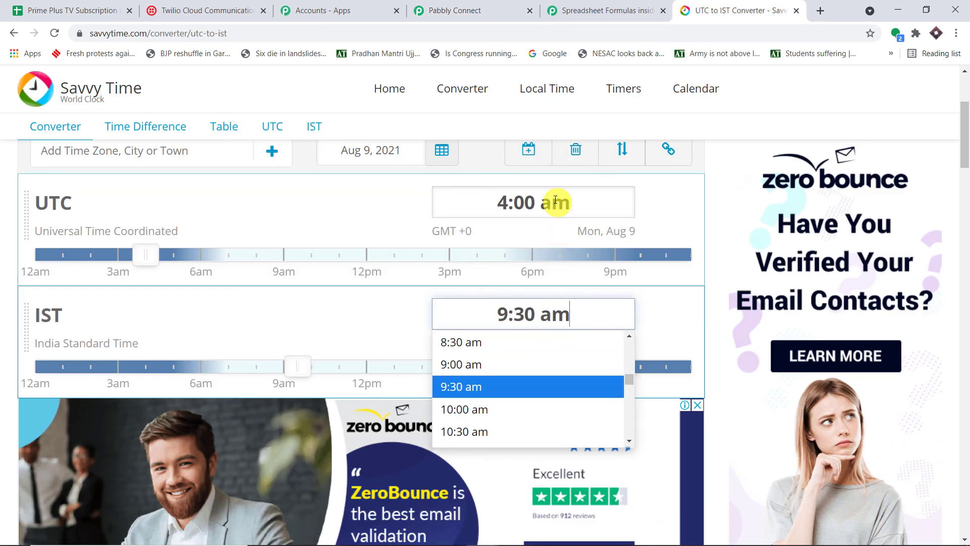
Switch back to the Pabbly Connect workflow, collapse the Schedule trigger and skim the actions down to the Number Formatter.
{"action": "left_click", "coordinate": [485, 10]}
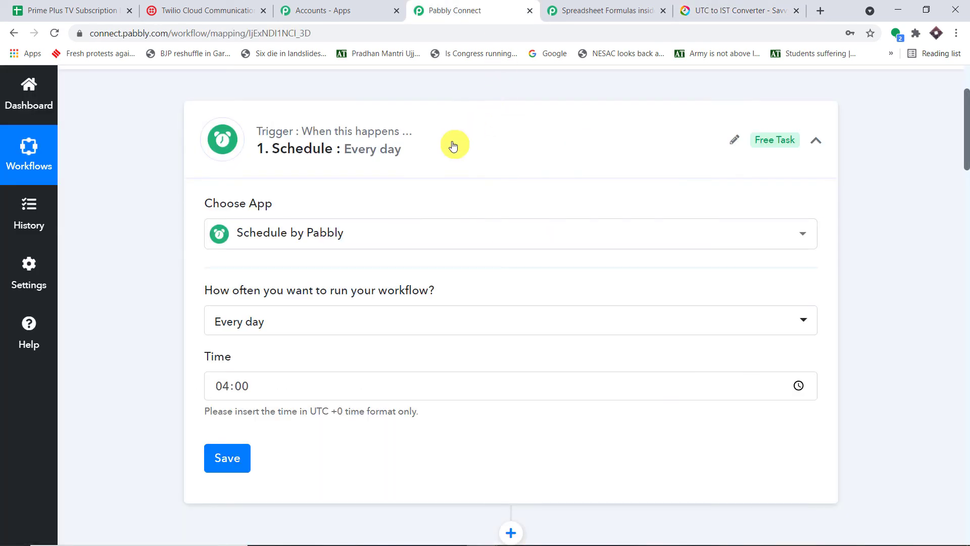
{"action": "left_click", "coordinate": [467, 156]}
{"action": "left_click", "coordinate": [407, 277]}
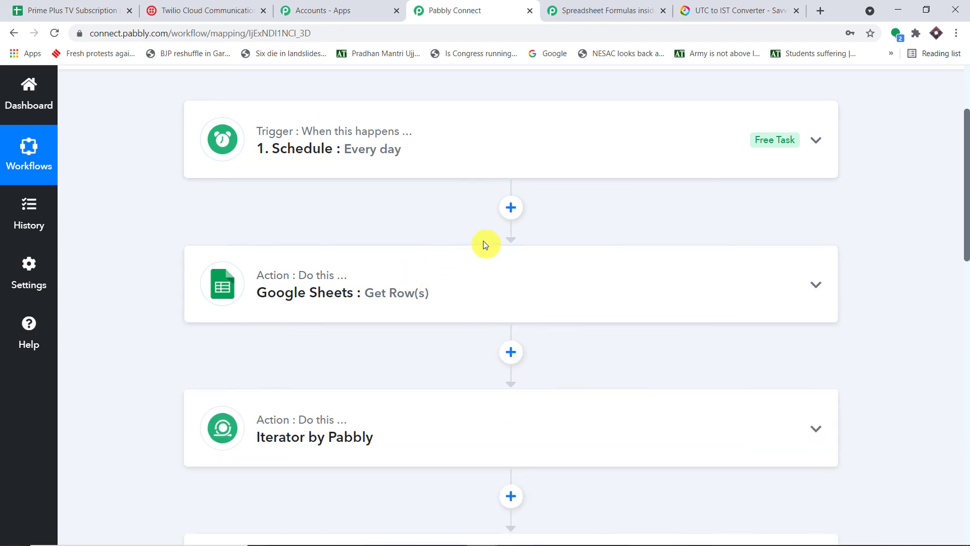
{"action": "scroll", "coordinate": [483, 241], "scroll_direction": "down", "scroll_amount": 2}
{"action": "scroll", "coordinate": [478, 253], "scroll_direction": "down", "scroll_amount": 3}
{"action": "scroll", "coordinate": [480, 255], "scroll_direction": "down", "scroll_amount": 3}
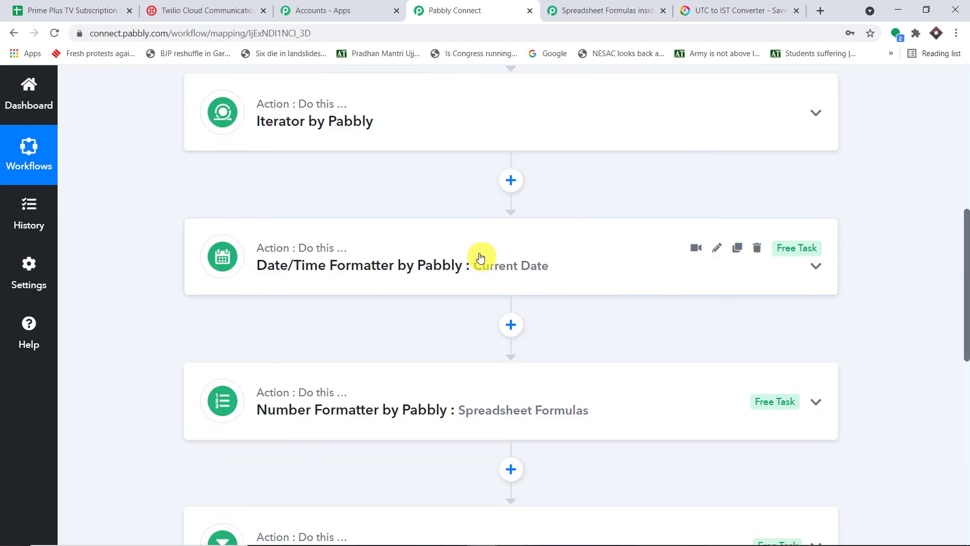
{"action": "scroll", "coordinate": [671, 141], "scroll_direction": "up", "scroll_amount": 8}
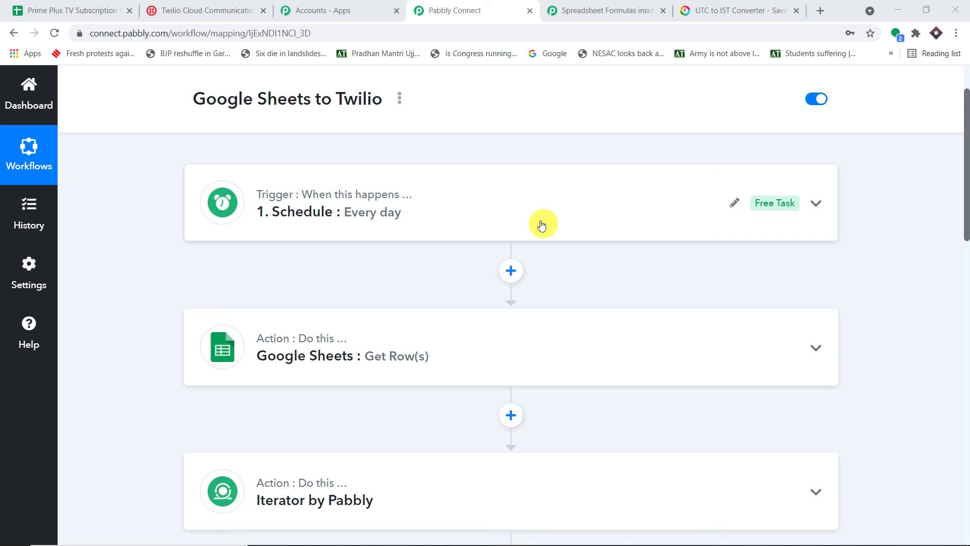
Review the workflow's order from the Schedule trigger through the Google Sheets Get Row(s) action to the Iterator.
{"action": "scroll", "coordinate": [542, 224], "scroll_direction": "down", "scroll_amount": 3}
{"action": "scroll", "coordinate": [496, 219], "scroll_direction": "down", "scroll_amount": 1}
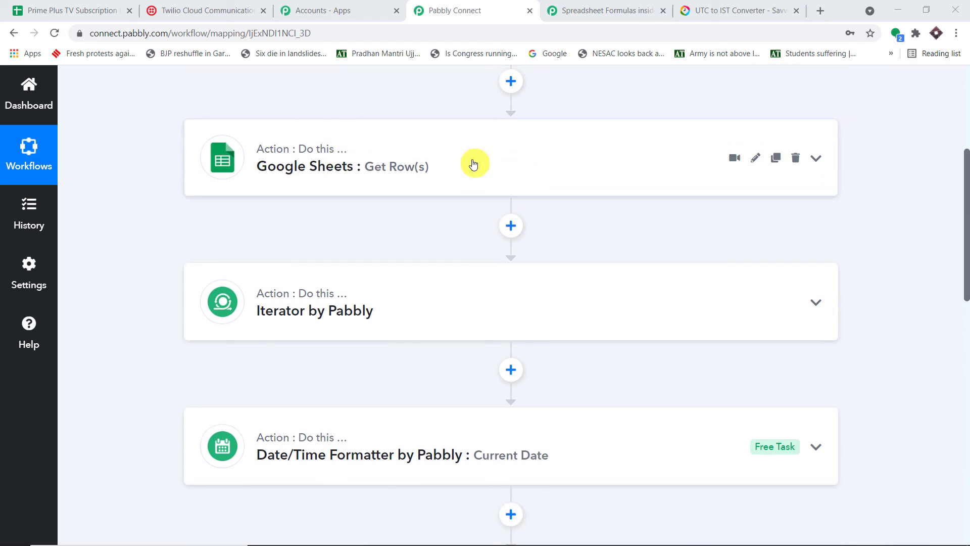
{"action": "scroll", "coordinate": [470, 172], "scroll_direction": "down", "scroll_amount": 3}
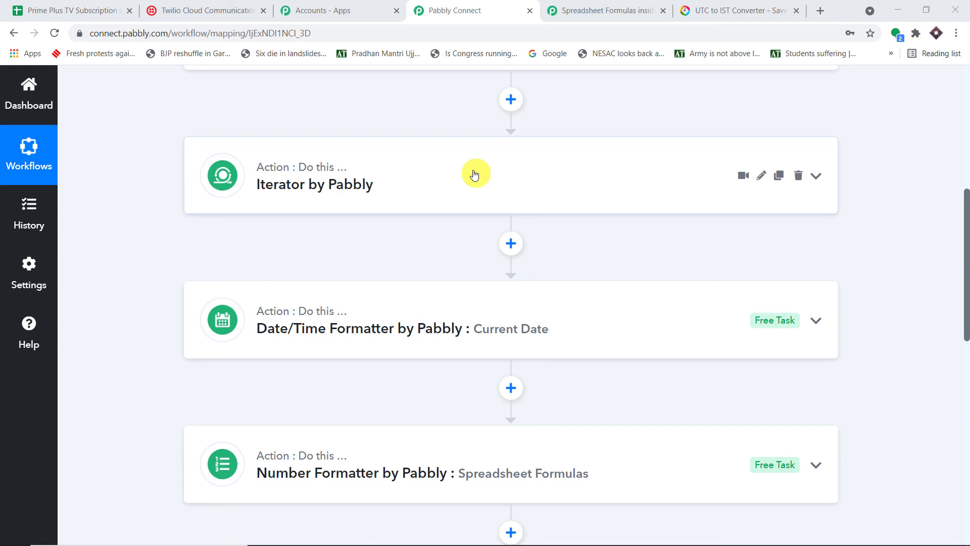
Switch to the Prime Plus TV Subscription List spreadsheet and highlight its first and last customer rows, 2 and 15.
{"action": "left_click", "coordinate": [70, 10]}
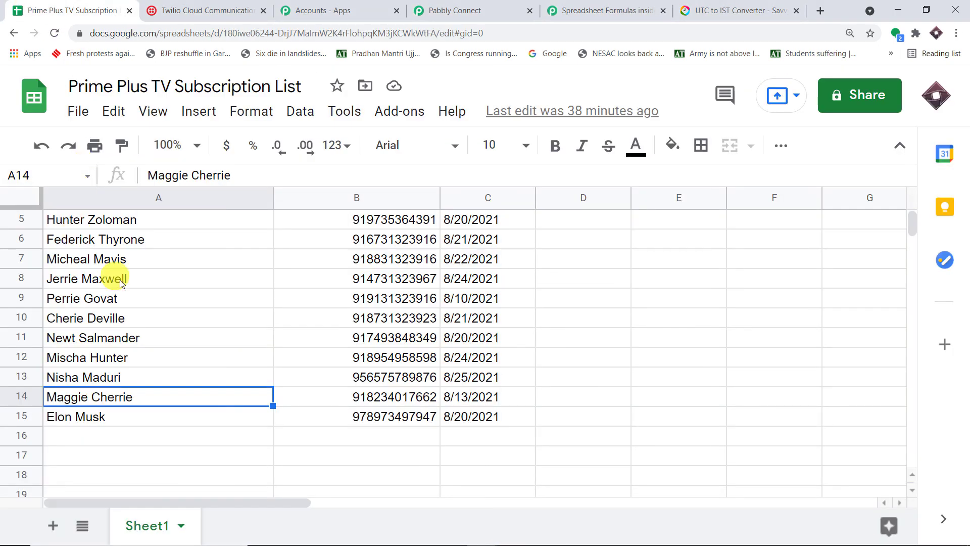
{"action": "left_click", "coordinate": [18, 238]}
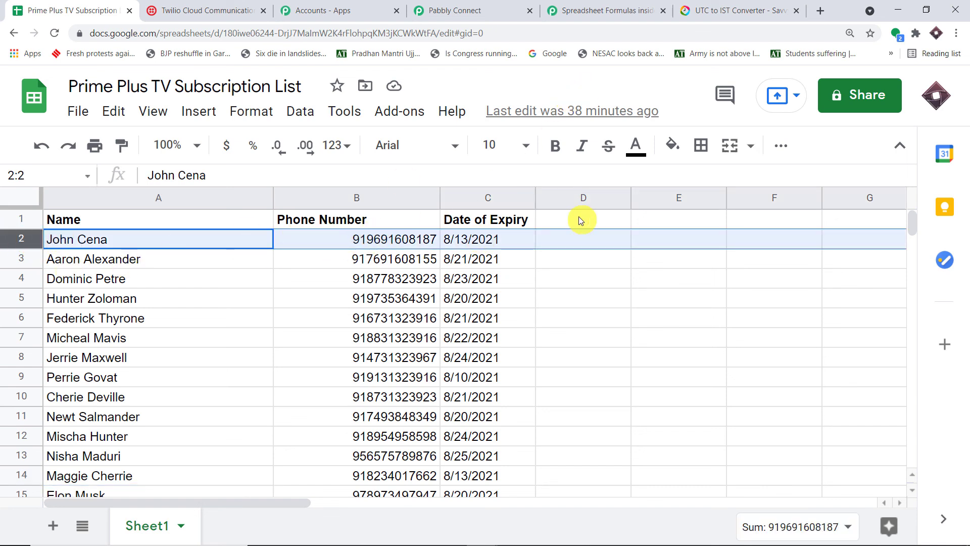
{"action": "scroll", "coordinate": [226, 352], "scroll_direction": "down", "scroll_amount": 2}
{"action": "left_click", "coordinate": [23, 417]}
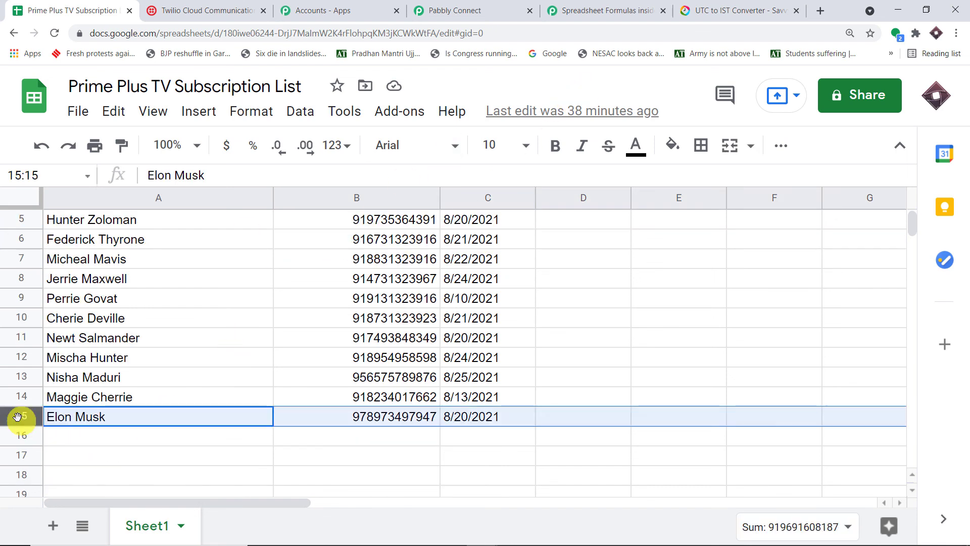
Return to the Pabbly Connect workflow and review the Date/Time Formatter, Number Formatter, Filter and Twilio Send SMS Message actions in order.
{"action": "left_click", "coordinate": [485, 10]}
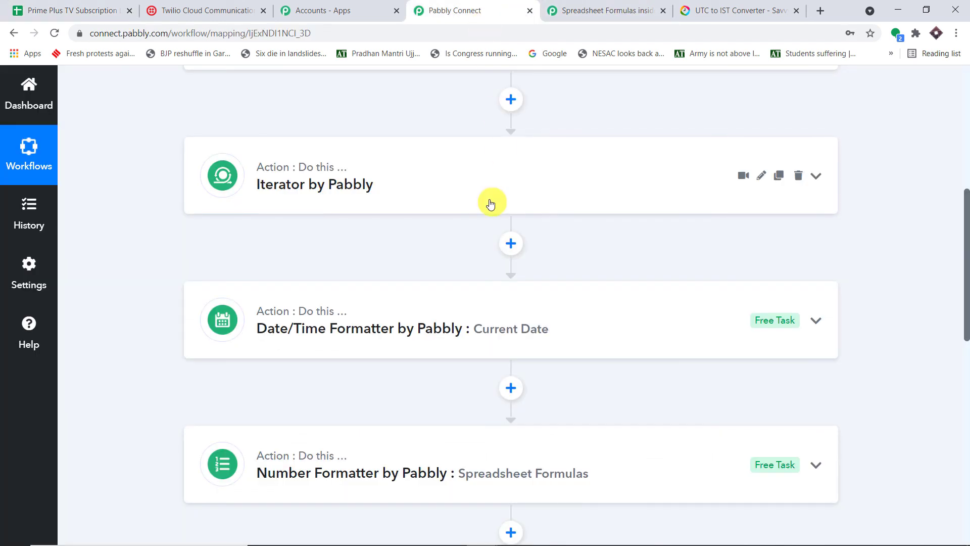
{"action": "scroll", "coordinate": [431, 253], "scroll_direction": "down", "scroll_amount": 2}
{"action": "scroll", "coordinate": [431, 252], "scroll_direction": "down", "scroll_amount": 1}
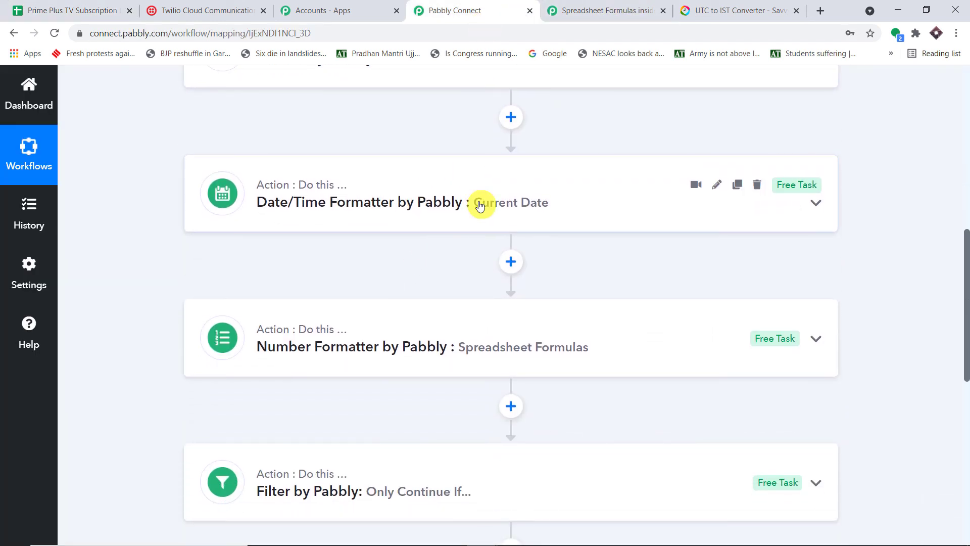
{"action": "scroll", "coordinate": [483, 207], "scroll_direction": "down", "scroll_amount": 1}
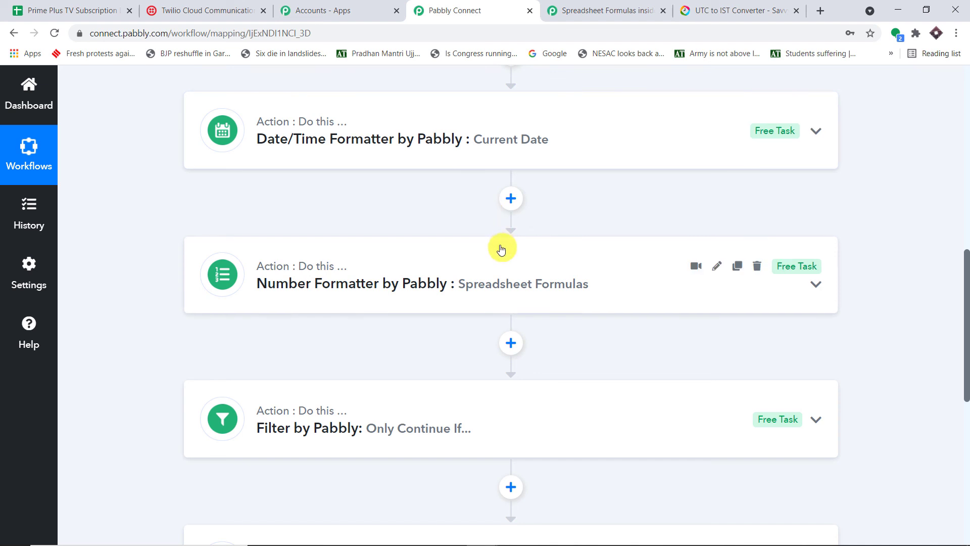
{"action": "scroll", "coordinate": [502, 249], "scroll_direction": "down", "scroll_amount": 1}
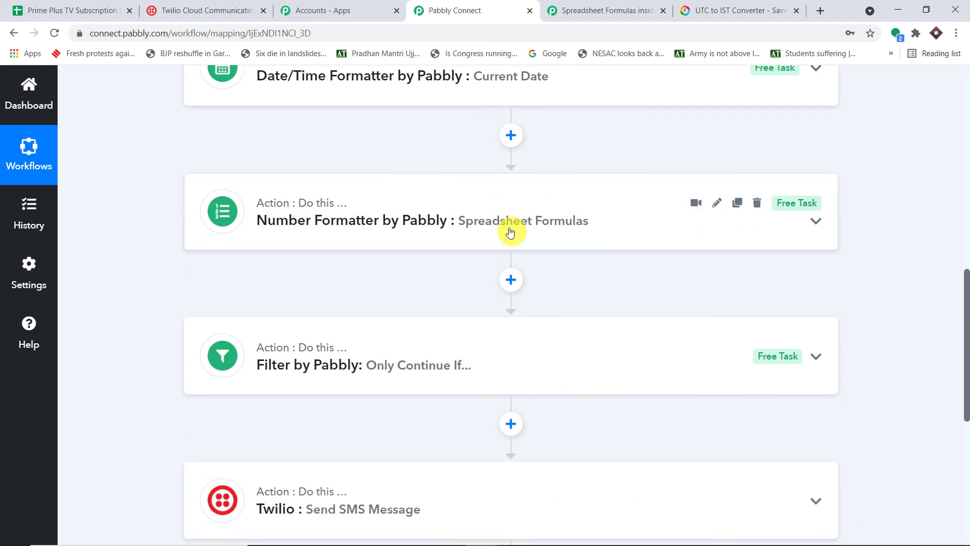
{"action": "scroll", "coordinate": [509, 232], "scroll_direction": "down", "scroll_amount": 1}
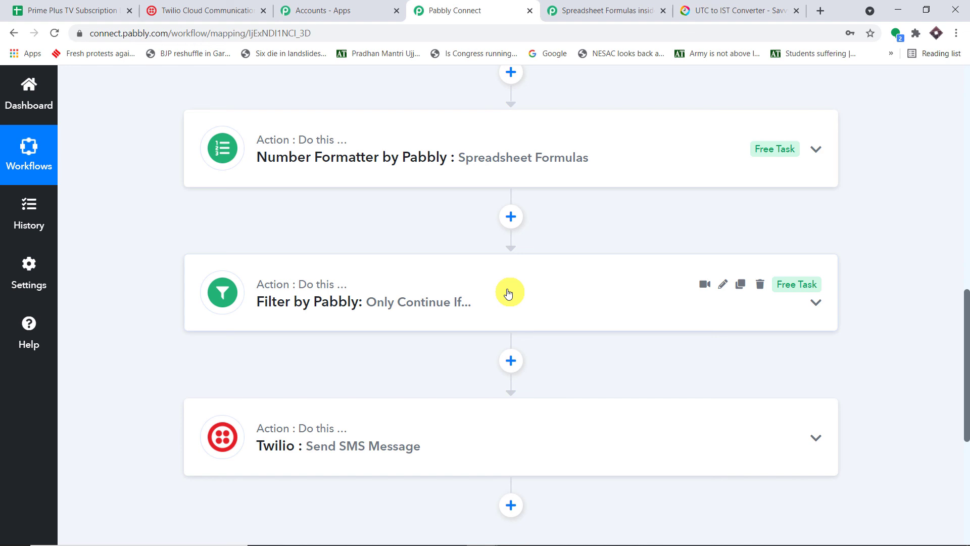
{"action": "scroll", "coordinate": [509, 293], "scroll_direction": "down", "scroll_amount": 3}
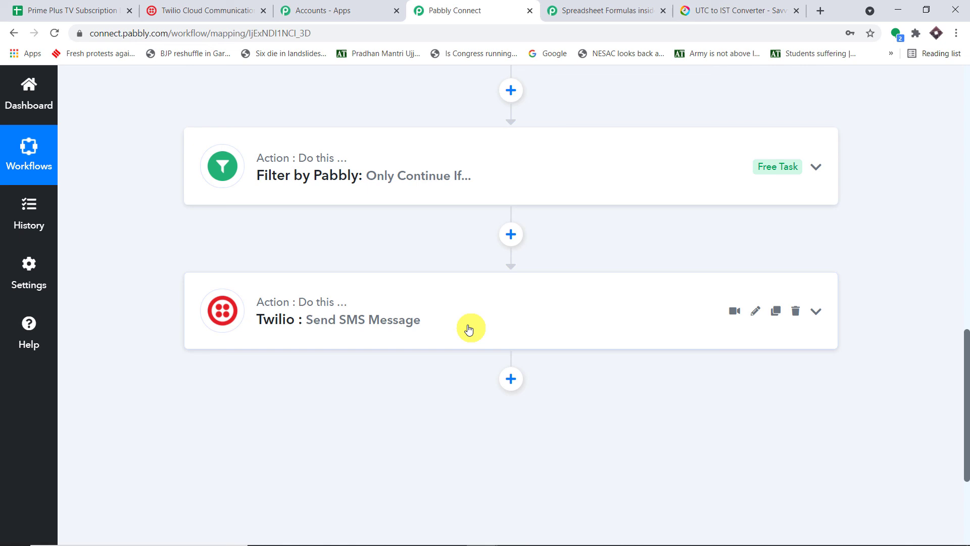
{"action": "scroll", "coordinate": [469, 329], "scroll_direction": "up", "scroll_amount": 10}
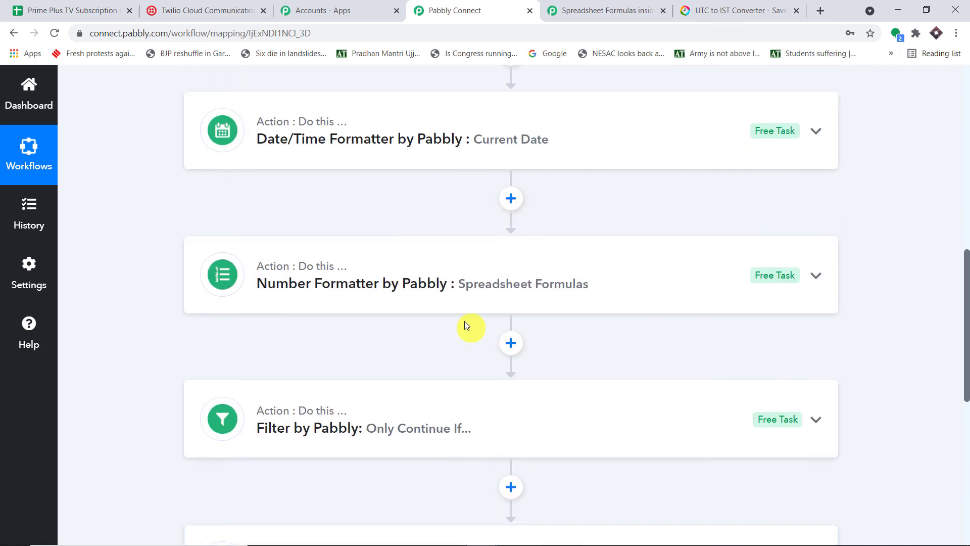
{"action": "scroll", "coordinate": [444, 195], "scroll_direction": "down", "scroll_amount": 10}
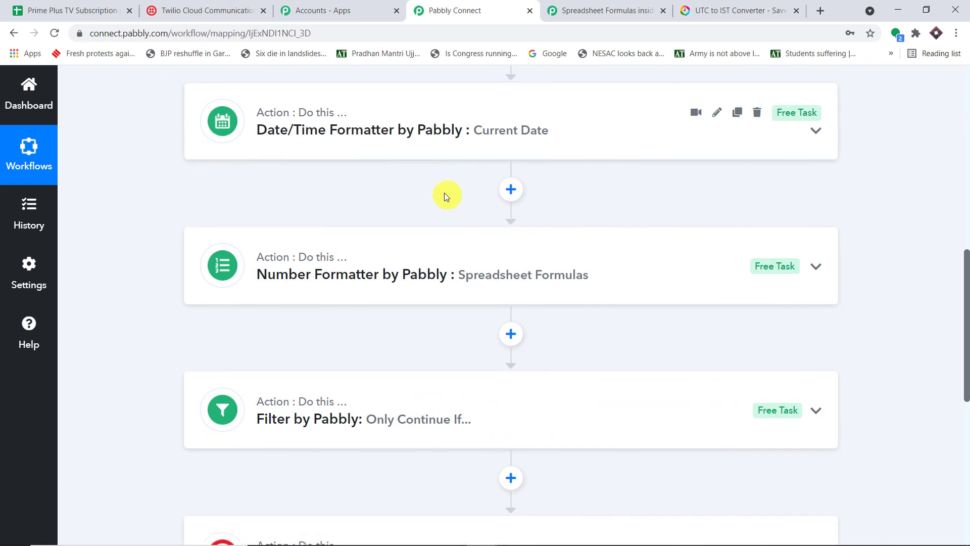